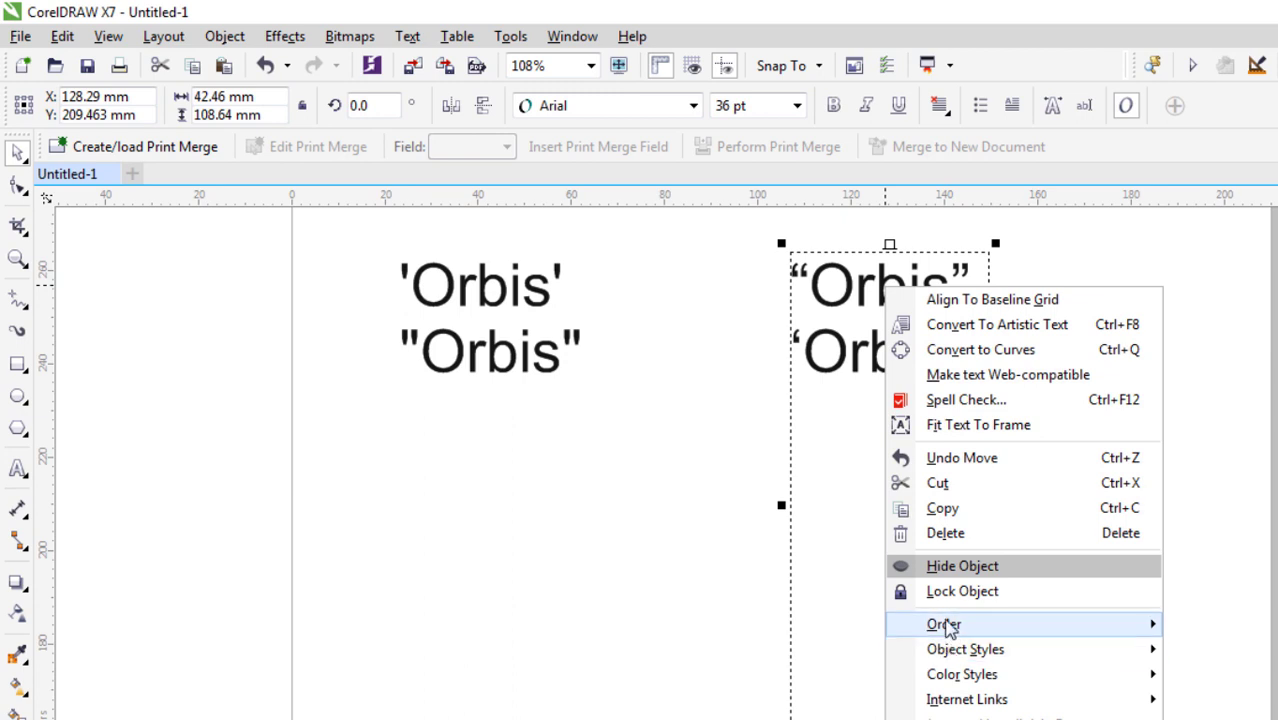
- Delete the paragraph text frame that holds the curly-quoted Orbis lines
{"action": "left_click", "coordinate": [946, 534]}
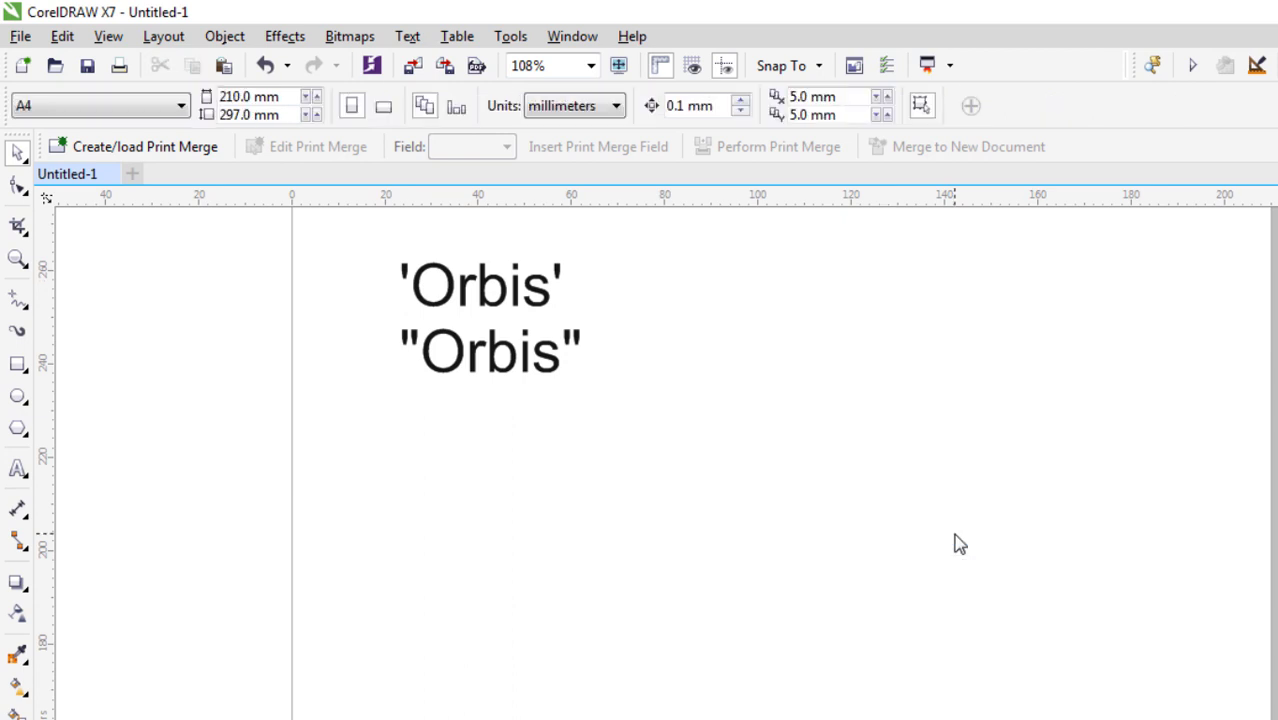
{"action": "left_click", "coordinate": [596, 351]}
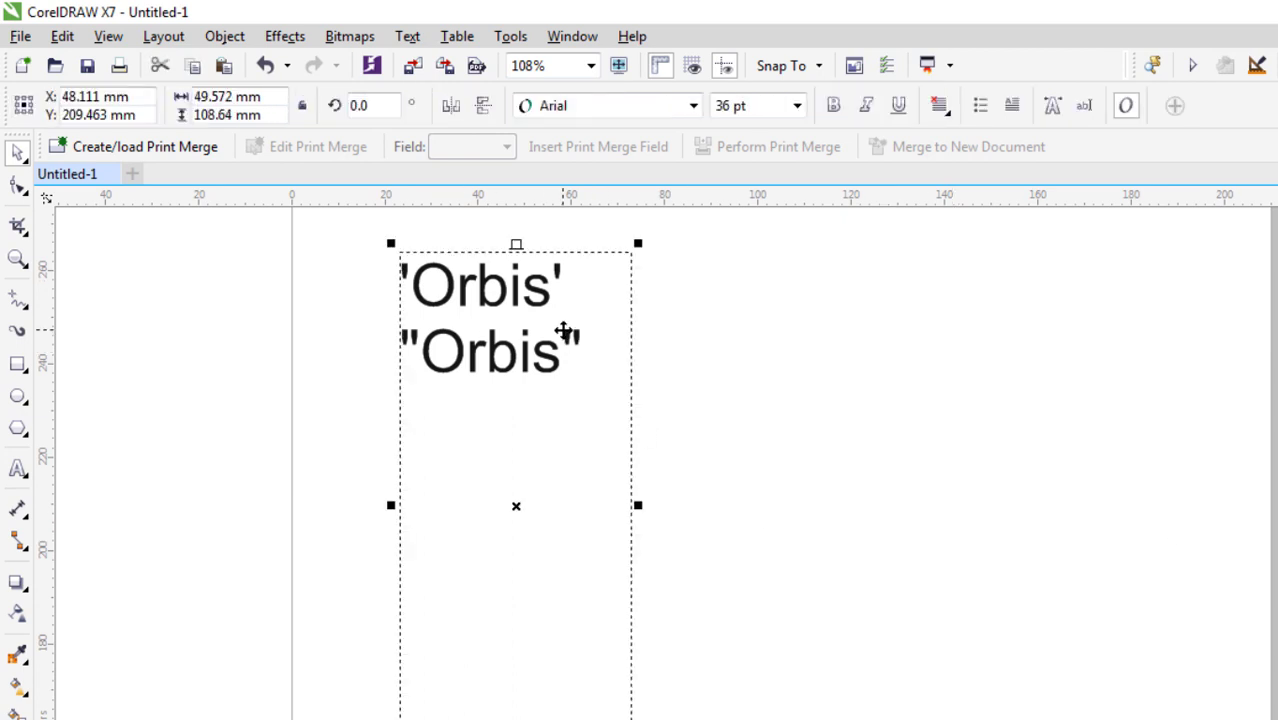
{"action": "left_click", "coordinate": [739, 294]}
- Enable changing straight quotes to typographic quotes in the QuickCorrect options for English (United States)
{"action": "left_click", "coordinate": [408, 36]}
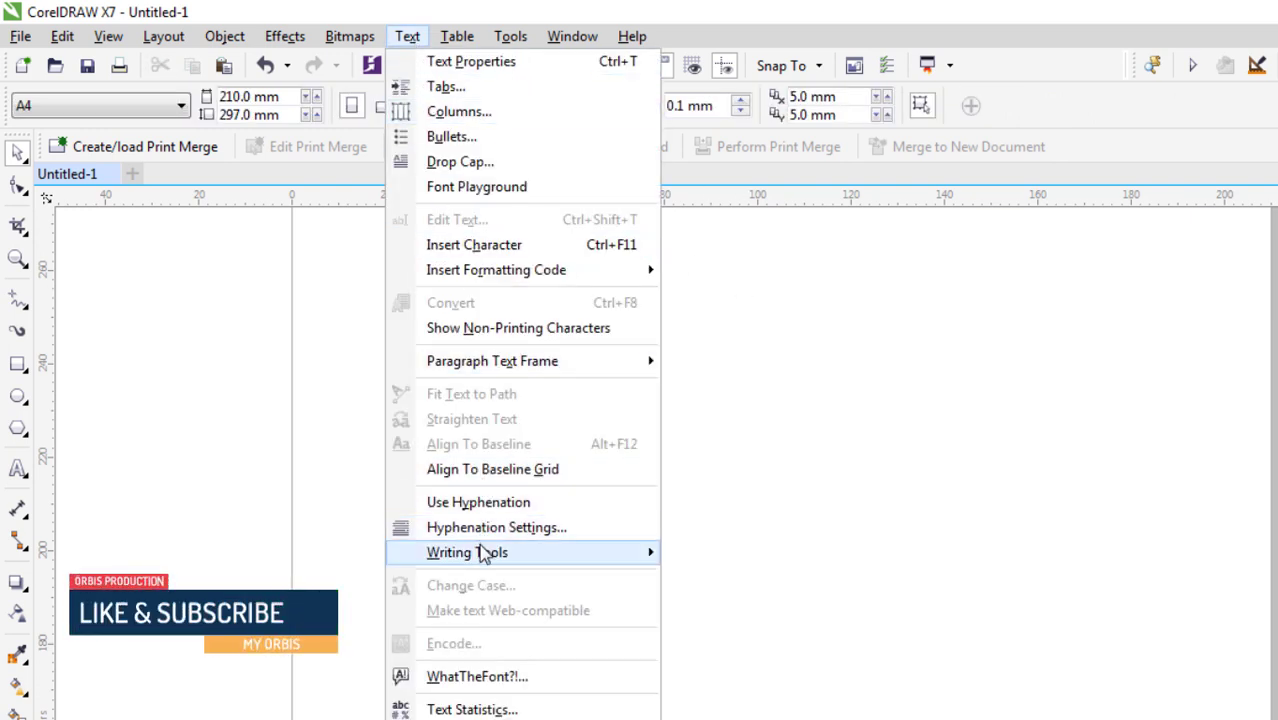
{"action": "mouse_move", "coordinate": [483, 555]}
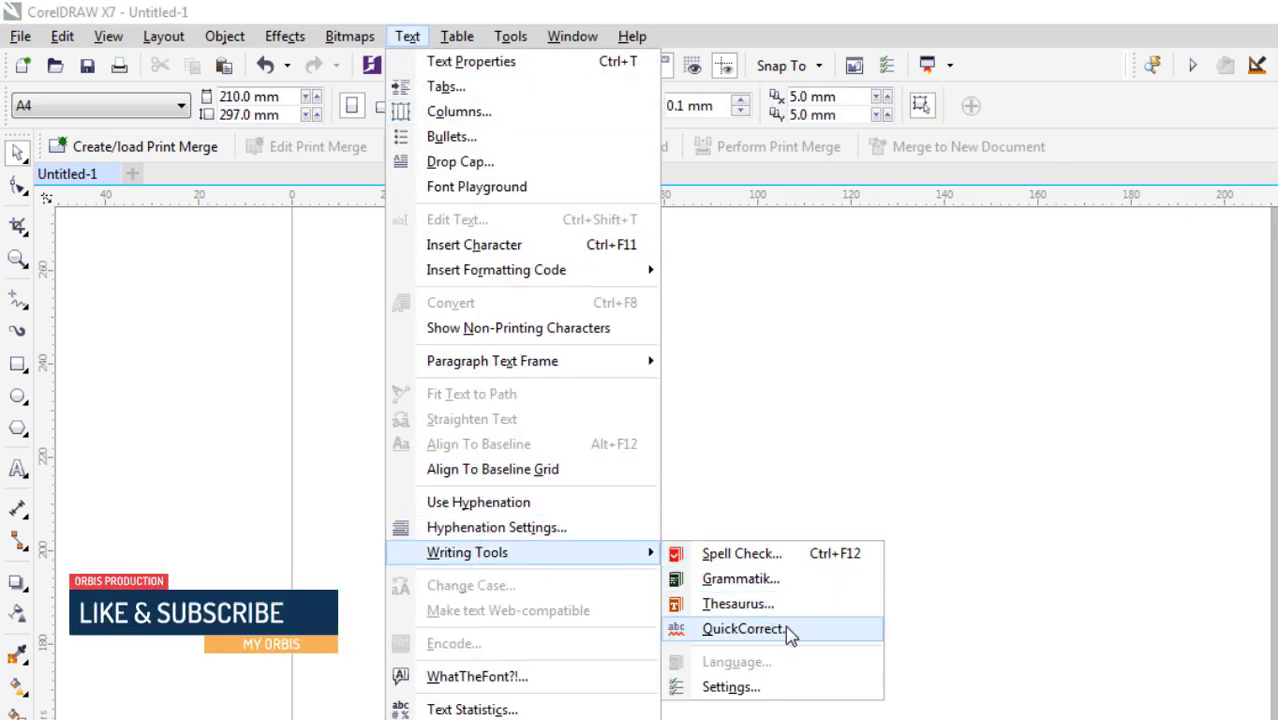
{"action": "left_click", "coordinate": [746, 629]}
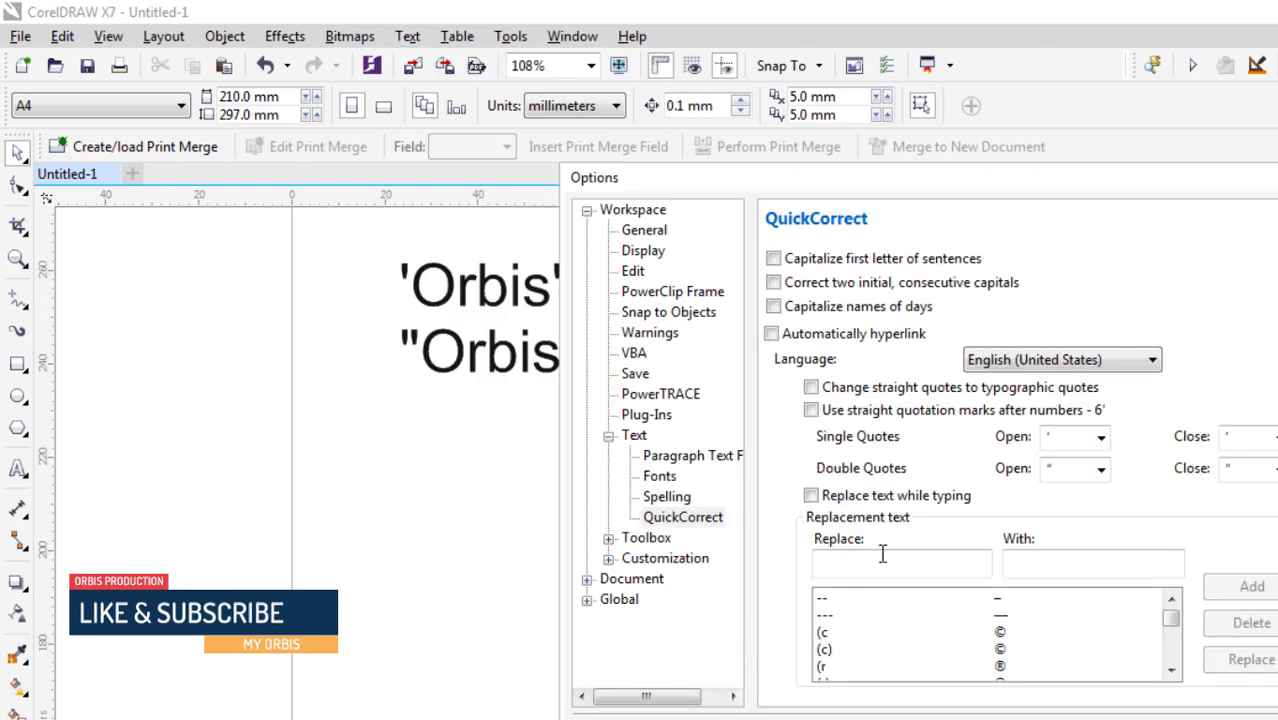
{"action": "left_click_drag", "start_coordinate": [790, 172], "coordinate": [915, 116]}
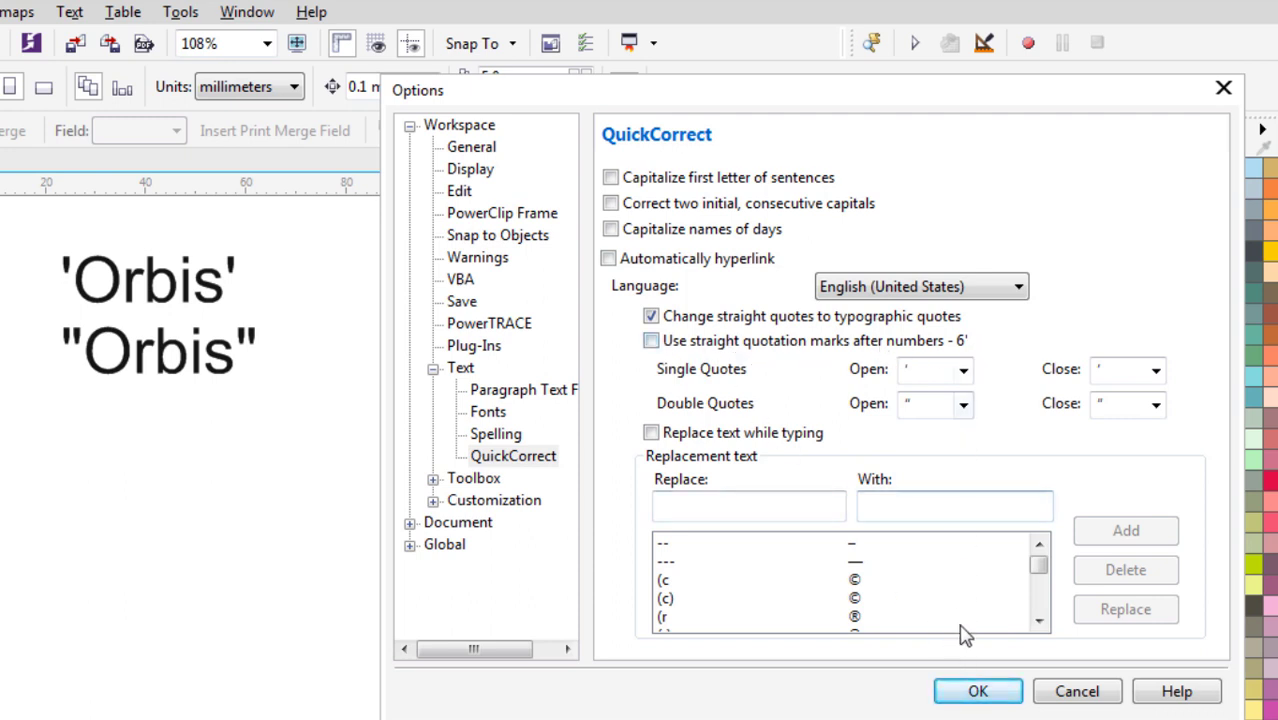
{"action": "left_click", "coordinate": [977, 690]}
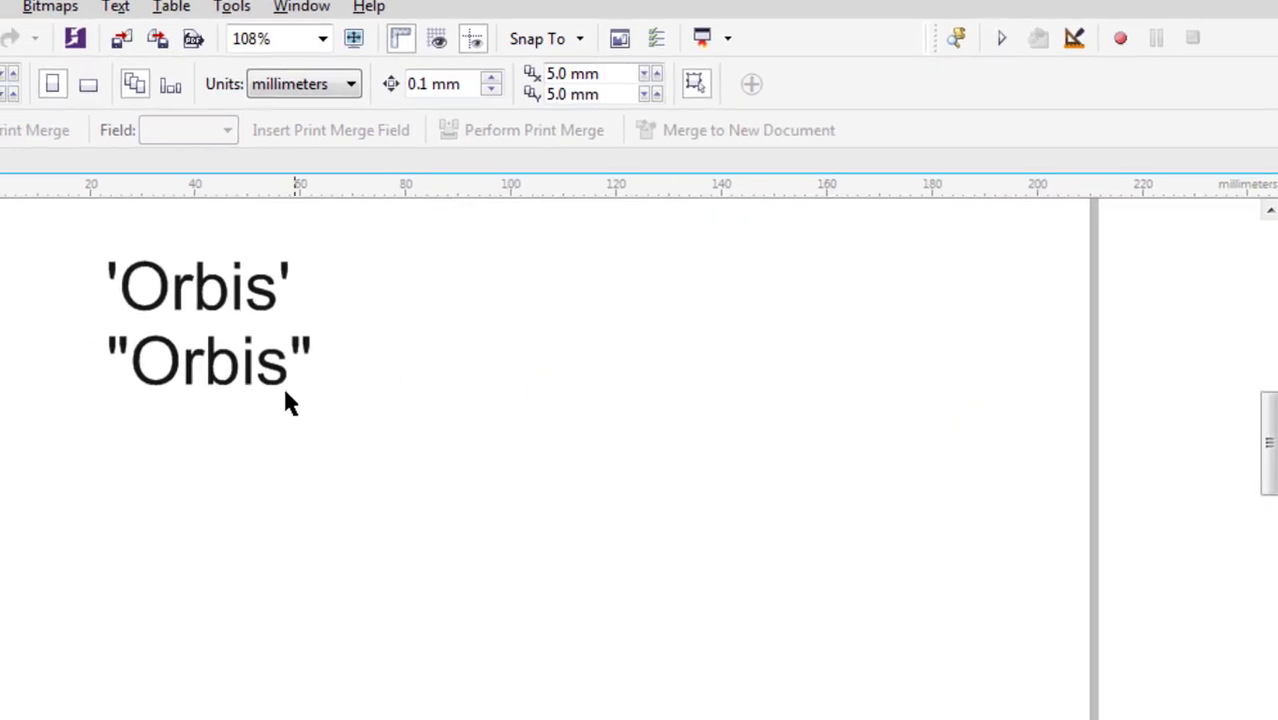
- Duplicate the straight-quoted Orbis text frame and place the copy level with the original on its right
{"action": "left_click", "coordinate": [278, 388]}
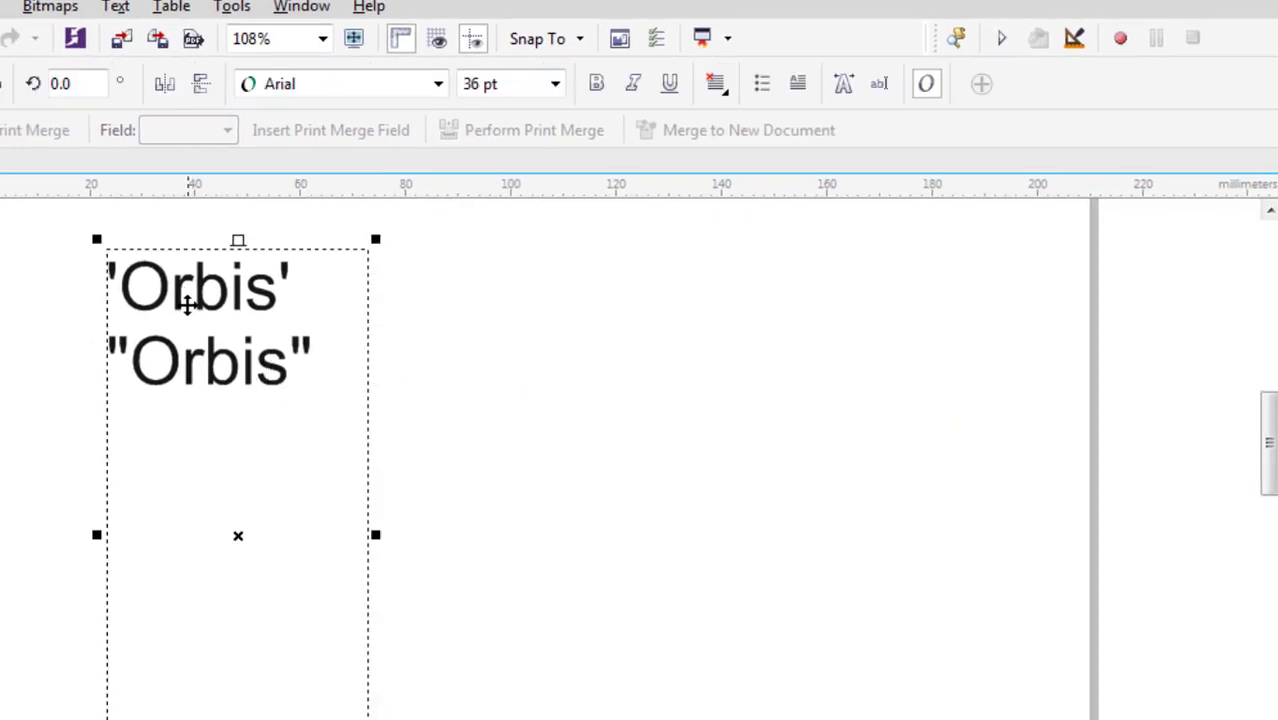
{"action": "left_click_drag", "start_coordinate": [187, 305], "coordinate": [550, 345]}
{"action": "right_click", "coordinate": [551, 340]}
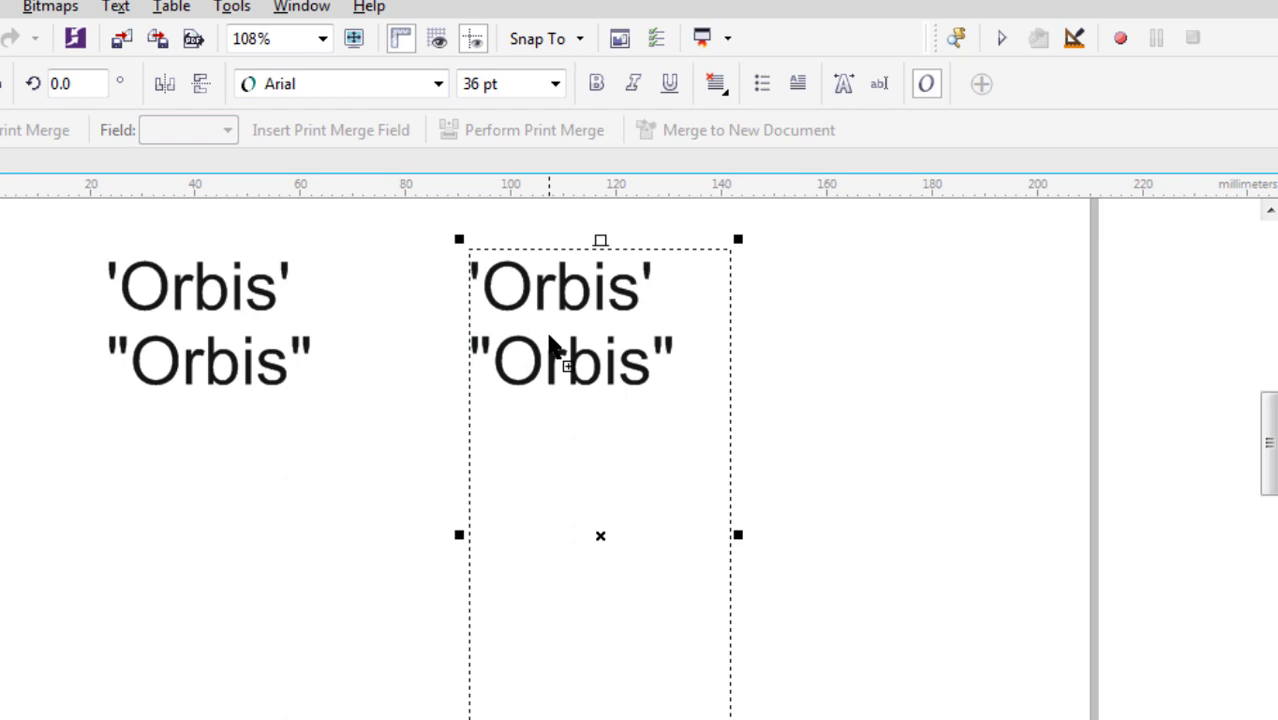
{"action": "left_click", "coordinate": [859, 355]}
- Remove both straight single quotation marks from the first line of the copied text
{"action": "left_click", "coordinate": [485, 280]}
{"action": "left_click", "coordinate": [478, 280]}
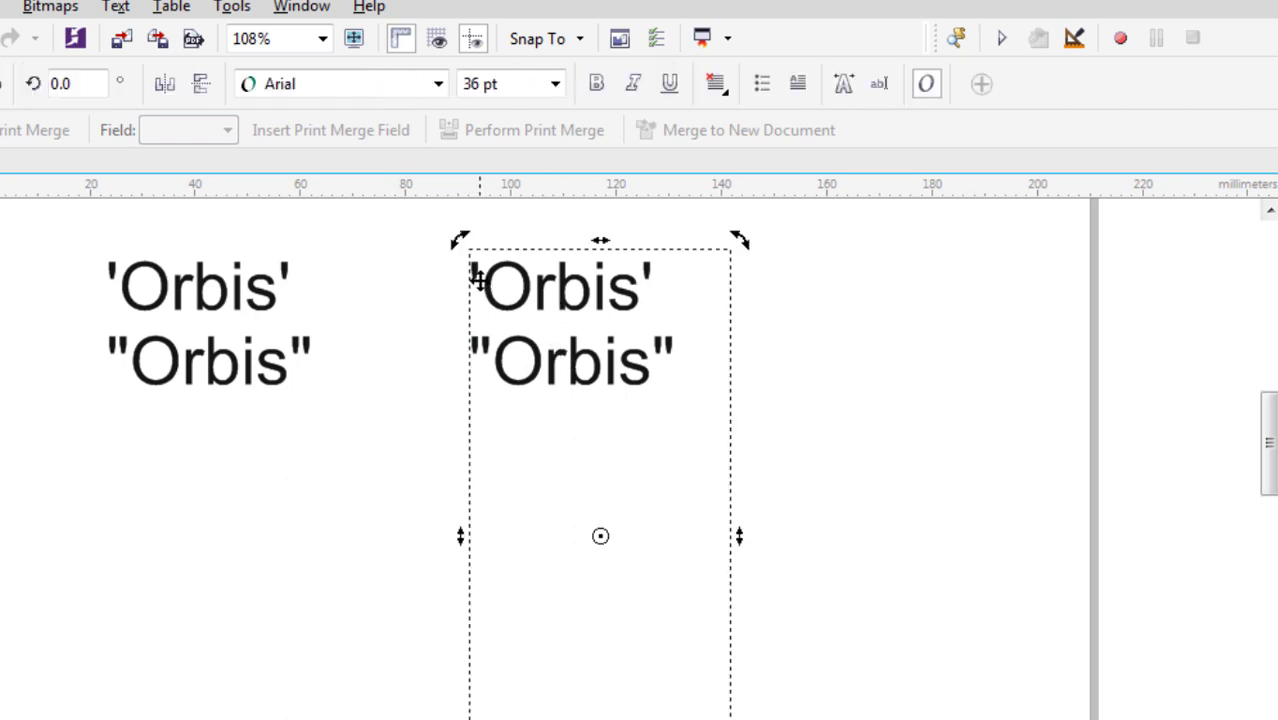
{"action": "double_click", "coordinate": [478, 280]}
{"action": "key", "text": "BackSpace"}
{"action": "key", "text": "End"}
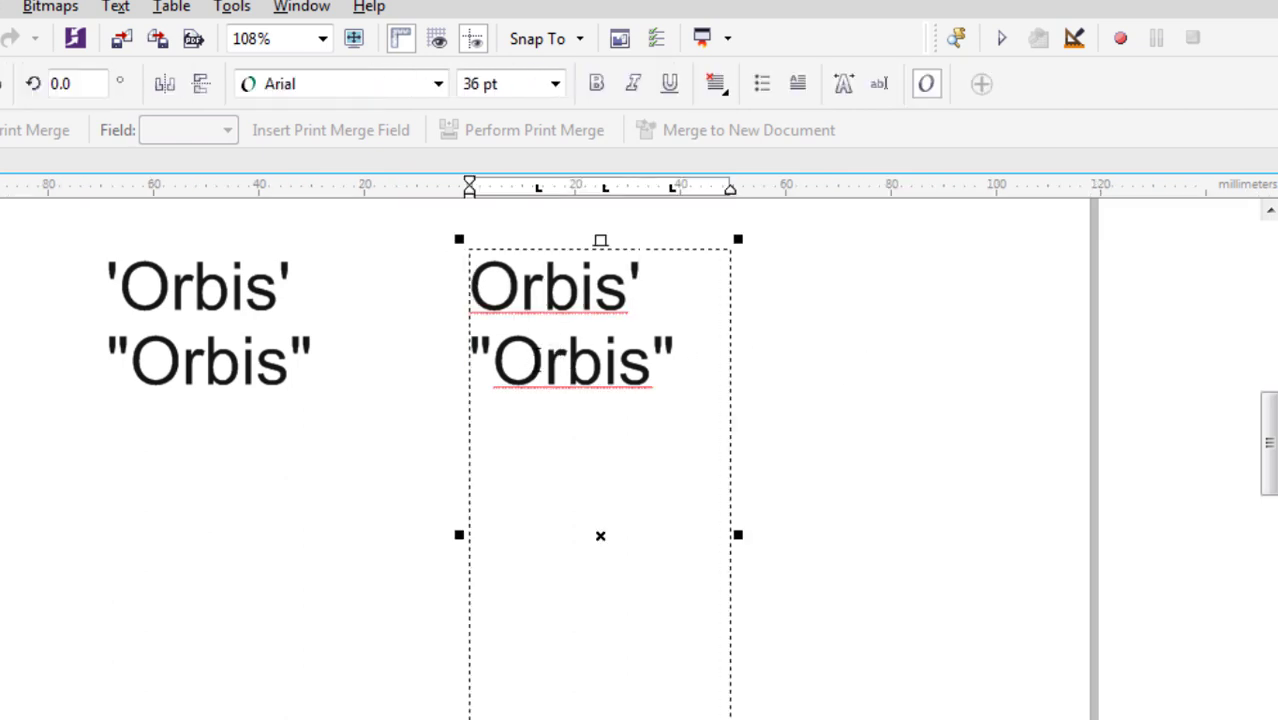
{"action": "key", "text": "BackSpace"}
{"action": "key", "text": "Down"}
{"action": "key", "text": "Up"}
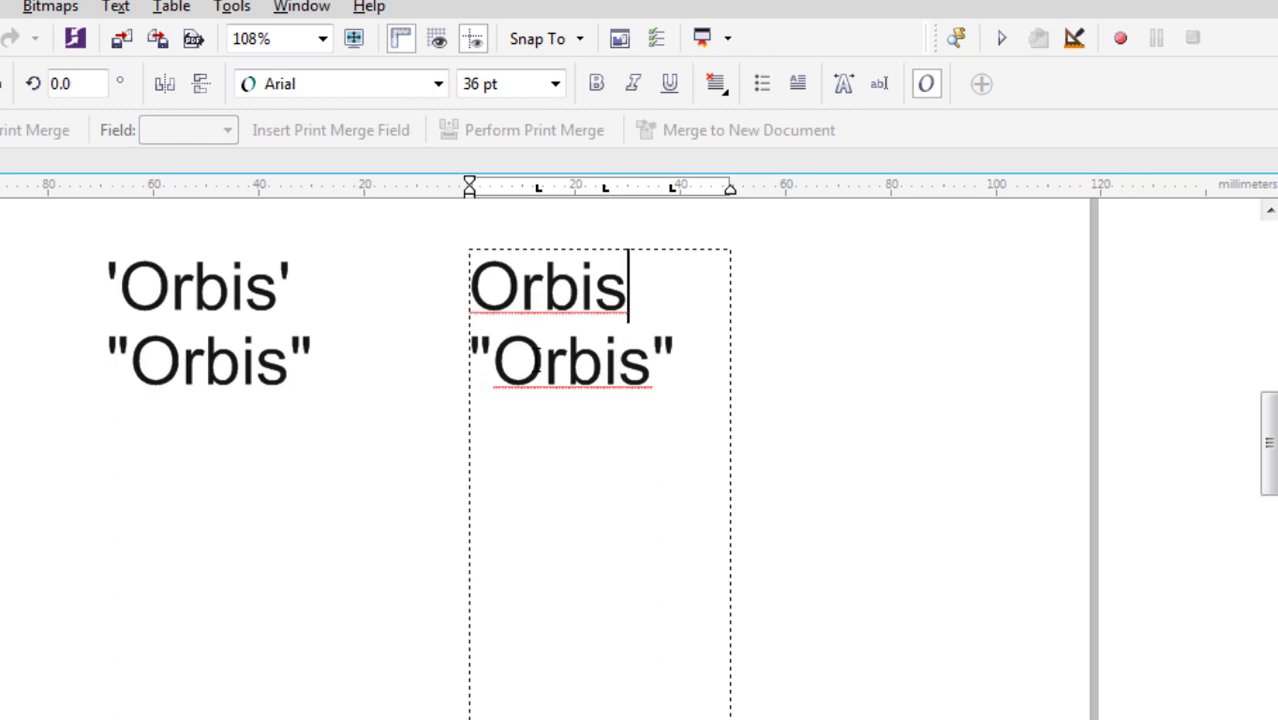
- Remove both straight double quotation marks from the second line of the copied text
{"action": "key", "text": "Home"}
{"action": "key", "text": "Down"}
{"action": "key", "text": "Left"}
{"action": "key", "text": "Right"}
{"action": "key", "text": "Delete"}
{"action": "key", "text": "End"}
{"action": "key", "text": "BackSpace"}
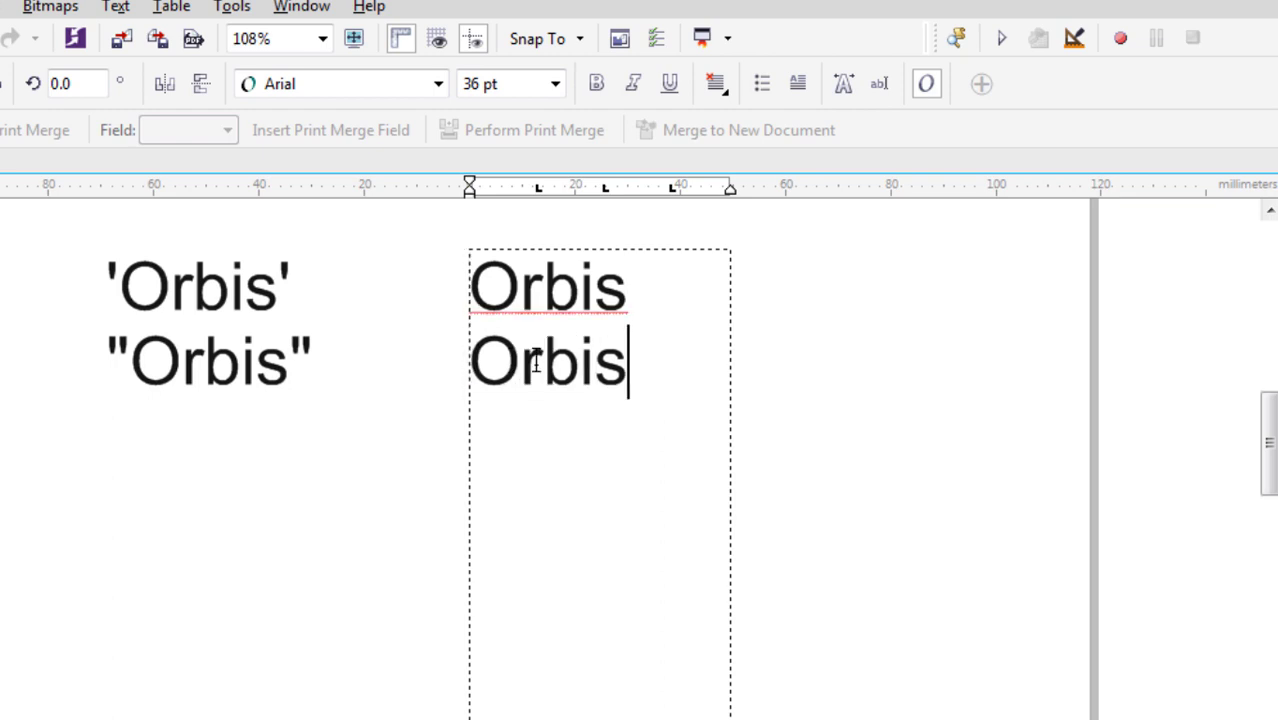
- Enclose Orbis on the first line of the copy in newly entered single quotation marks
{"action": "key", "text": "Up"}
{"action": "key", "text": "Home"}
{"action": "type", "text": "'"}
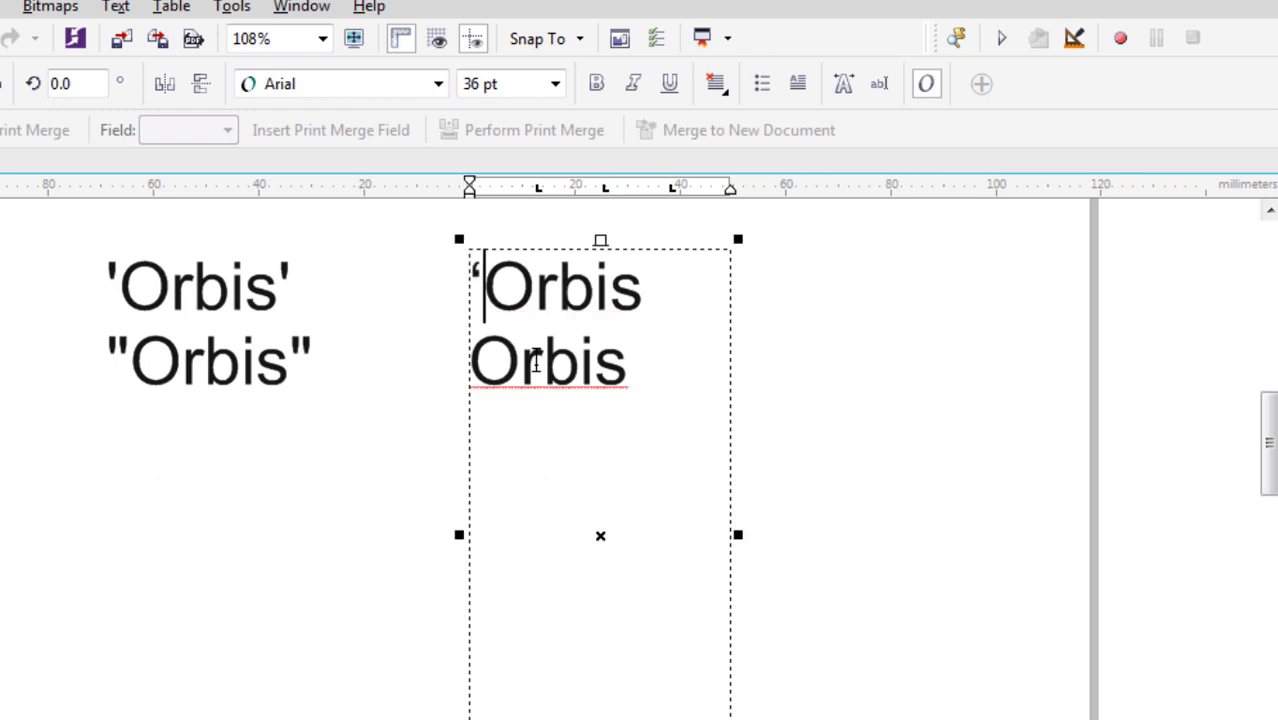
{"action": "key", "text": "End"}
{"action": "type", "text": "'"}
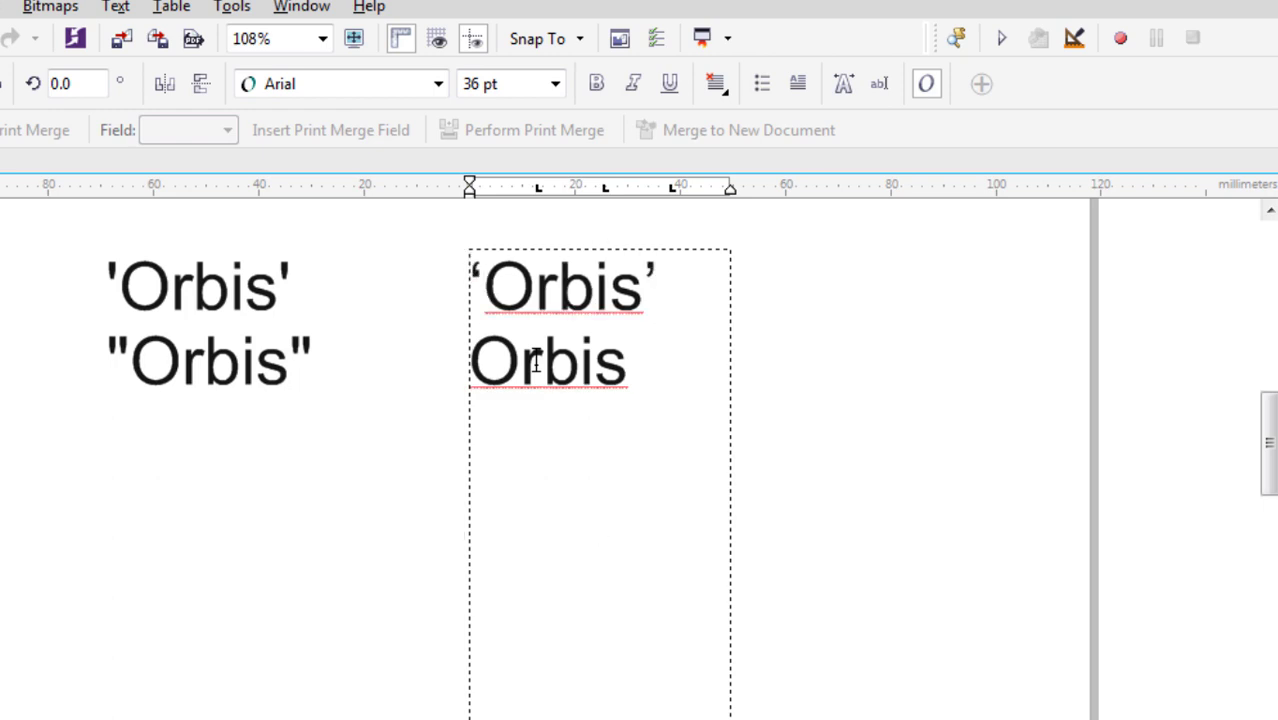
- Enclose Orbis on the second line of the copy in double quotation marks and finish editing the text
{"action": "key", "text": "Down"}
{"action": "key", "text": "Home"}
{"action": "type", "text": "\""}
{"action": "key", "text": "End"}
{"action": "type", "text": "\""}
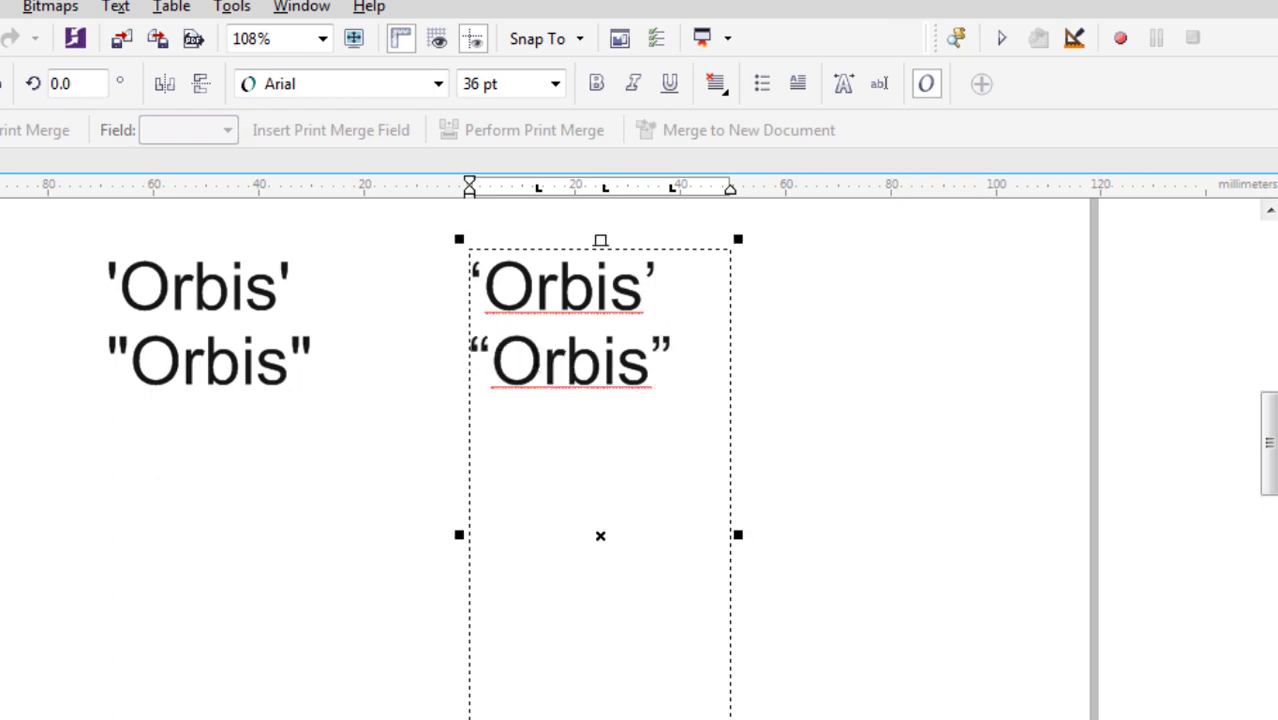
{"action": "key", "text": "ctrl+space"}
{"action": "left_click", "coordinate": [763, 326]}
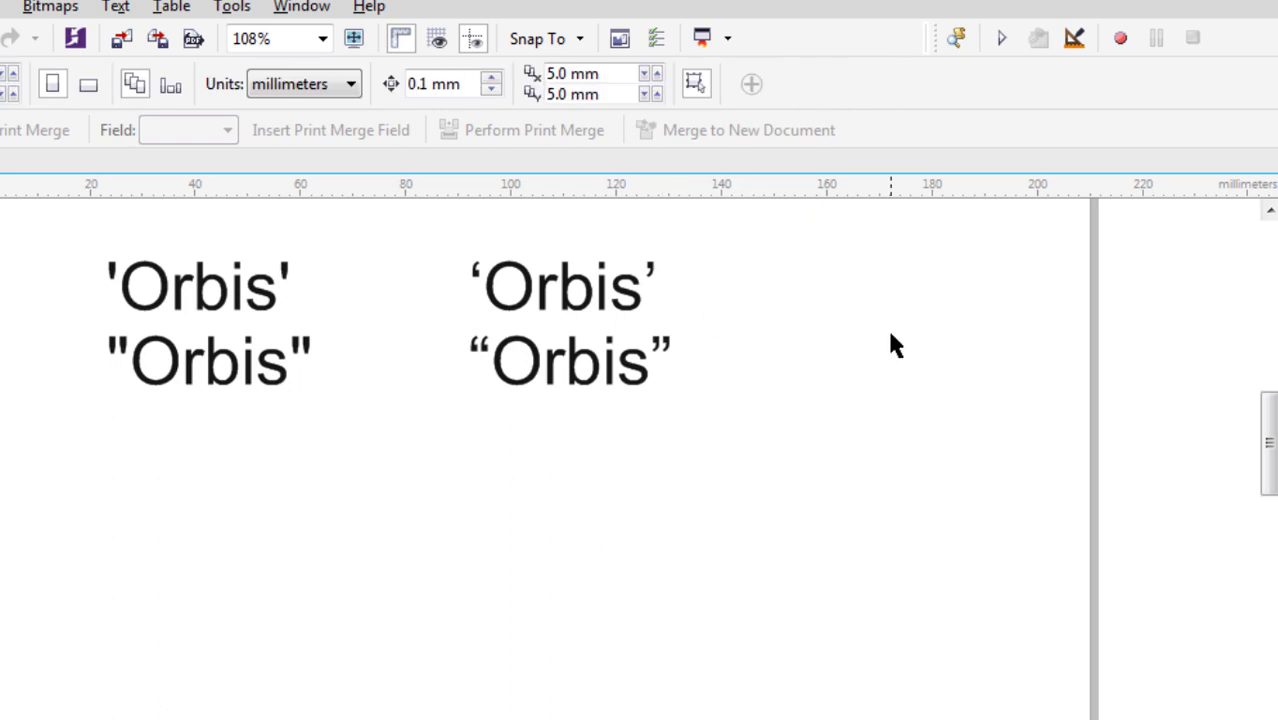
- Move both Orbis text frames together to the left until the straight-quoted frame straddles the page's left edge
{"action": "left_click", "coordinate": [240, 348]}
{"action": "left_click", "coordinate": [590, 352], "text": "shift"}
{"action": "key", "text": "Delete"}
{"action": "key", "text": "ctrl+z"}
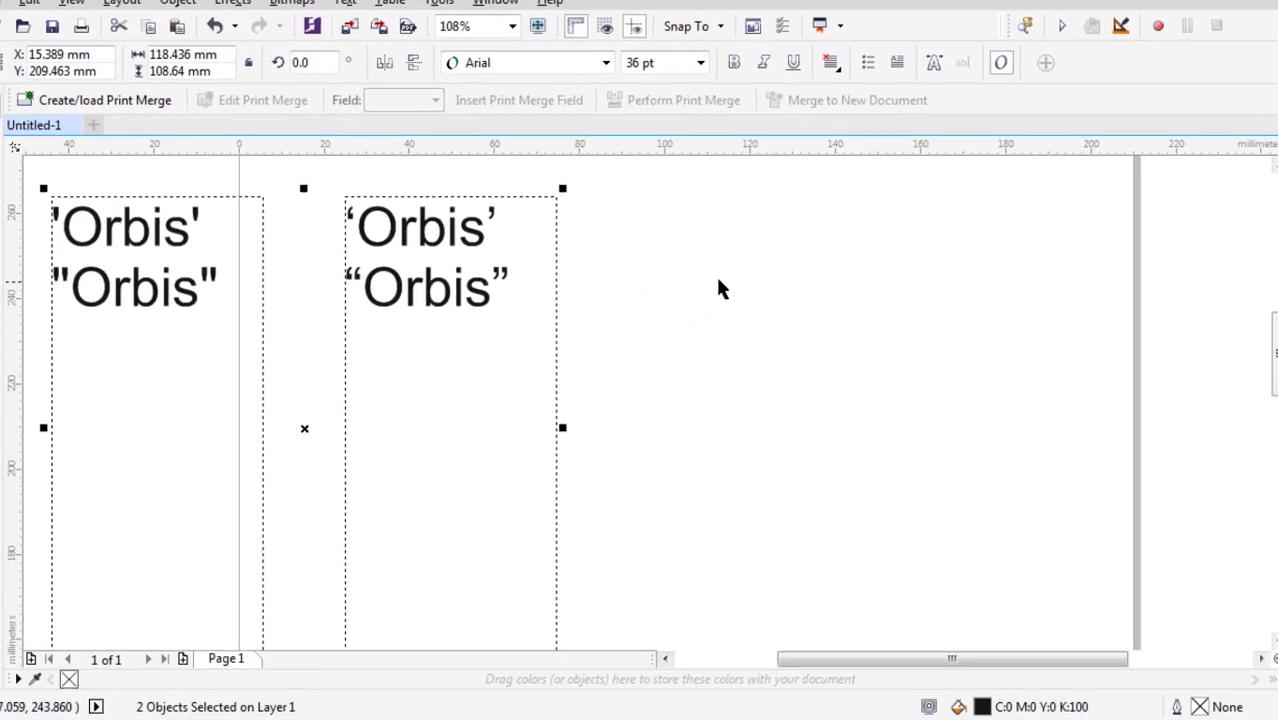
{"action": "left_click", "coordinate": [686, 283]}
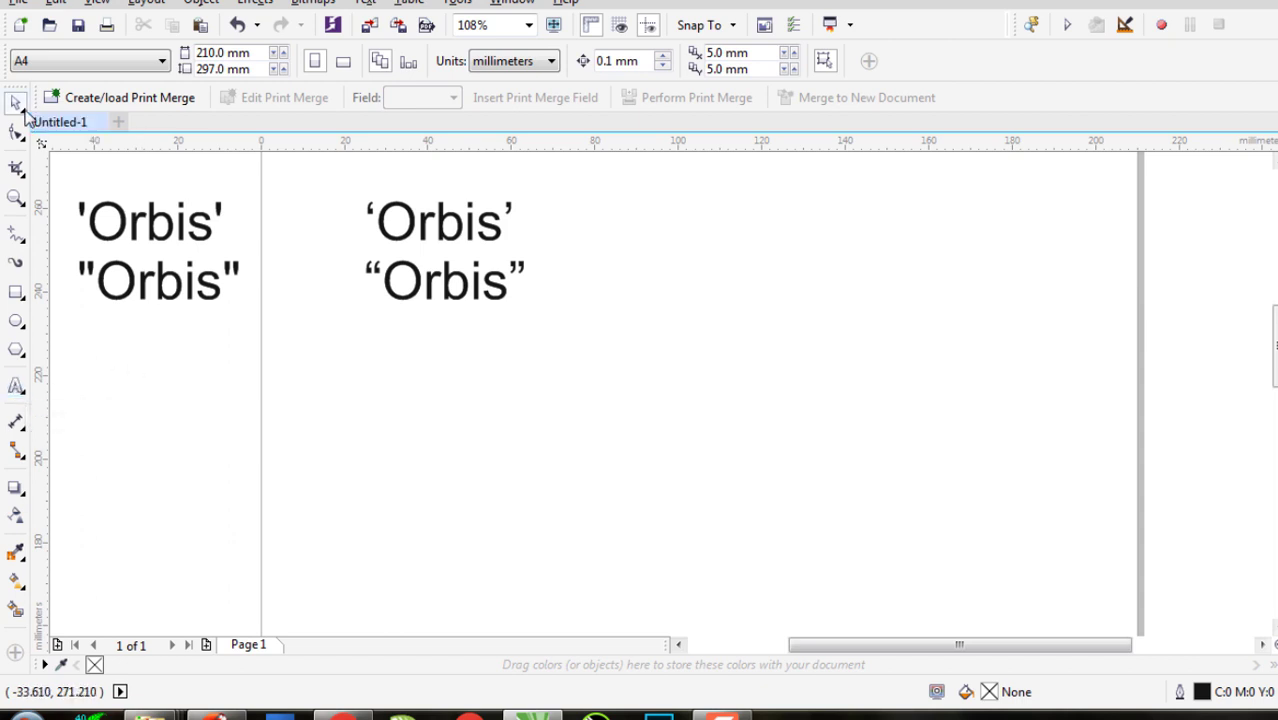
- Duplicate the curly-quoted Orbis text frame and place the copy to its right at about X 128 mm
{"action": "left_click", "coordinate": [472, 248]}
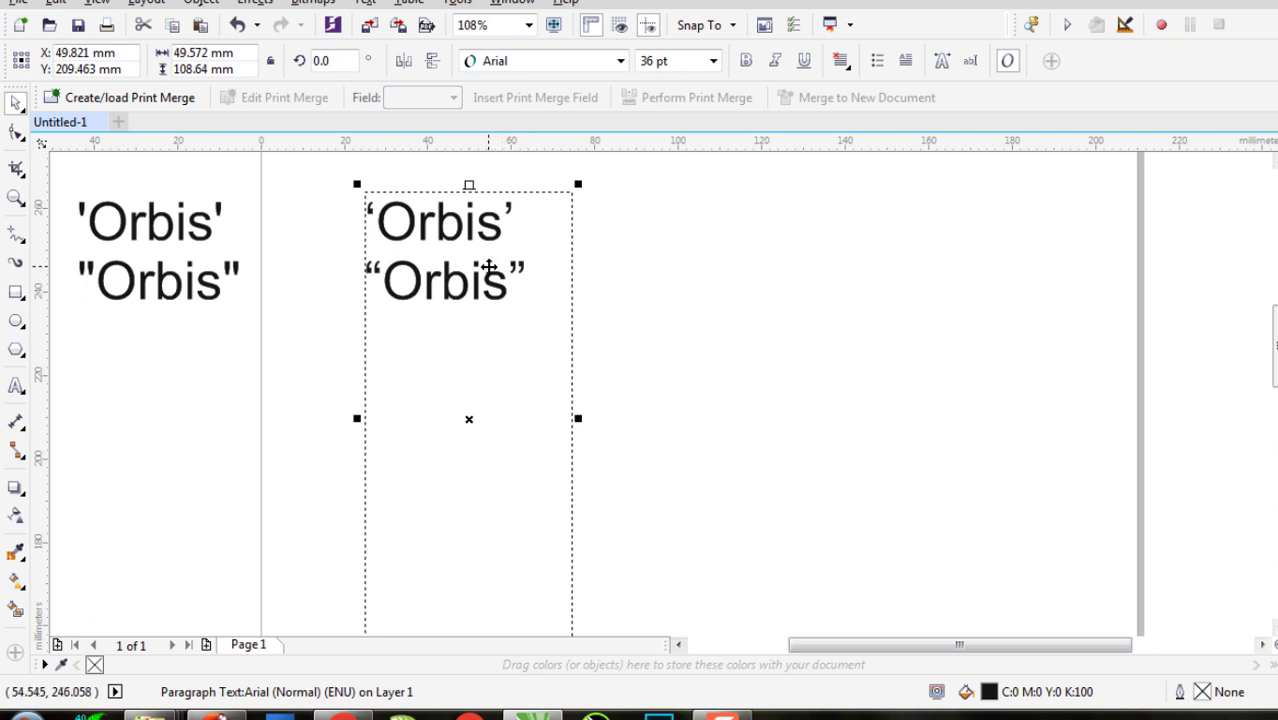
{"action": "left_click_drag", "start_coordinate": [457, 251], "coordinate": [697, 288]}
{"action": "right_click", "coordinate": [656, 276]}
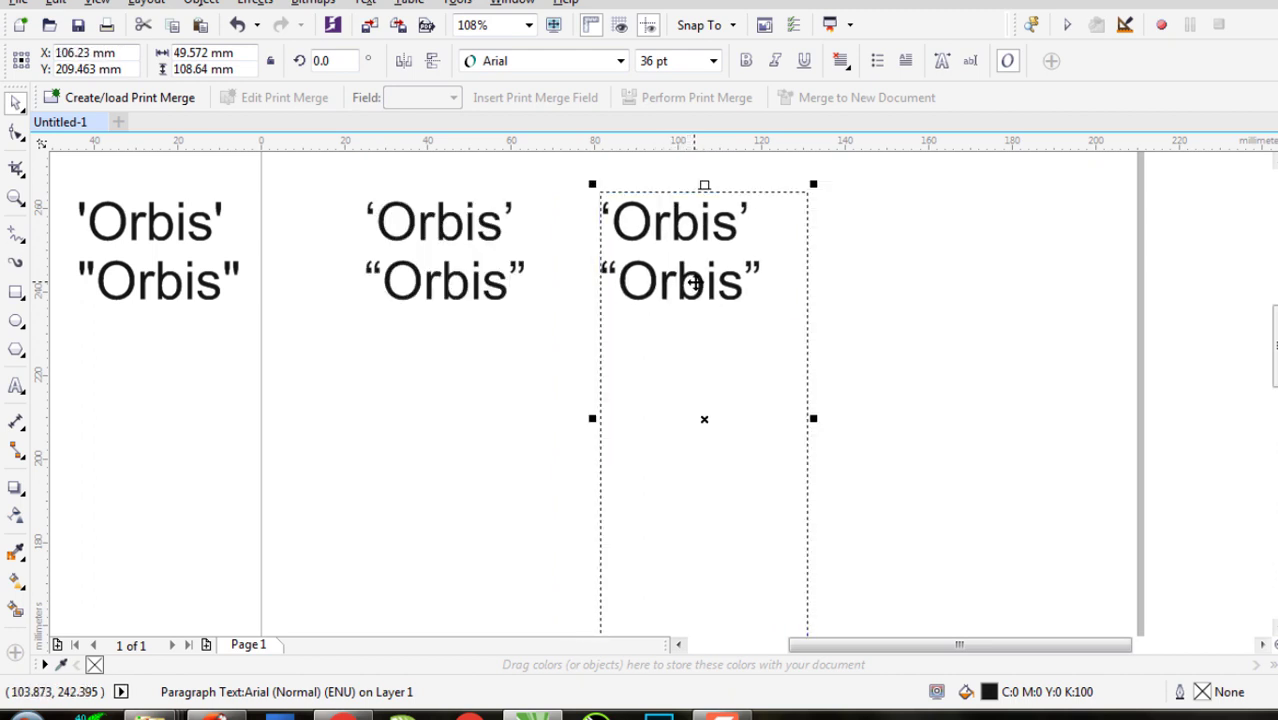
{"action": "left_click_drag", "start_coordinate": [691, 240], "coordinate": [781, 240]}
- Add a third line containing 6 below the quoted Orbis lines in the new copy
{"action": "double_click", "coordinate": [725, 223]}
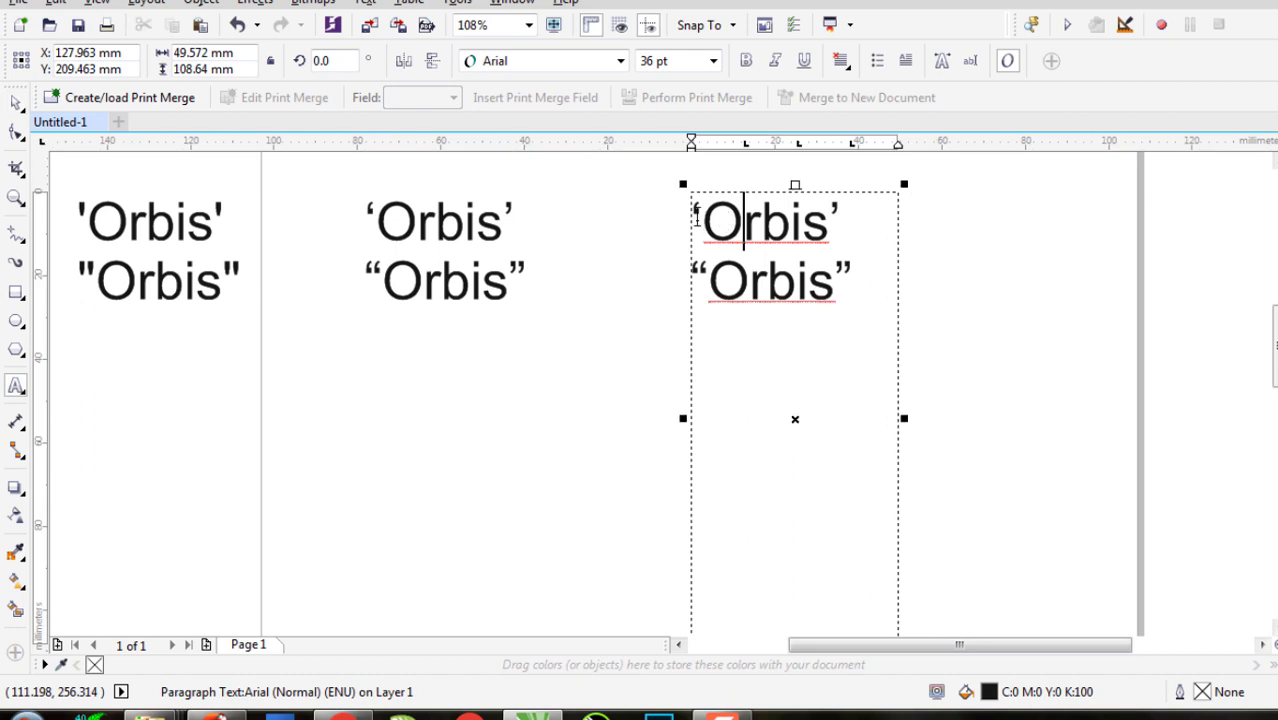
{"action": "left_click", "coordinate": [703, 235]}
{"action": "left_click", "coordinate": [797, 282]}
{"action": "key", "text": "Return"}
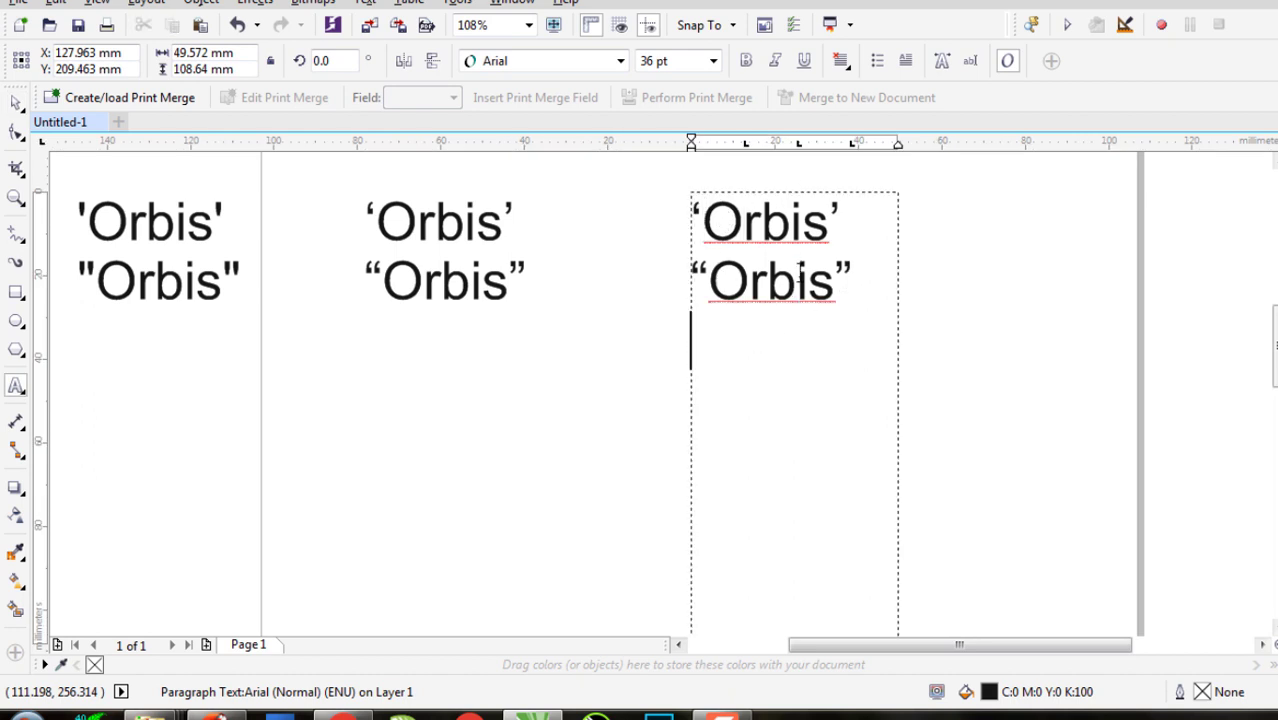
{"action": "type", "text": "6"}
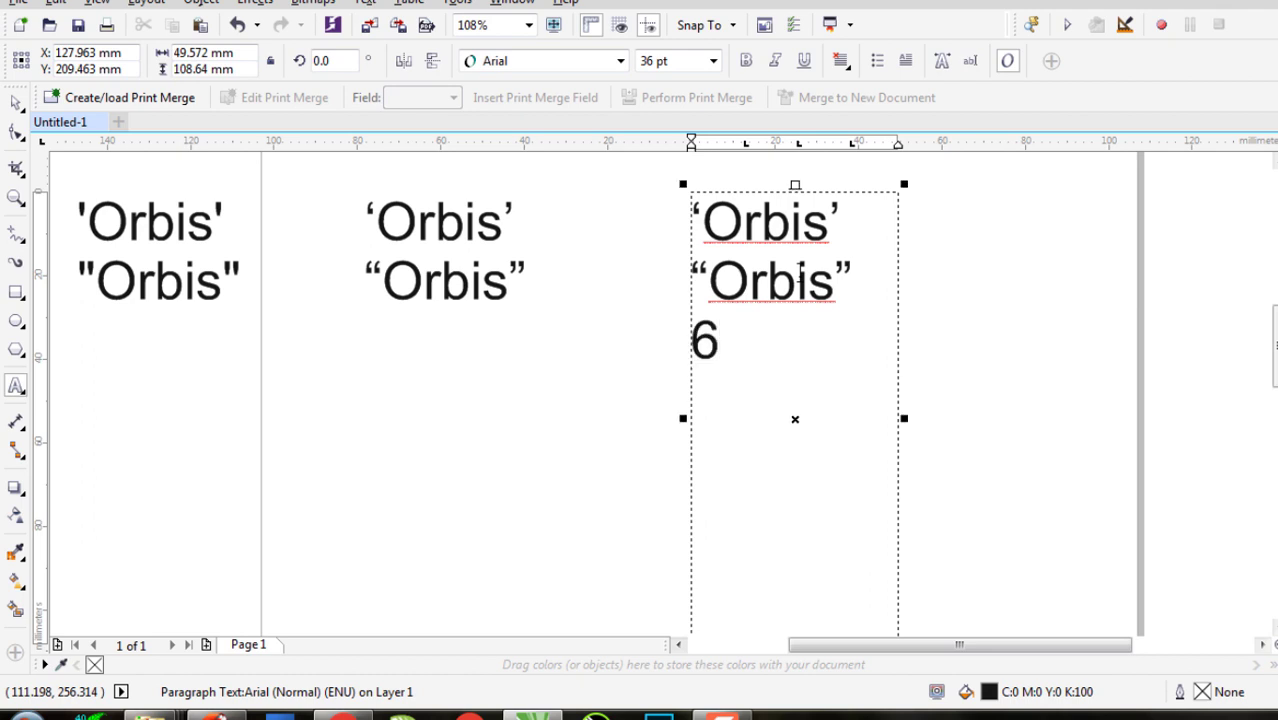
- Try single and double quotation marks after the 6, erase them, and leave text editing
{"action": "type", "text": "'\""}
{"action": "key", "text": "BackSpace"}
{"action": "type", "text": "''''"}
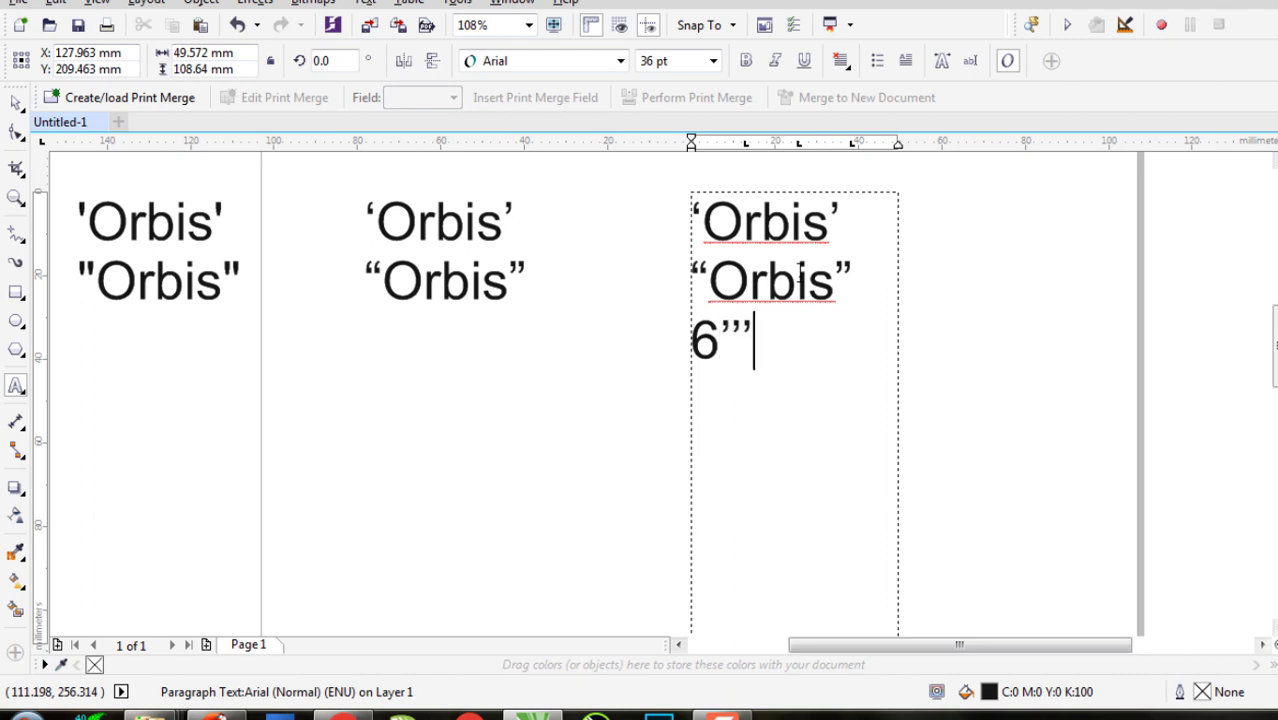
{"action": "type", "text": "'"}
{"action": "key", "text": "BackSpace"}
{"action": "key", "text": "BackSpace"}
{"action": "key", "text": "BackSpace"}
{"action": "key", "text": "BackSpace"}
{"action": "key", "text": "BackSpace"}
{"action": "left_click", "coordinate": [16, 103]}
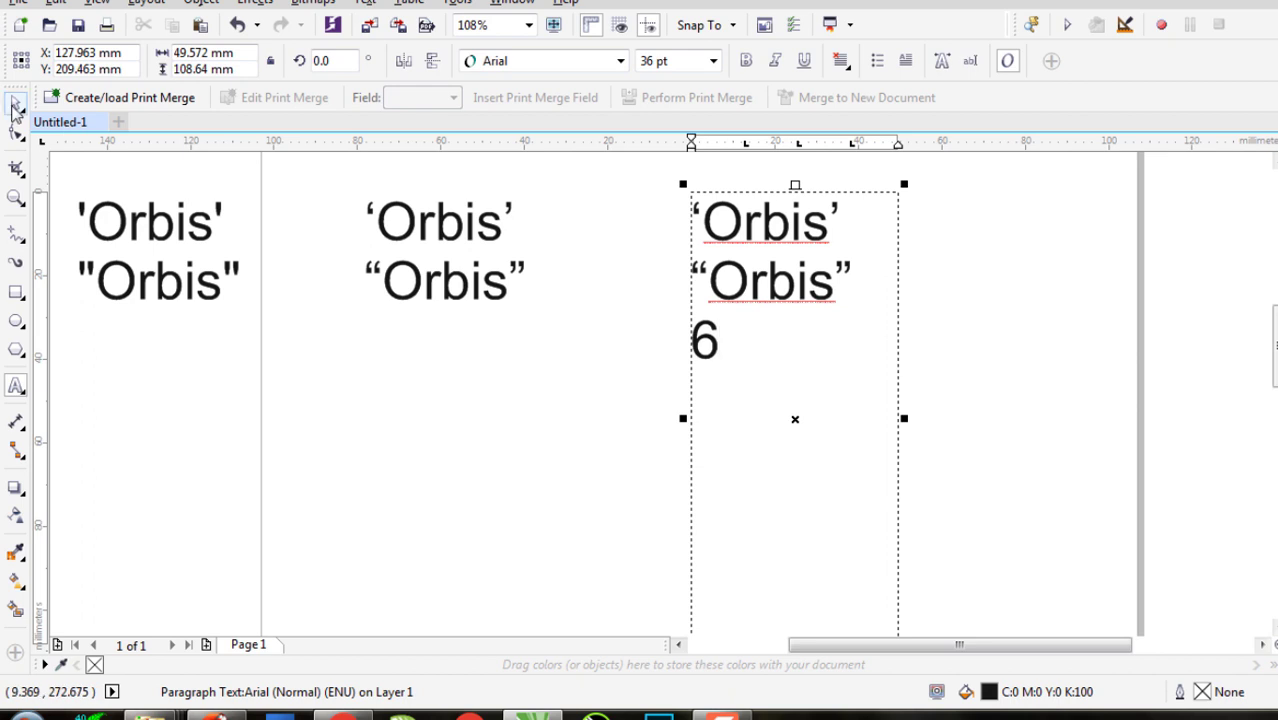
{"action": "left_click", "coordinate": [998, 373]}
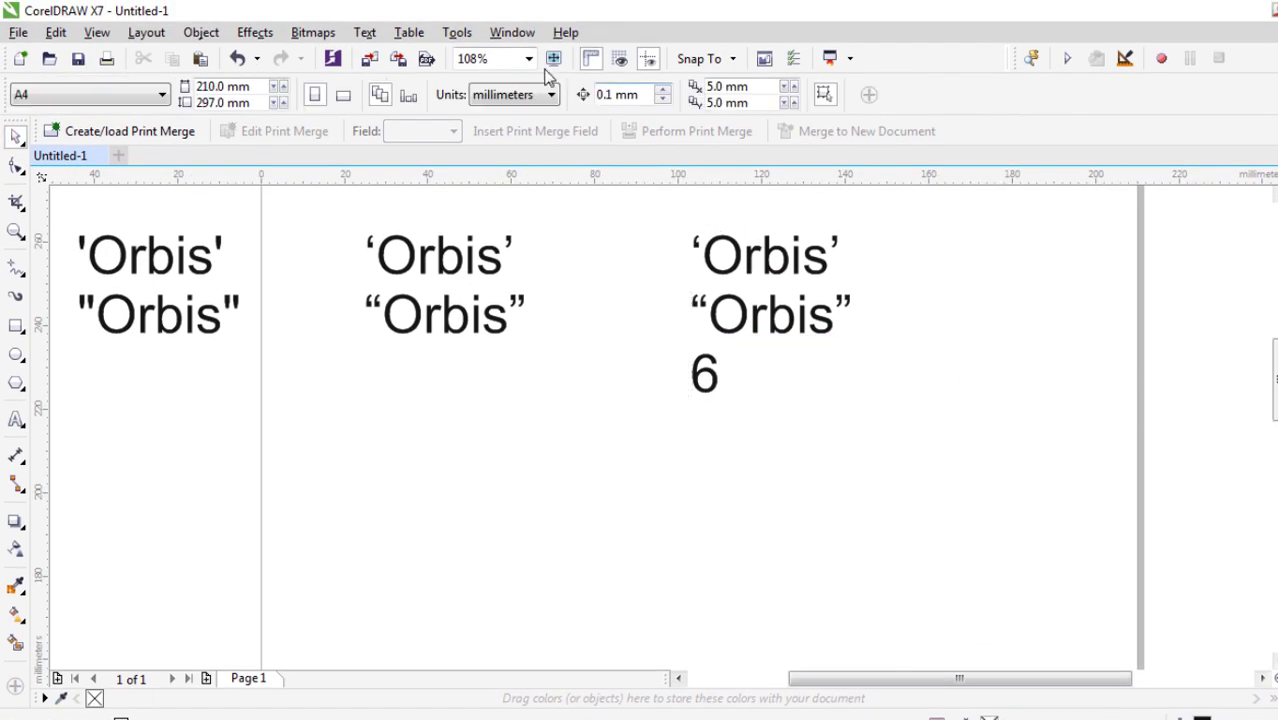
- Enable the use of straight quotation marks after numbers in the QuickCorrect options
{"action": "key", "text": "Tab"}
{"action": "left_click", "coordinate": [364, 32]}
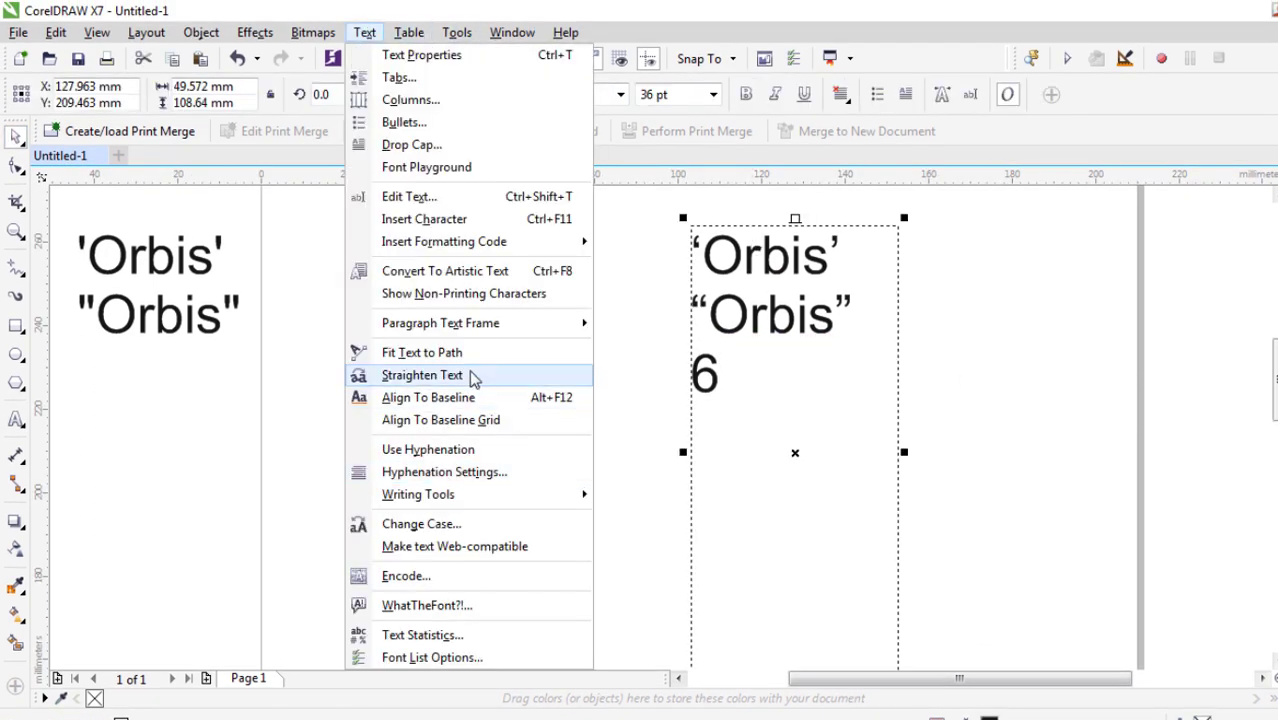
{"action": "mouse_move", "coordinate": [450, 500]}
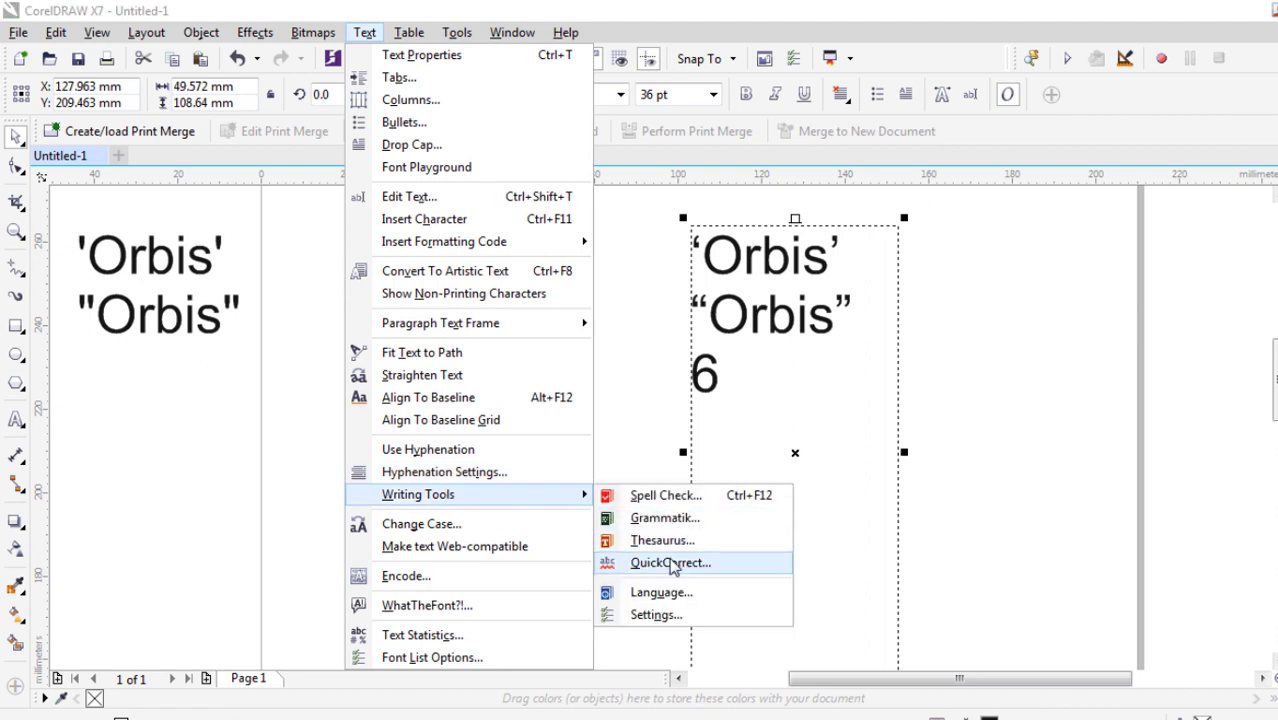
{"action": "left_click", "coordinate": [614, 562]}
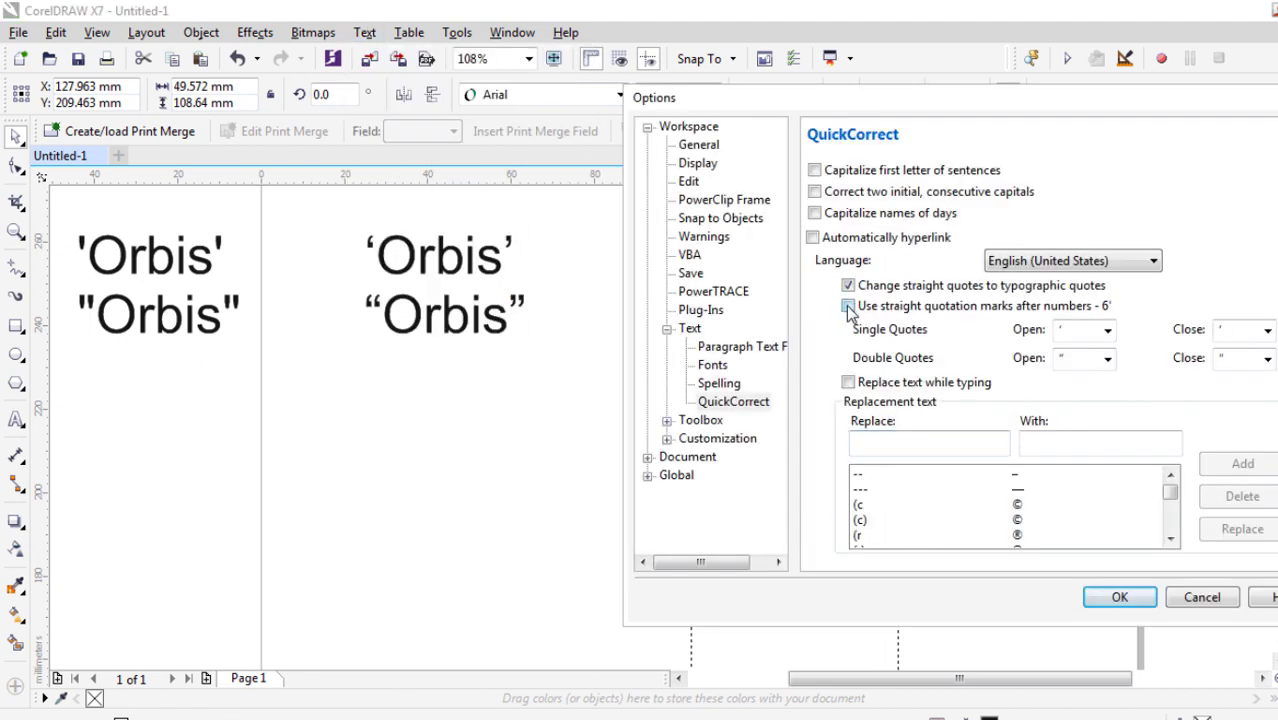
{"action": "left_click", "coordinate": [1116, 597]}
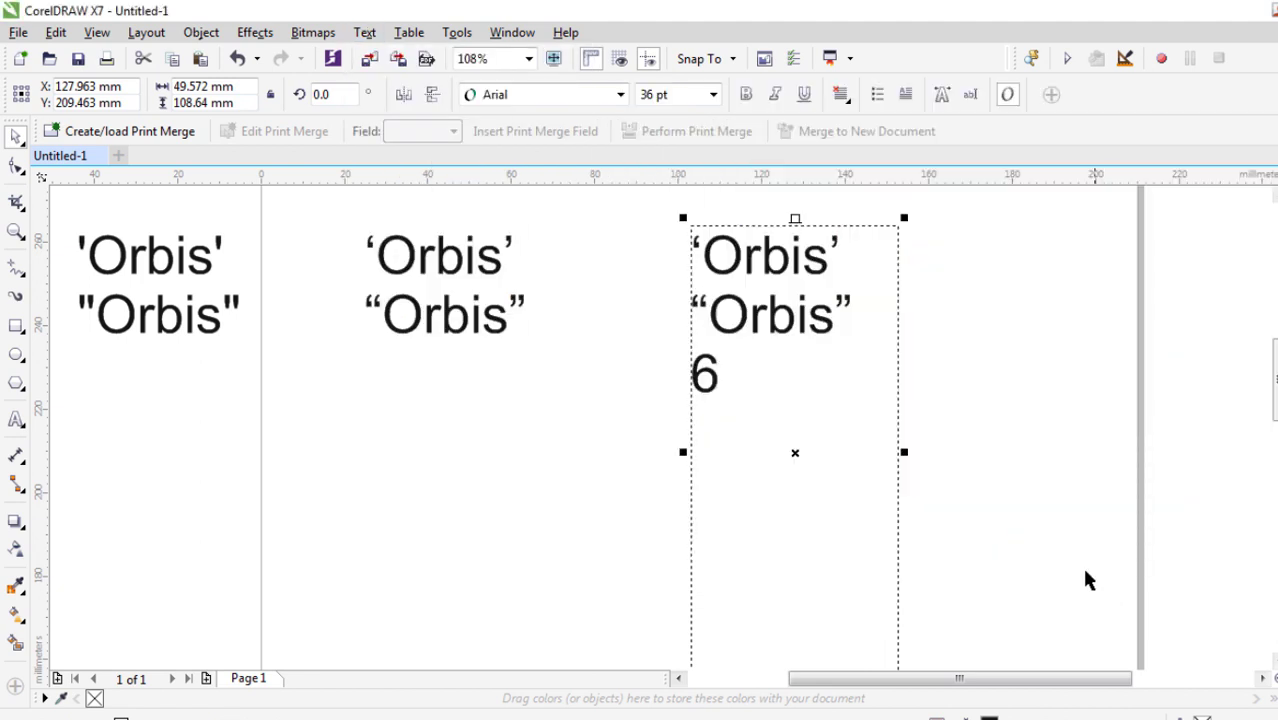
- Add a single quotation mark after the 6 and start a fourth line with the letter O and a single quotation mark
{"action": "double_click", "coordinate": [753, 380]}
{"action": "type", "text": "'"}
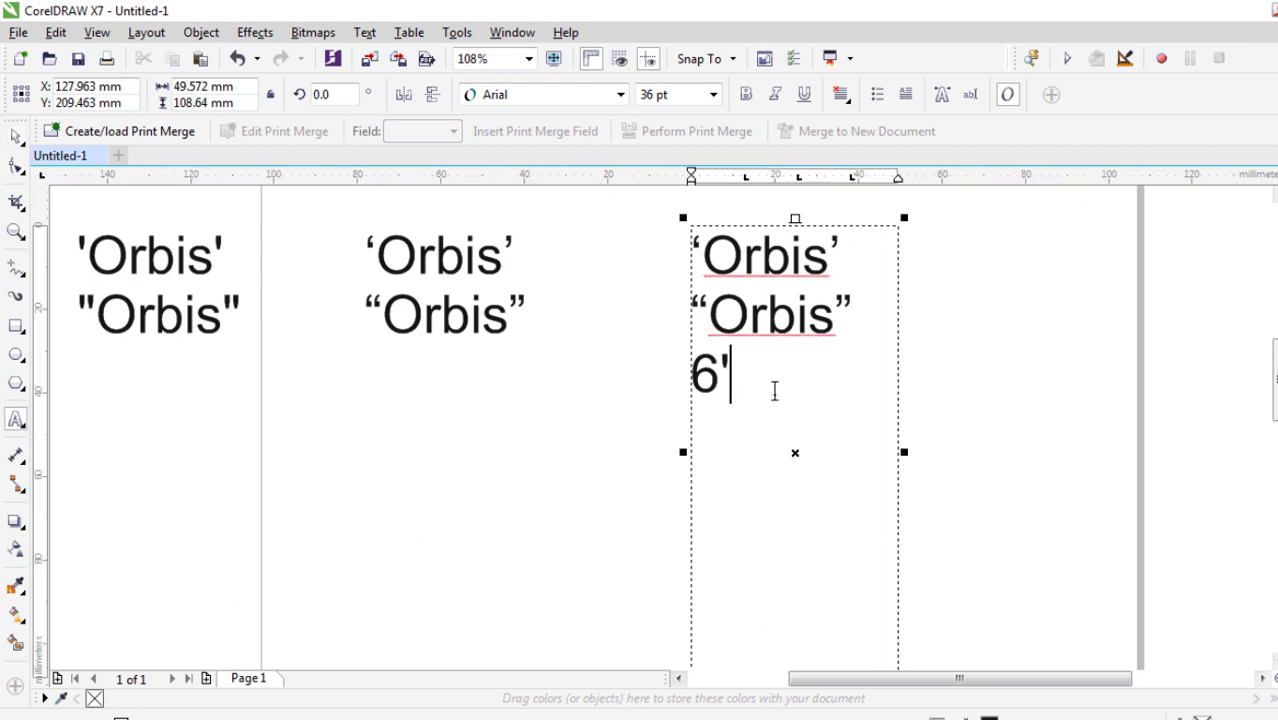
{"action": "key", "text": "Return"}
{"action": "type", "text": "O"}
{"action": "type", "text": "'"}
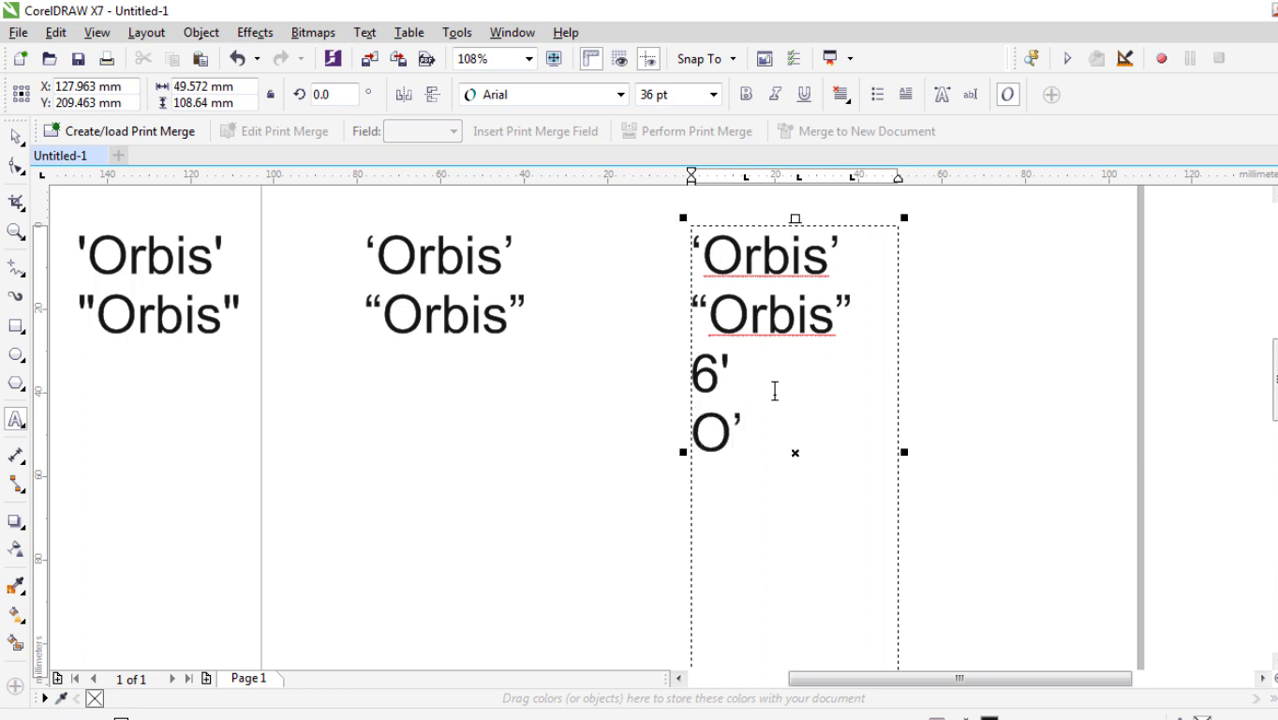
- Append 6 with a double quotation mark to the fourth line, and replace the quotation mark after the O with a double one
{"action": "type", "text": "6"}
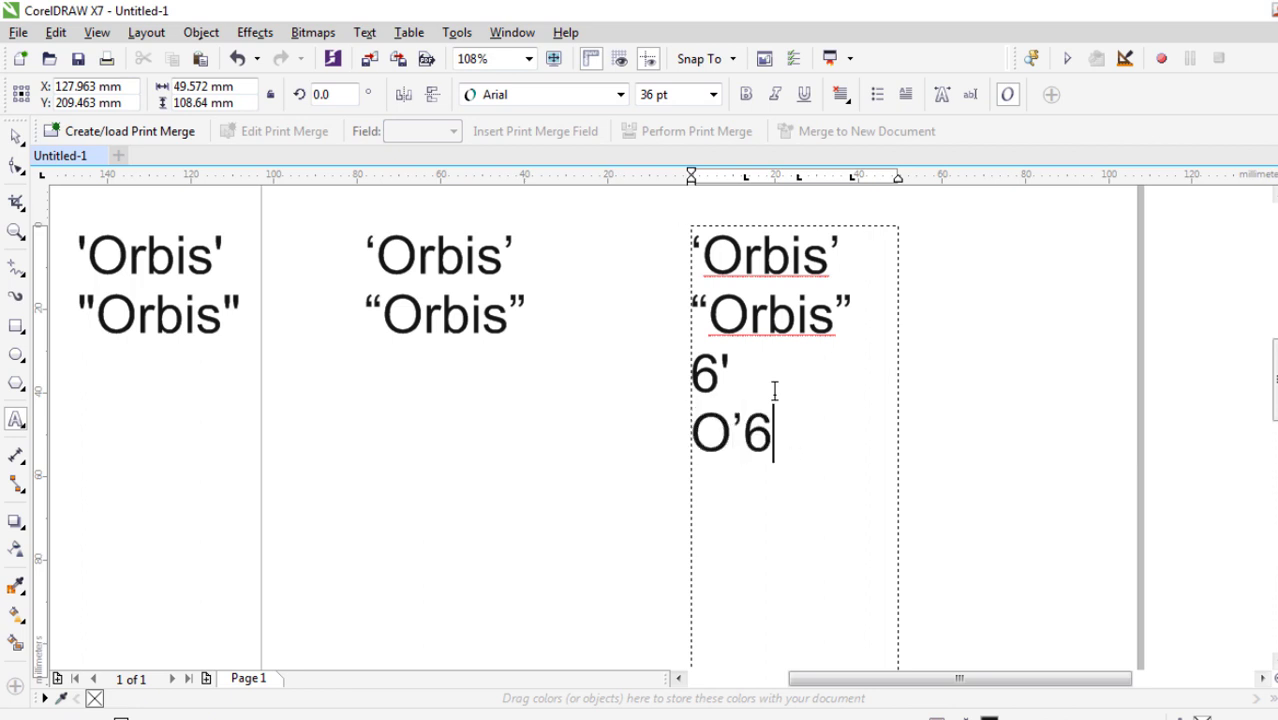
{"action": "type", "text": "''"}
{"action": "key", "text": "BackSpace"}
{"action": "key", "text": "BackSpace"}
{"action": "type", "text": "\""}
{"action": "key", "text": "Left"}
{"action": "key", "text": "Left"}
{"action": "key", "text": "shift+Left"}
{"action": "type", "text": "\""}
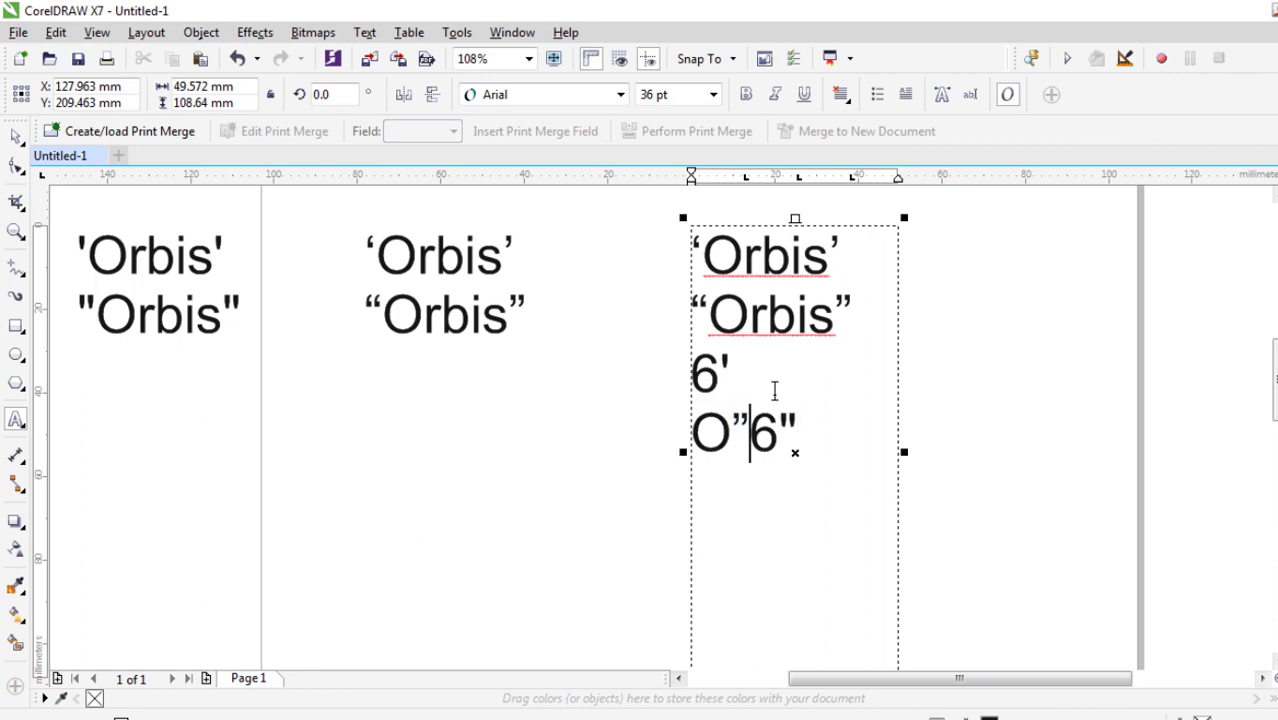
- Leave text editing, and place a copy of the straight-quoted Orbis text frame about 68 mm to the right of the original
{"action": "left_click", "coordinate": [16, 136]}
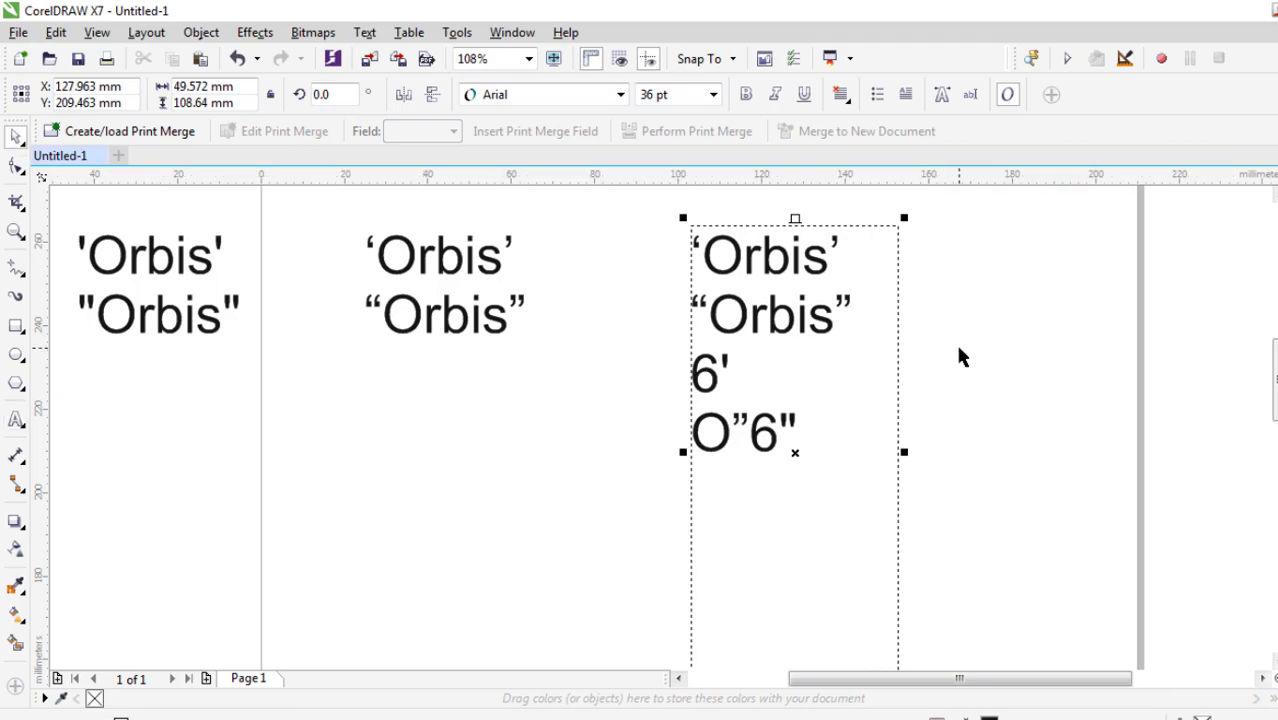
{"action": "left_click", "coordinate": [990, 368]}
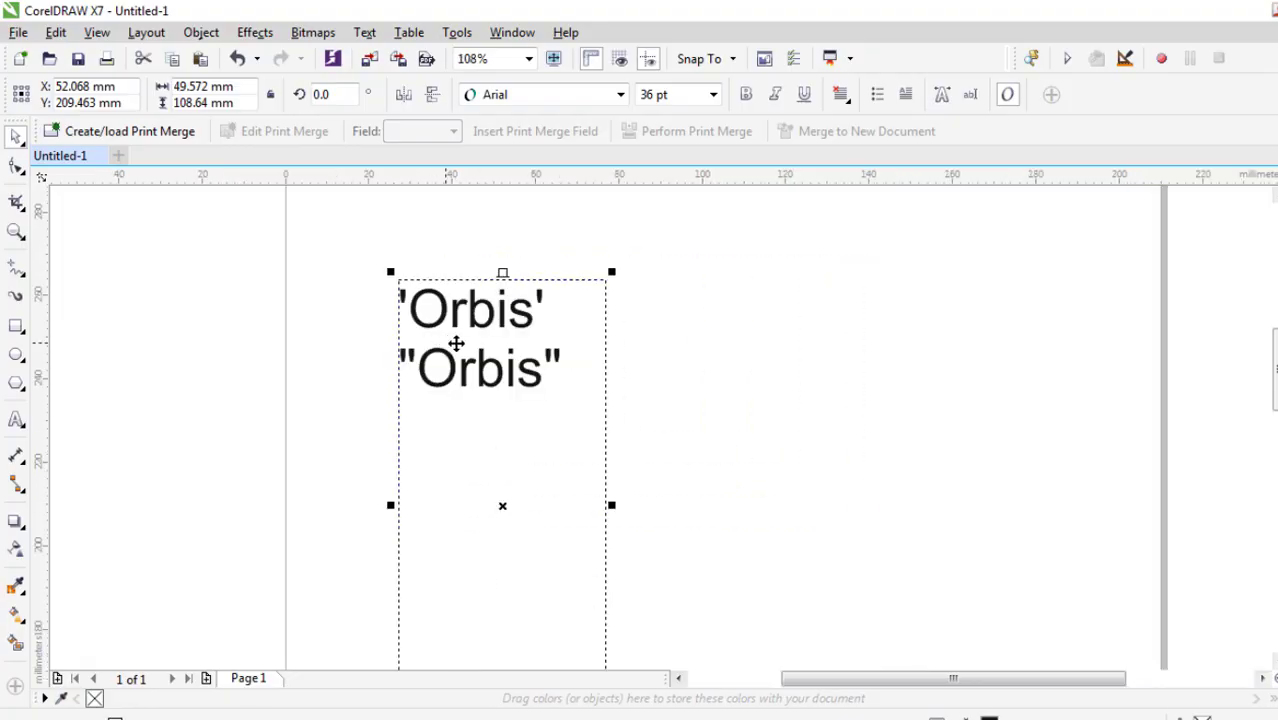
{"action": "left_click_drag", "start_coordinate": [456, 342], "coordinate": [731, 326]}
{"action": "right_click", "coordinate": [731, 326]}
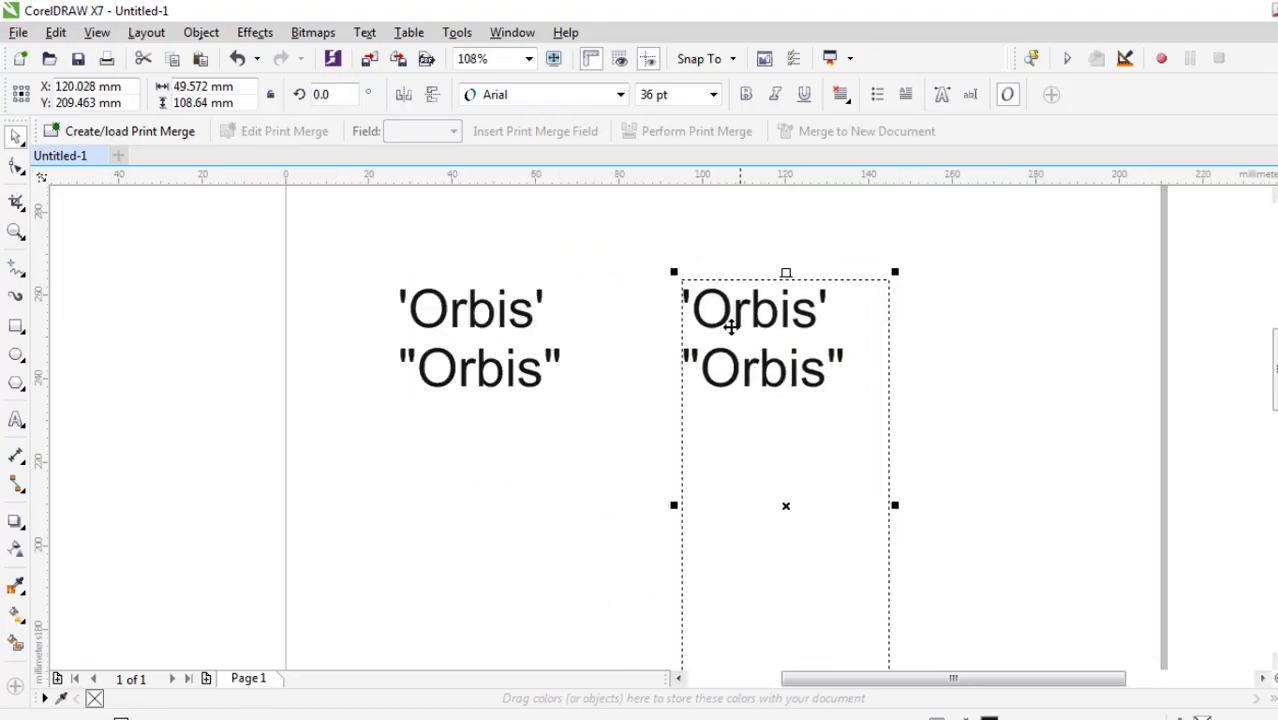
- Remove the quotation marks around Orbis on both lines of the copied frame, and leave text editing with nothing selected
{"action": "double_click", "coordinate": [731, 326]}
{"action": "left_click", "coordinate": [693, 310]}
{"action": "key", "text": "BackSpace"}
{"action": "key", "text": "End"}
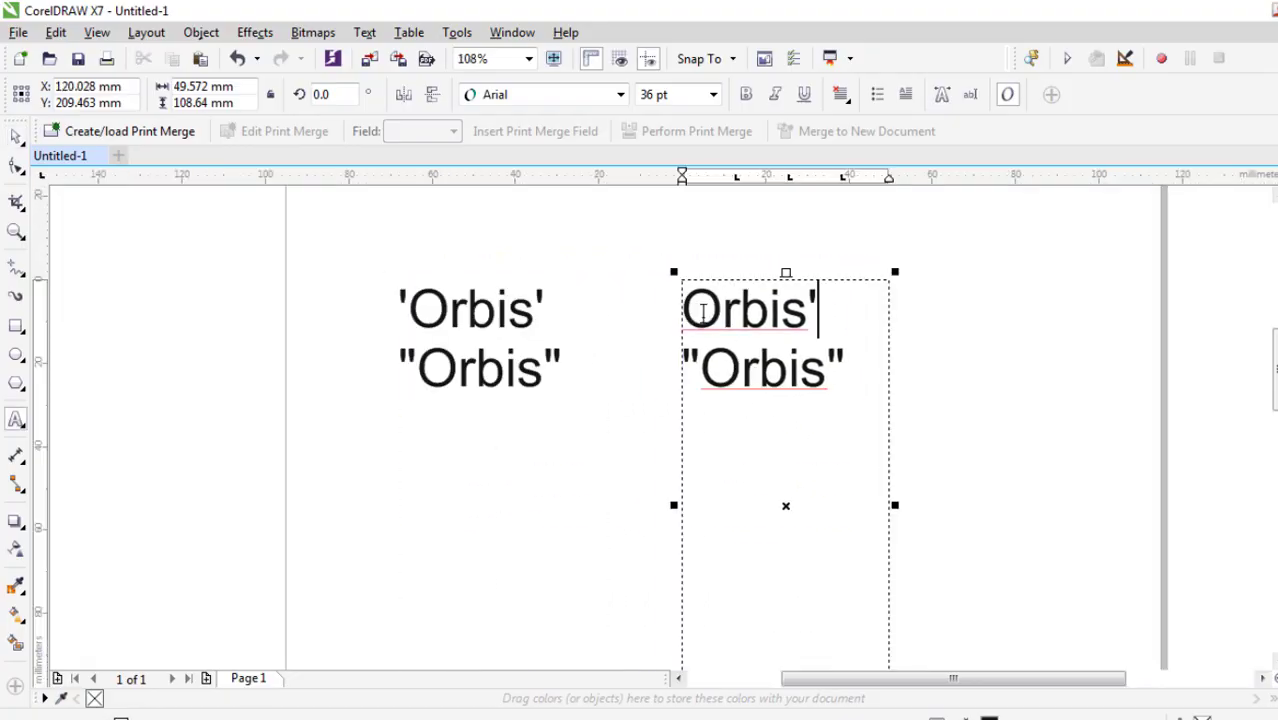
{"action": "key", "text": "BackSpace"}
{"action": "key", "text": "Down"}
{"action": "key", "text": "Home"}
{"action": "key", "text": "Delete"}
{"action": "key", "text": "End"}
{"action": "key", "text": "BackSpace"}
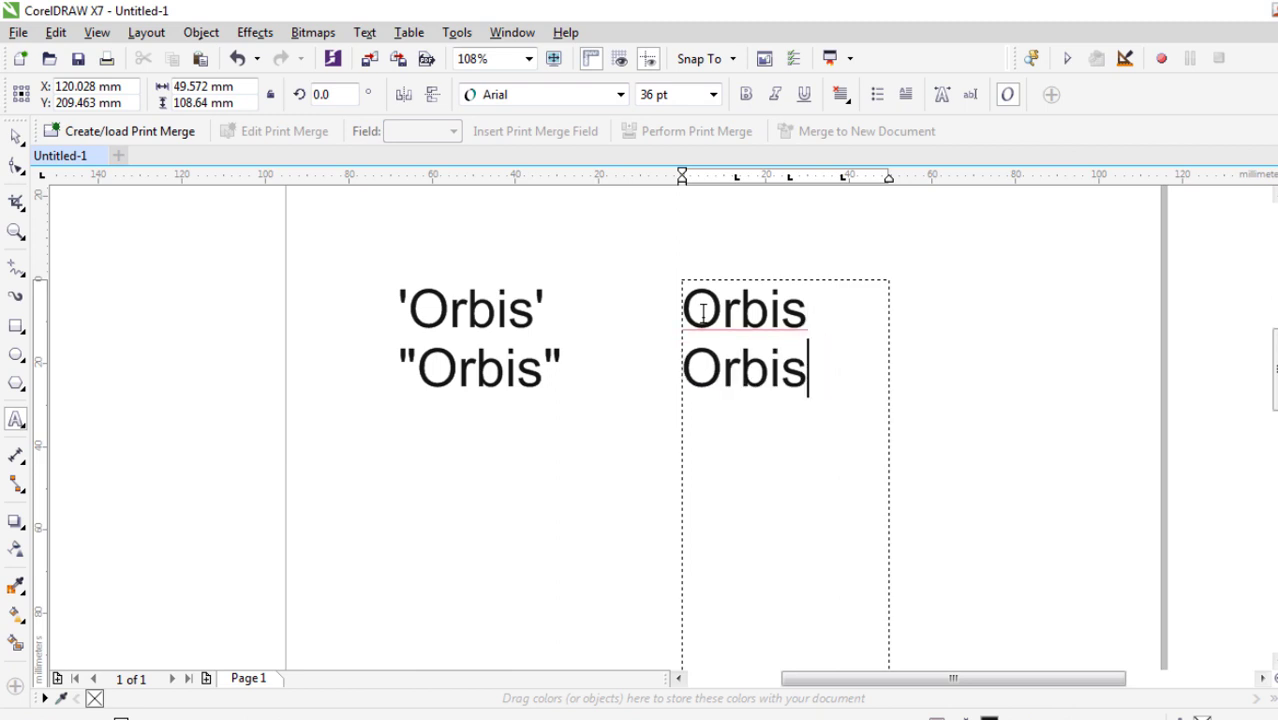
{"action": "left_click", "coordinate": [15, 140]}
{"action": "left_click", "coordinate": [1033, 307]}
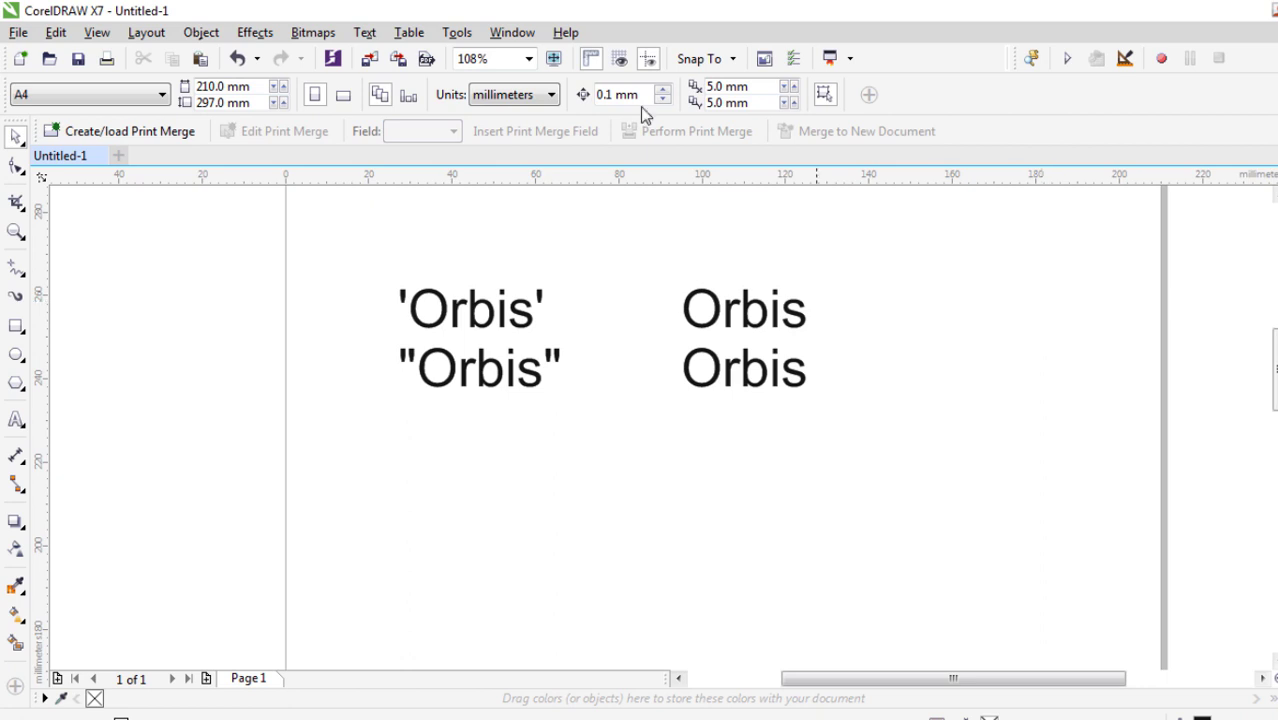
- Disable changing straight quotes to typographic quotes and using straight quotation marks after numbers in the QuickCorrect options
{"action": "left_click", "coordinate": [330, 36]}
{"action": "mouse_move", "coordinate": [364, 34]}
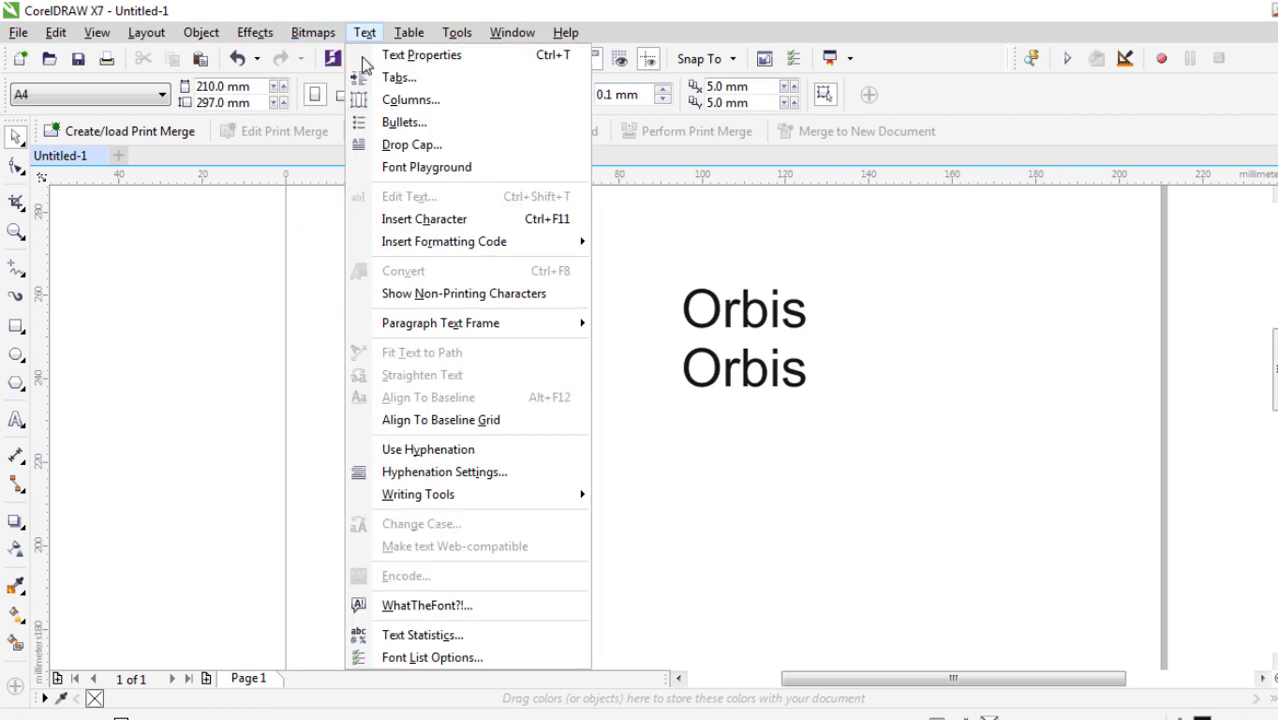
{"action": "mouse_move", "coordinate": [580, 497]}
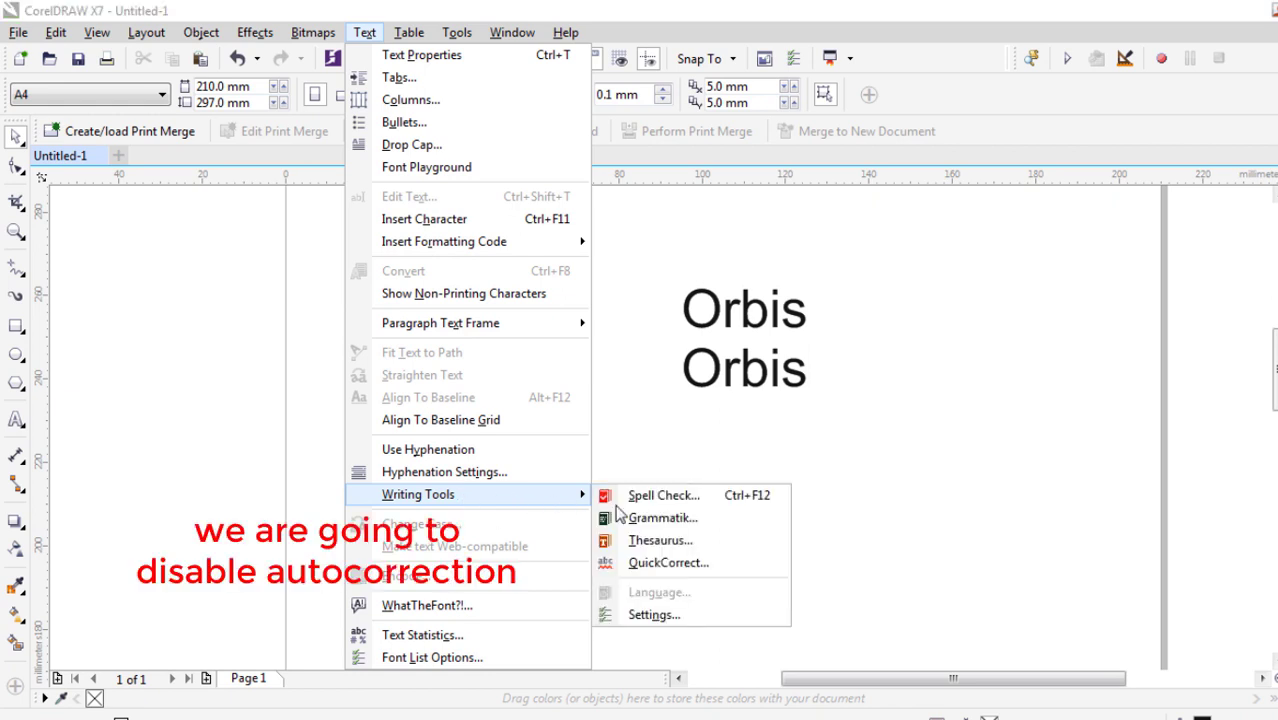
{"action": "left_click", "coordinate": [681, 562]}
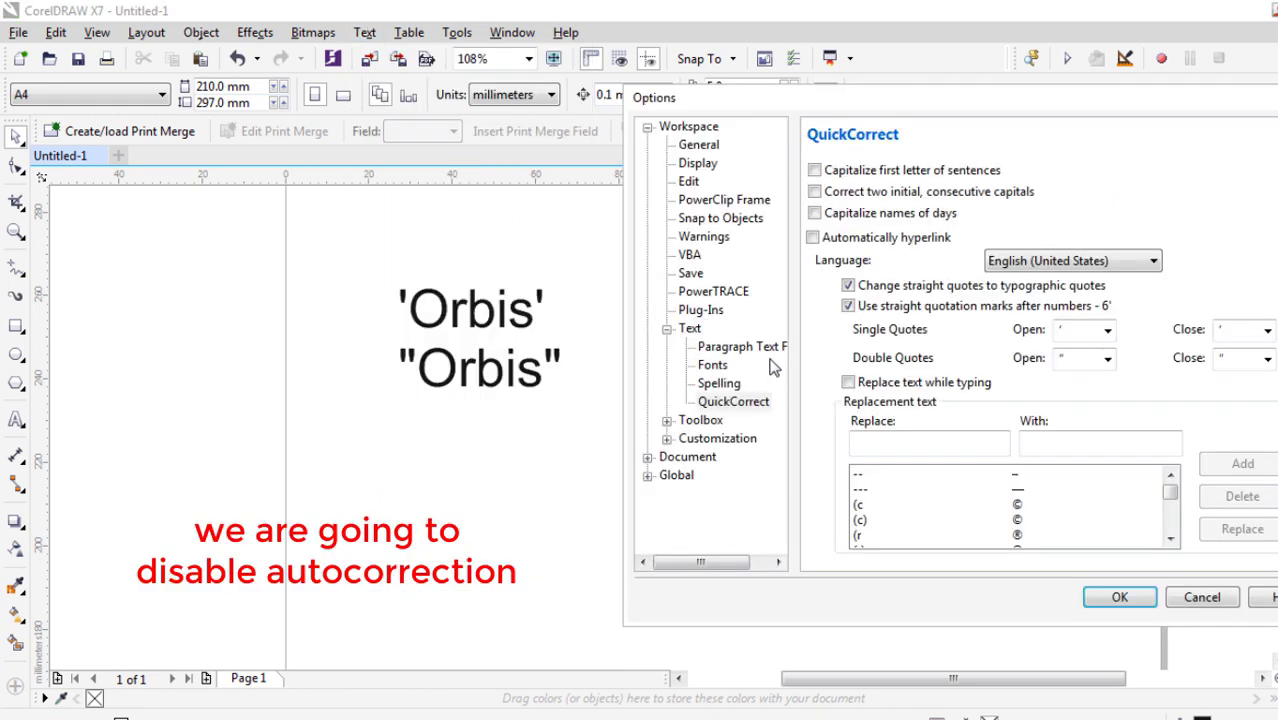
{"action": "left_click", "coordinate": [848, 285]}
{"action": "left_click", "coordinate": [848, 306]}
{"action": "left_click", "coordinate": [1110, 597]}
- Try a single quotation mark and a 6 after the copied frame's first Orbis, and erase them
{"action": "double_click", "coordinate": [797, 335]}
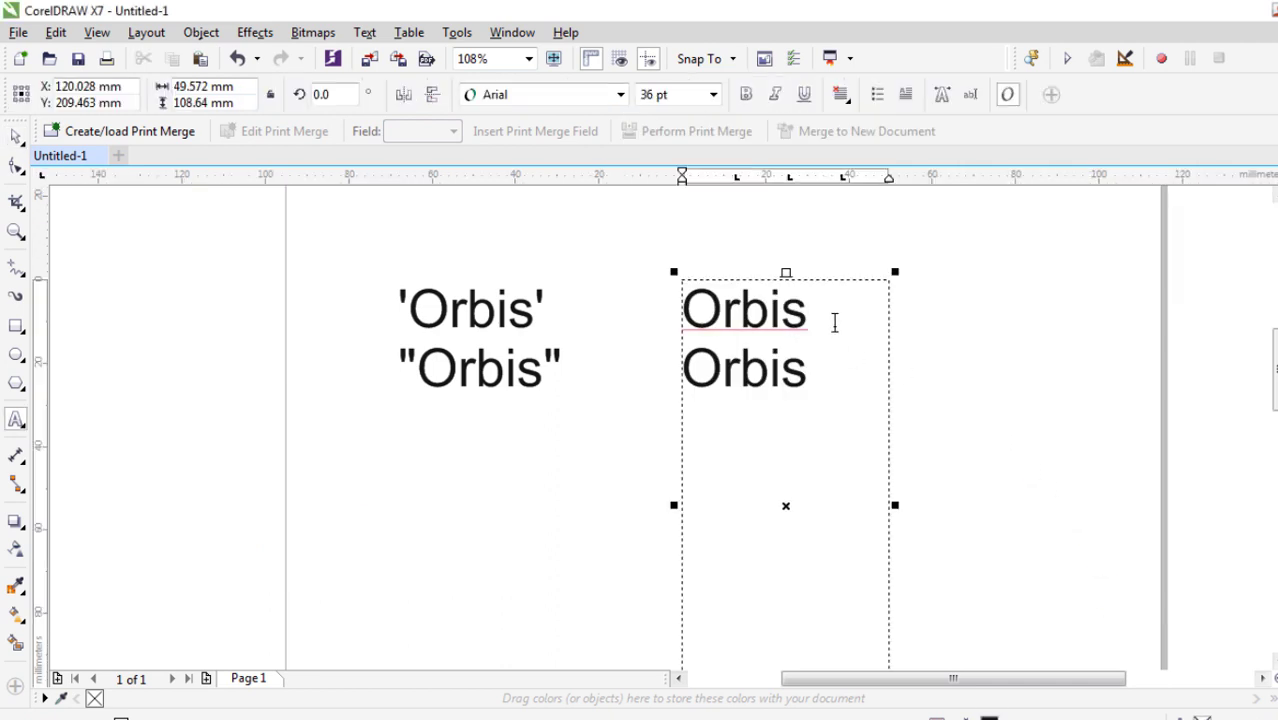
{"action": "type", "text": "'6'"}
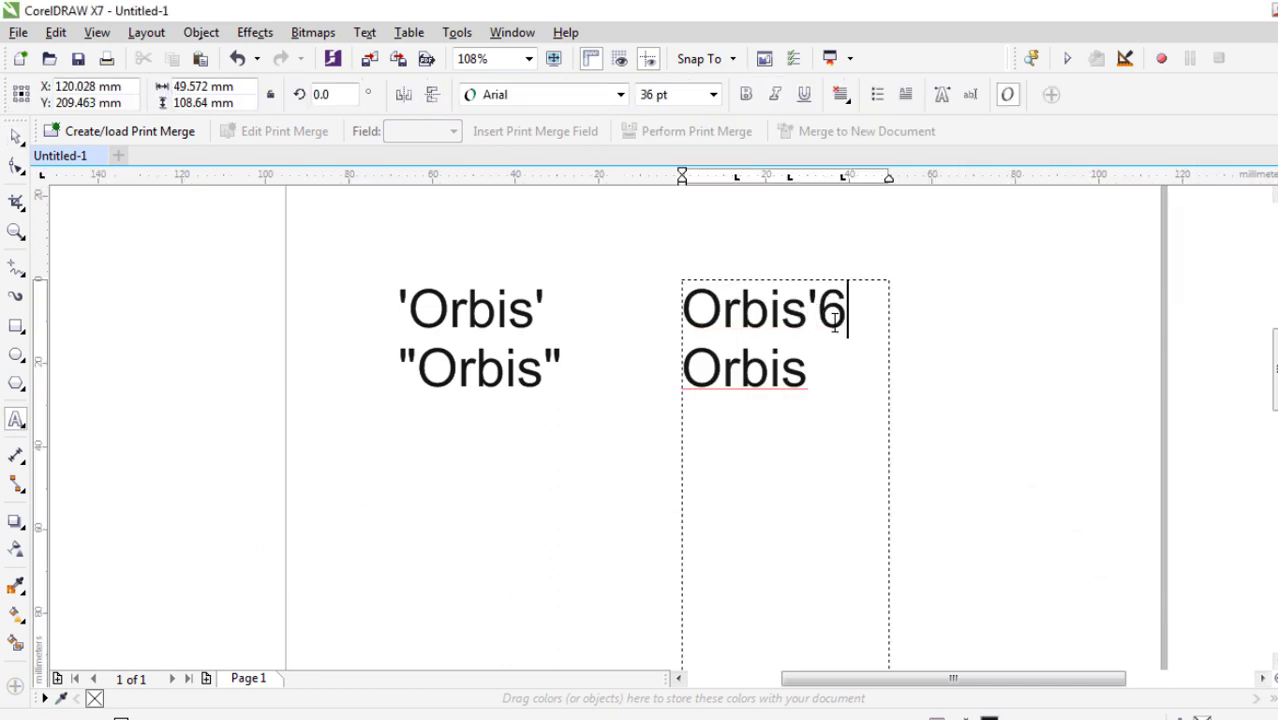
{"action": "key", "text": "Left"}
{"action": "key", "text": "Left"}
{"action": "key", "text": "Delete"}
{"action": "key", "text": "Delete"}
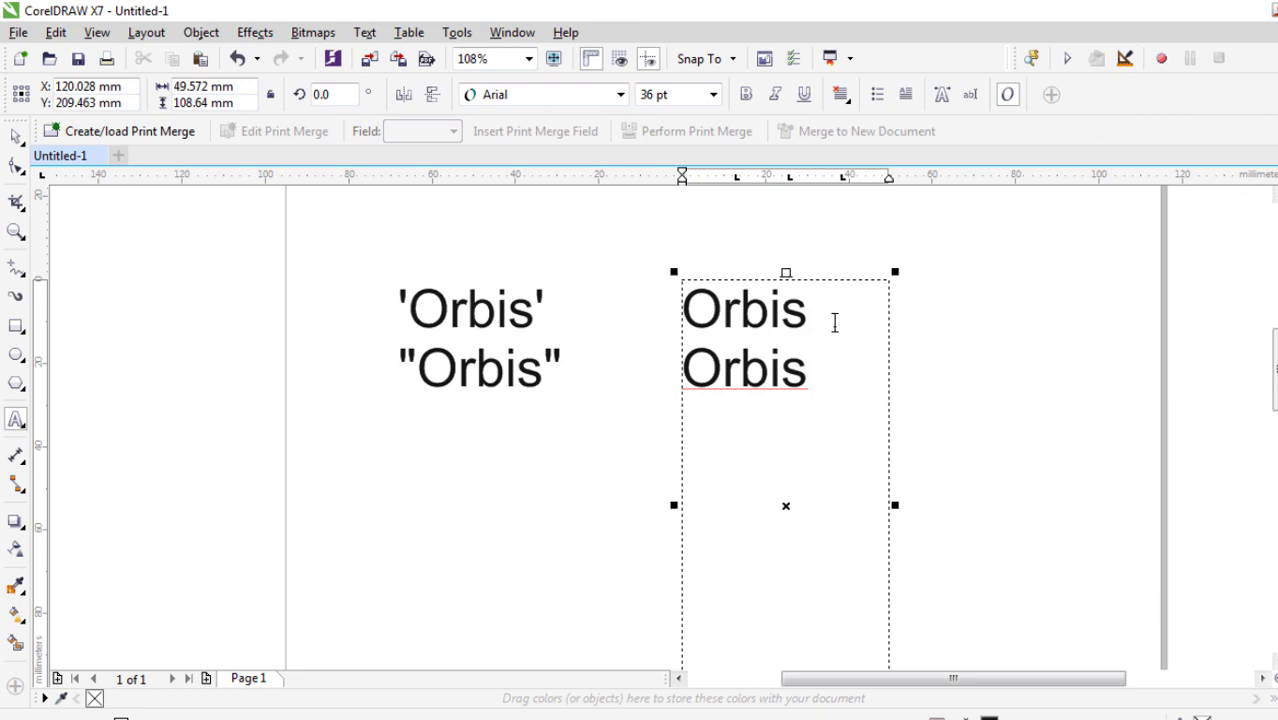
- Enclose the first Orbis in the copied frame in typographic double quotation marks “ ” using their character codes 0147 and 0148
{"action": "key", "text": "Home"}
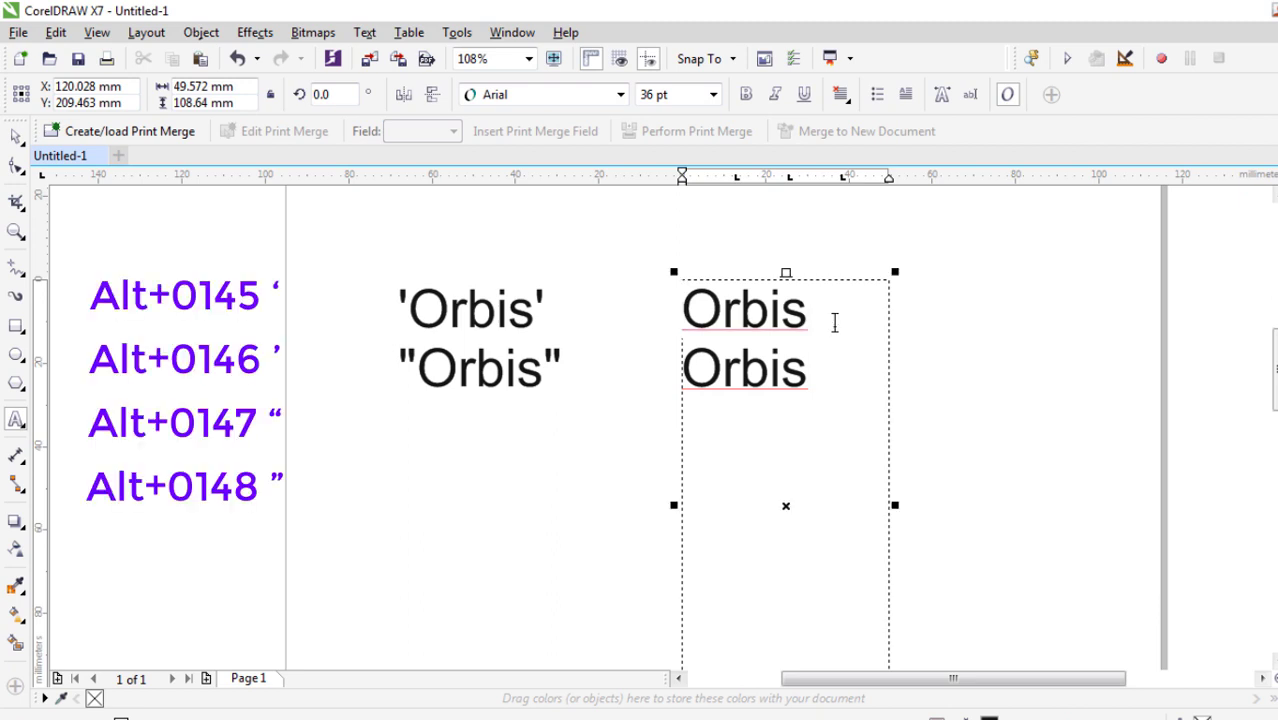
{"action": "type", "text": "“"}
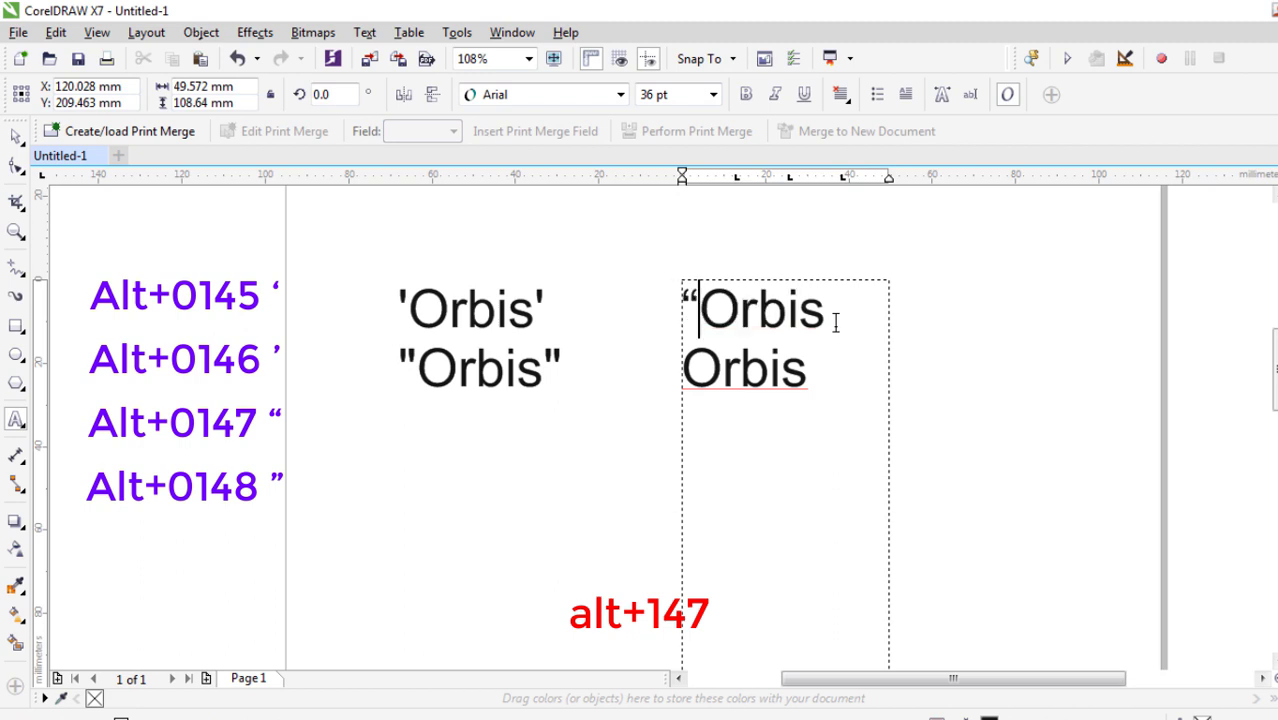
{"action": "key", "text": "End"}
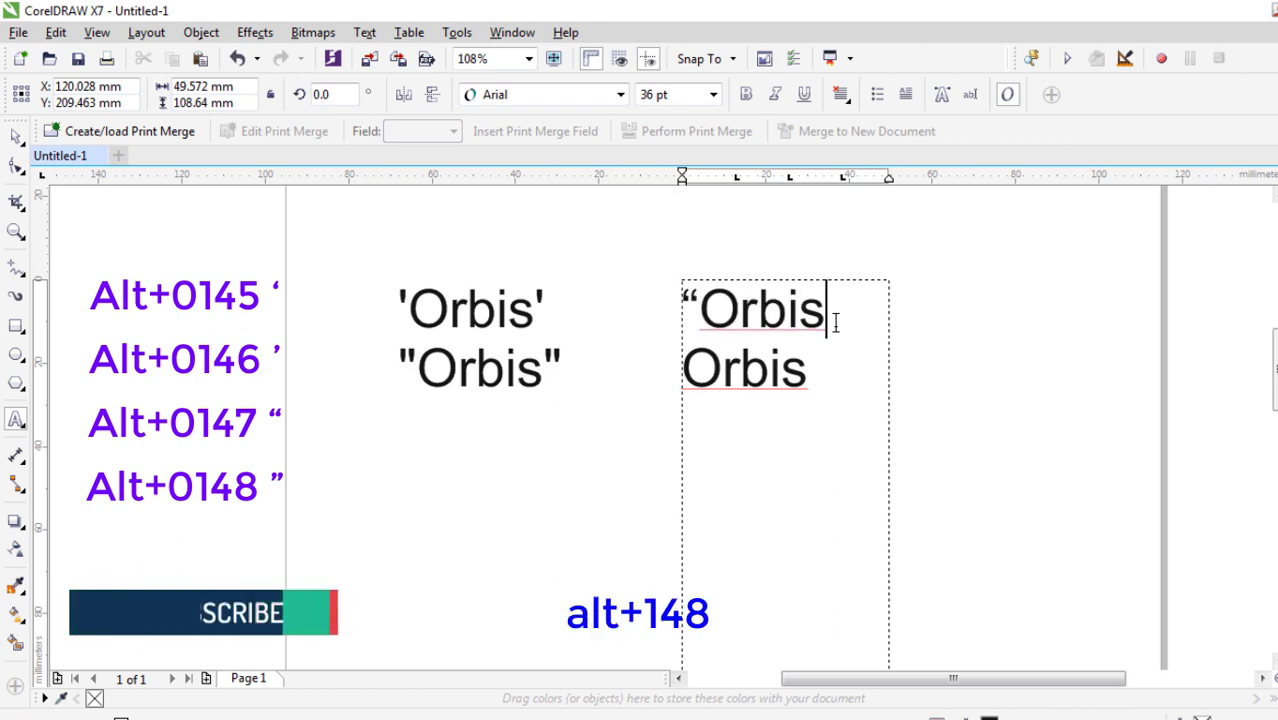
{"action": "type", "text": "”"}
- Enclose the second Orbis in typographic single quotation marks ‘ ’ using character codes 0145 and 0146, and leave text editing
{"action": "key", "text": "Down"}
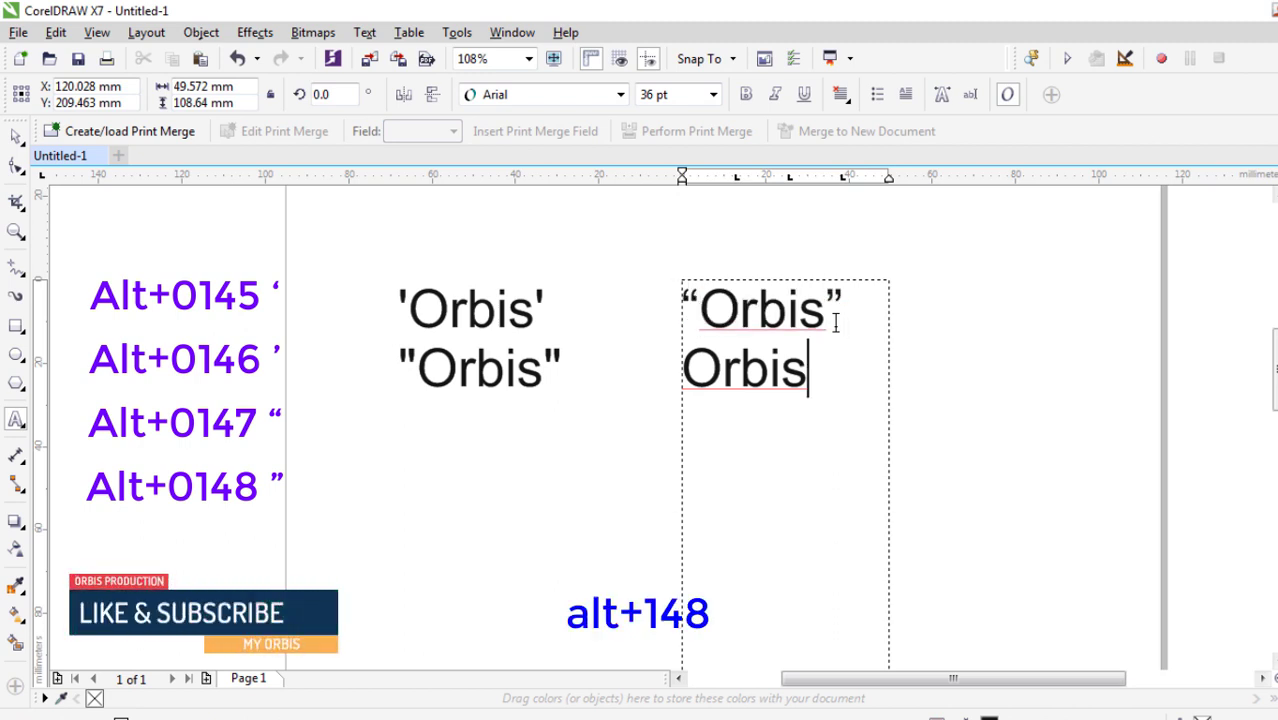
{"action": "key", "text": "Home"}
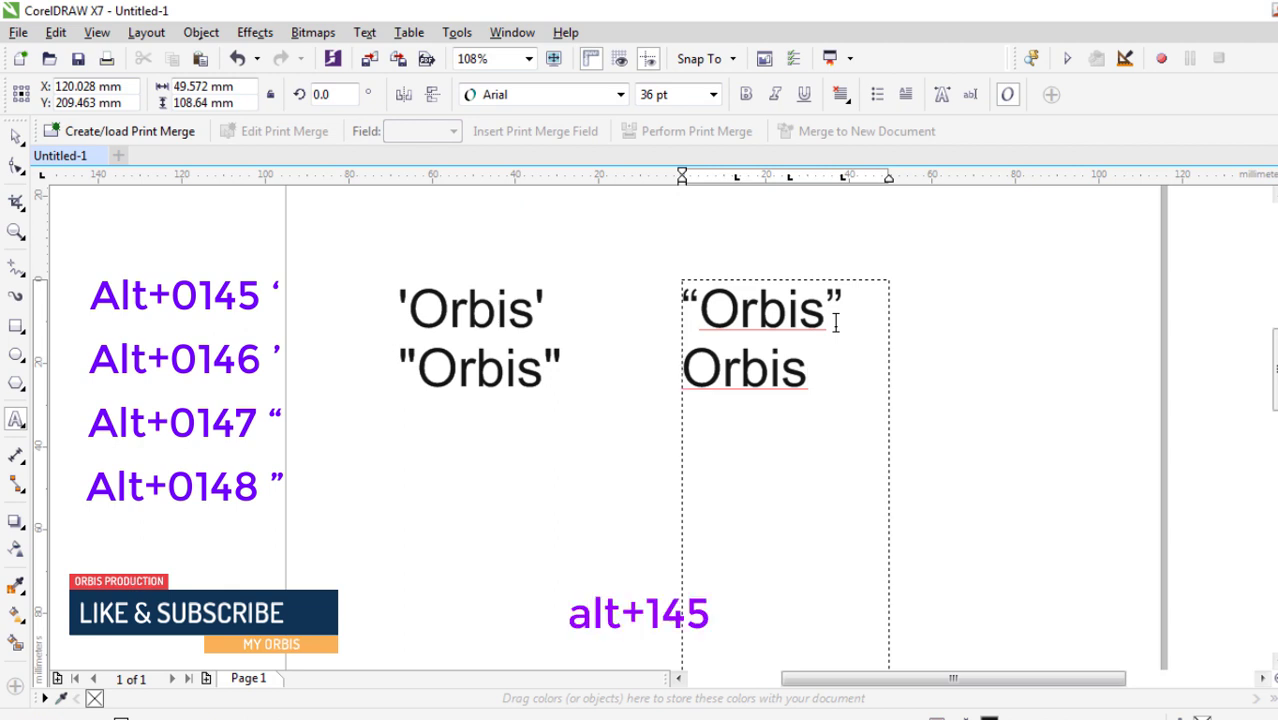
{"action": "type", "text": "‘"}
{"action": "key", "text": "End"}
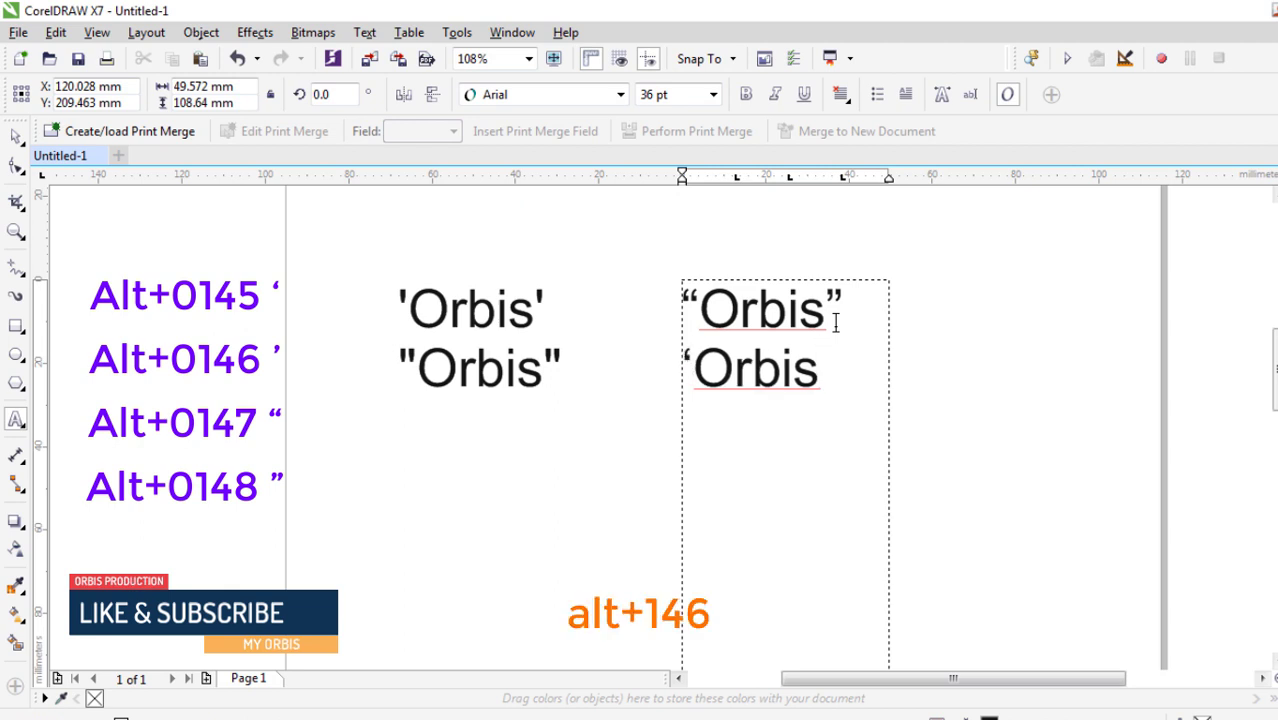
{"action": "type", "text": "’"}
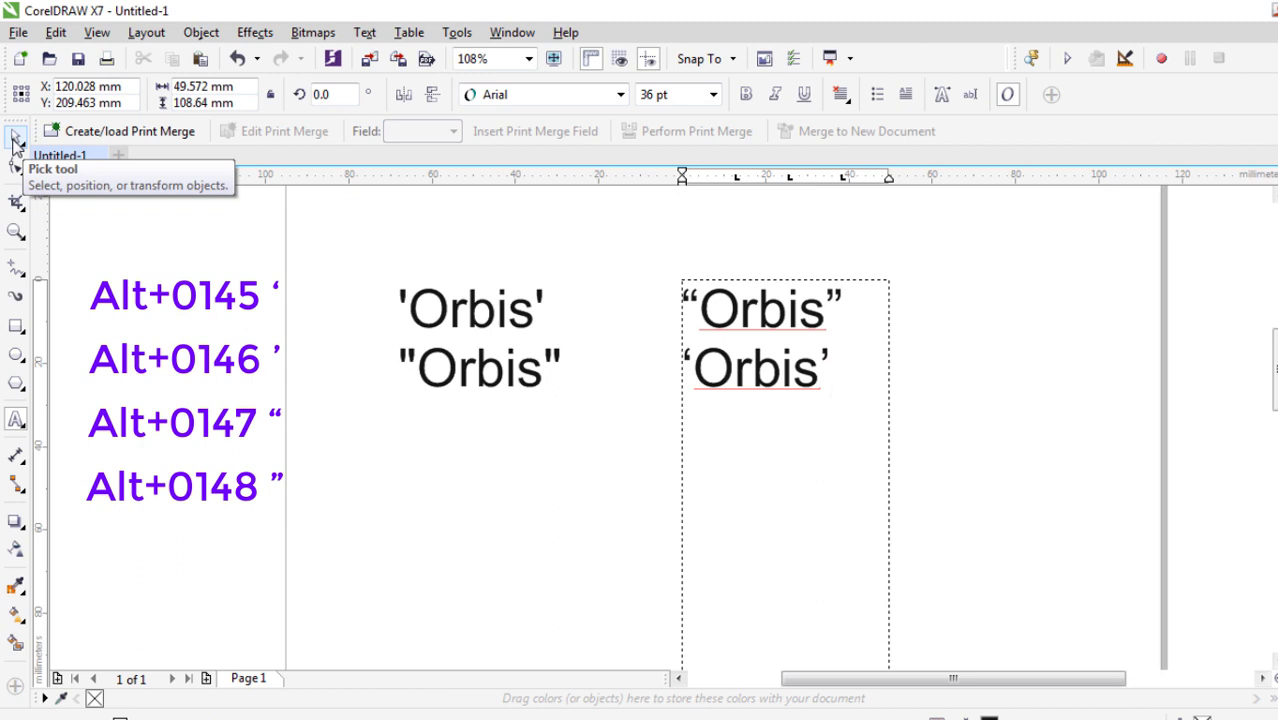
{"action": "left_click", "coordinate": [21, 170]}
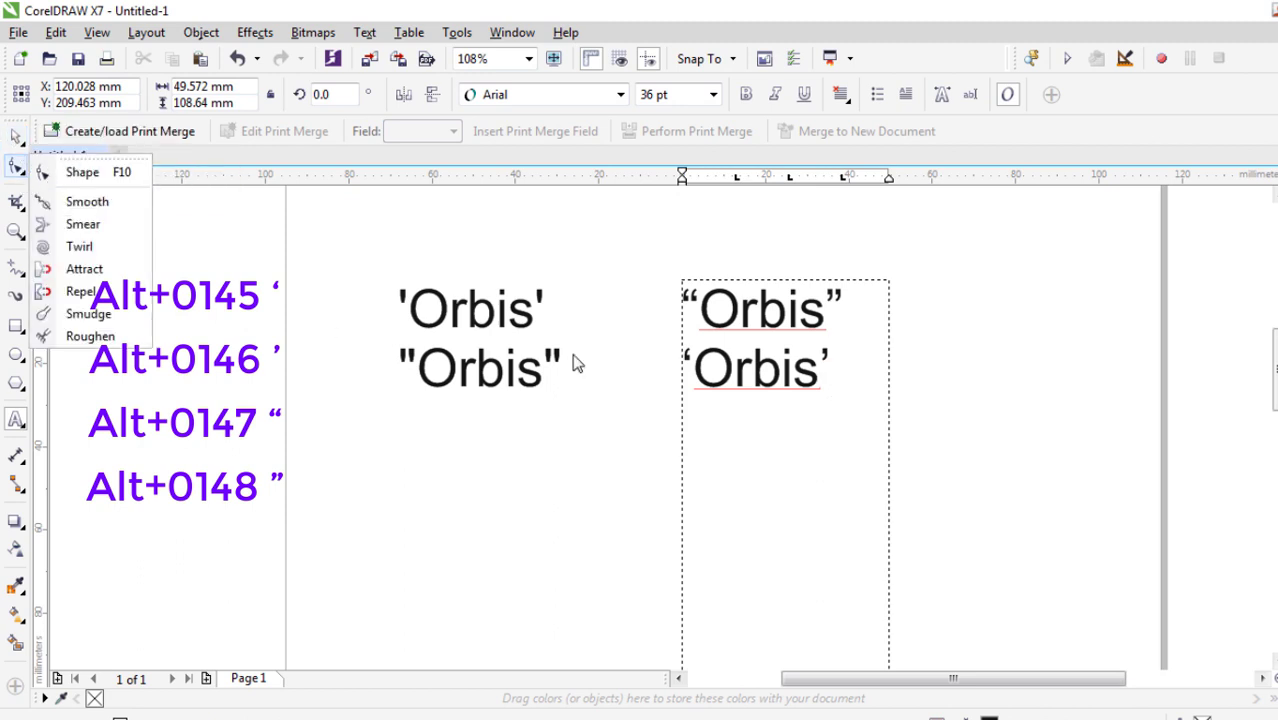
{"action": "left_click", "coordinate": [20, 141]}
{"action": "left_click", "coordinate": [127, 262]}
{"action": "left_click", "coordinate": [867, 388]}
{"action": "left_click", "coordinate": [978, 406]}
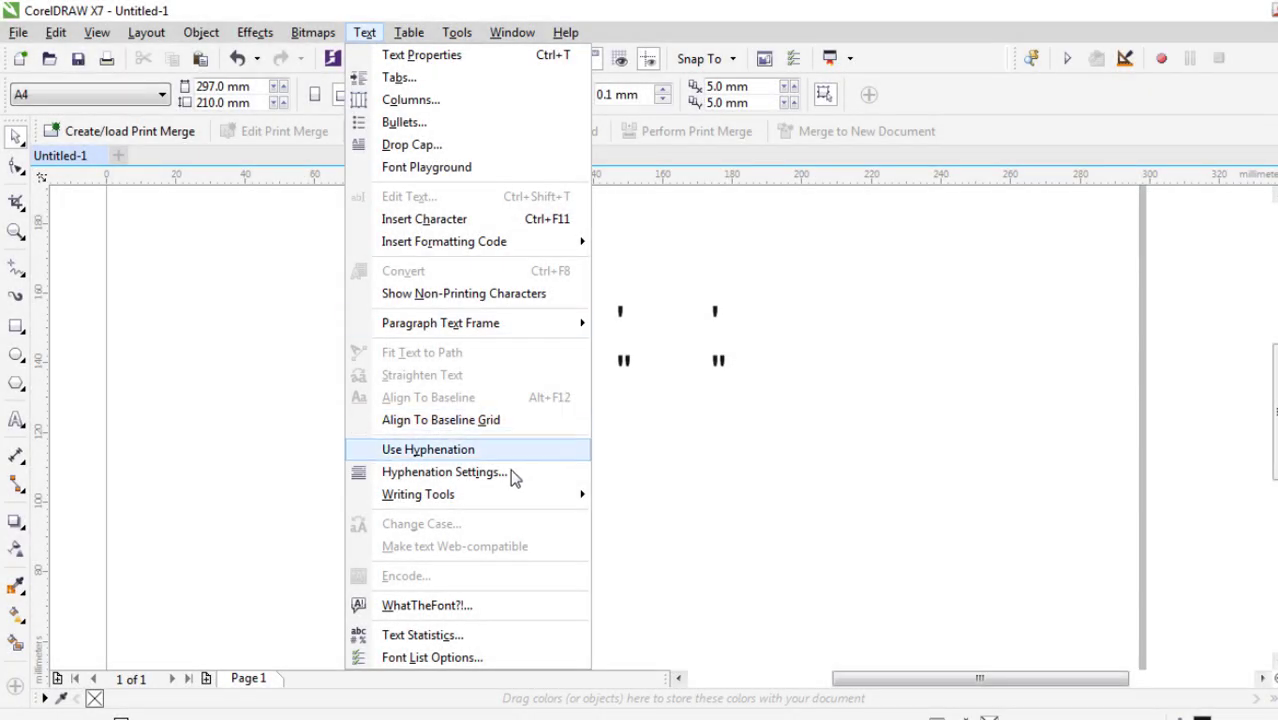
- Enable changing straight quotes to typographic quotes and using straight quotation marks after numbers in the QuickCorrect options
{"action": "mouse_move", "coordinate": [578, 496]}
{"action": "left_click", "coordinate": [716, 560]}
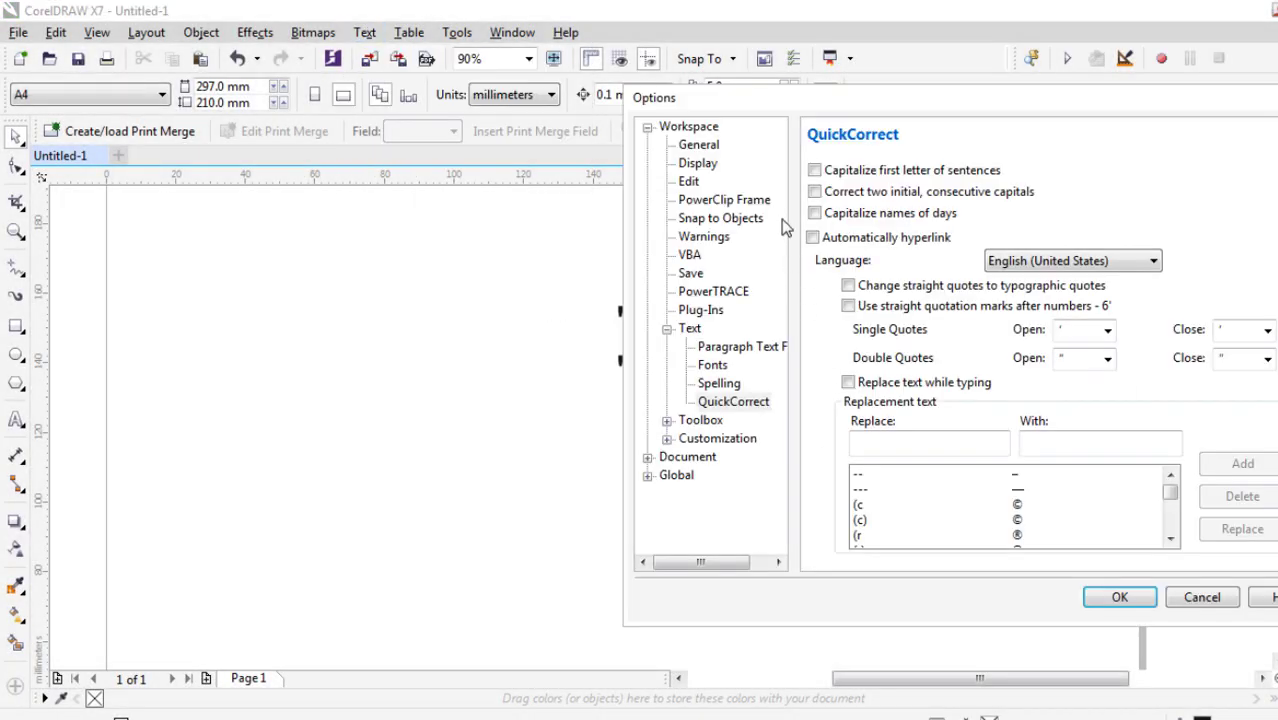
{"action": "left_click_drag", "start_coordinate": [831, 107], "coordinate": [966, 136]}
{"action": "left_click", "coordinate": [987, 315]}
{"action": "left_click", "coordinate": [988, 336]}
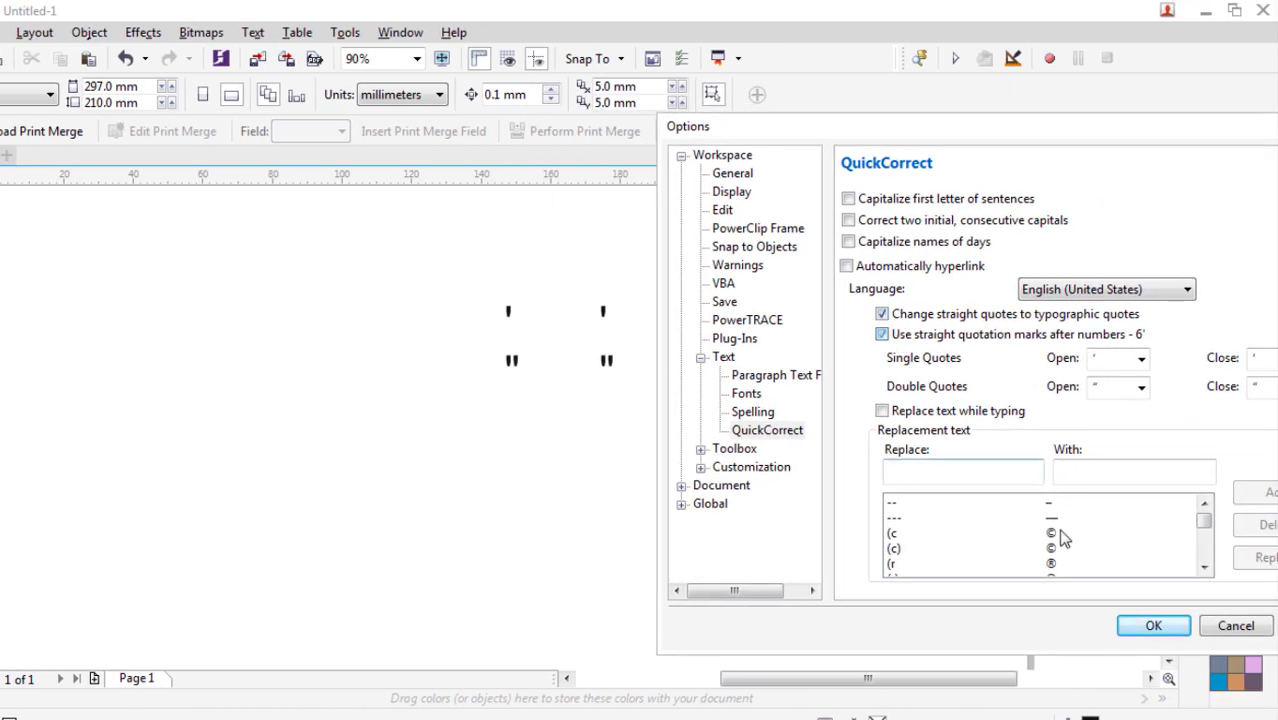
{"action": "left_click", "coordinate": [1154, 626]}
- Replace the straight single and double quotation marks in the second text frame with newly entered typographic ones
{"action": "double_click", "coordinate": [621, 348]}
{"action": "left_click_drag", "start_coordinate": [612, 314], "coordinate": [585, 314]}
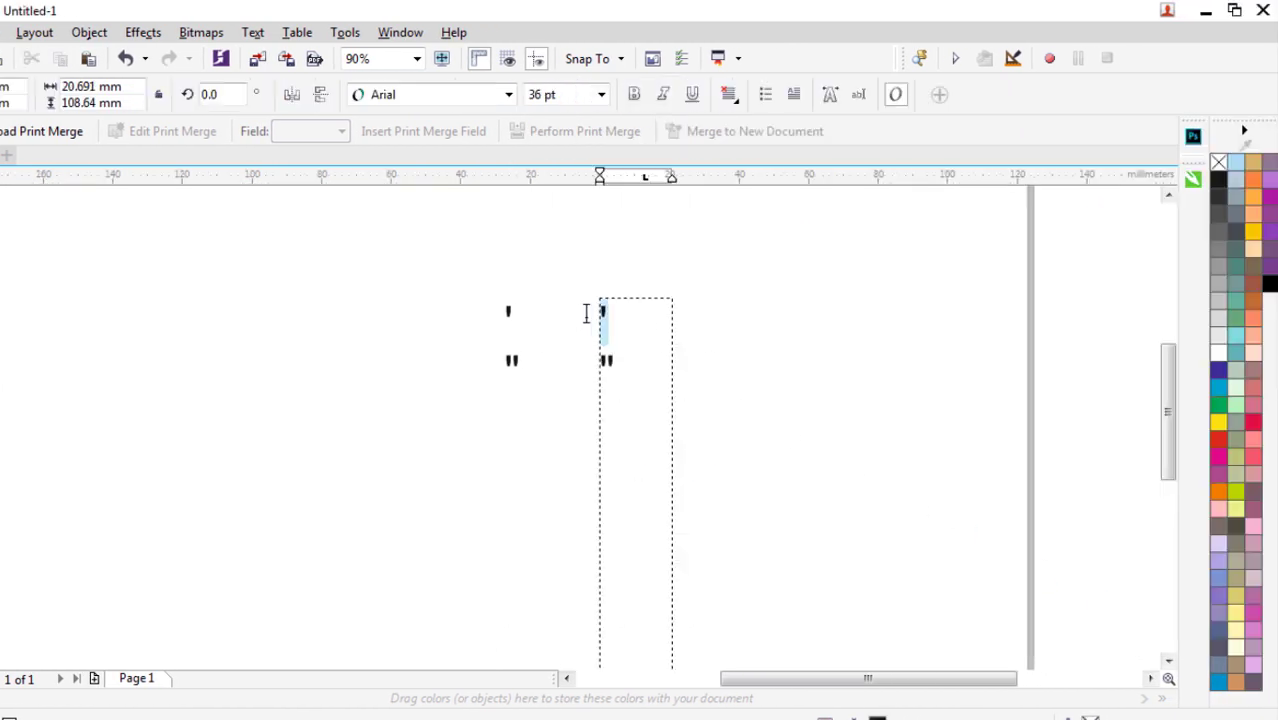
{"action": "key", "text": "Down"}
{"action": "key", "text": "shift+Right"}
{"action": "type", "text": "\""}
{"action": "key", "text": "Up"}
{"action": "key", "text": "shift+Left"}
{"action": "type", "text": "'"}
- Add the lines 6' and 6" below the typographic quotation marks in the second frame, and leave text editing with nothing selected
{"action": "key", "text": "Down"}
{"action": "key", "text": "Down"}
{"action": "type", "text": "6"}
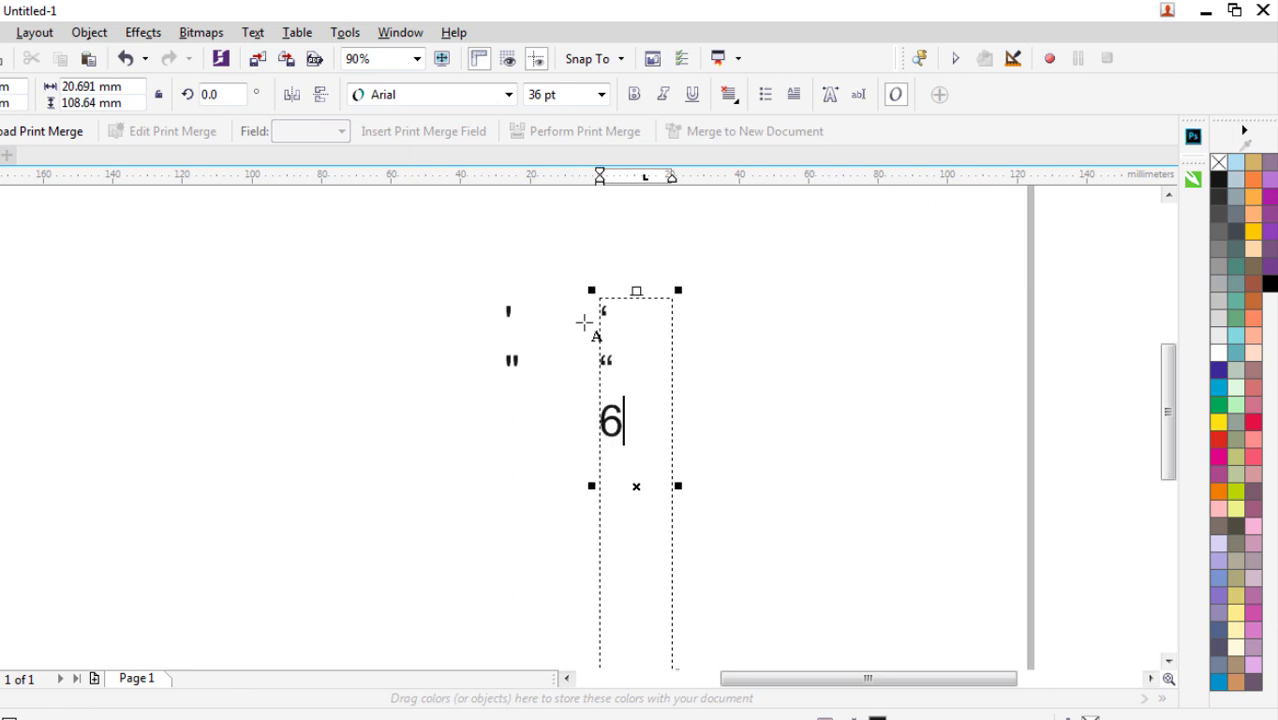
{"action": "type", "text": "'"}
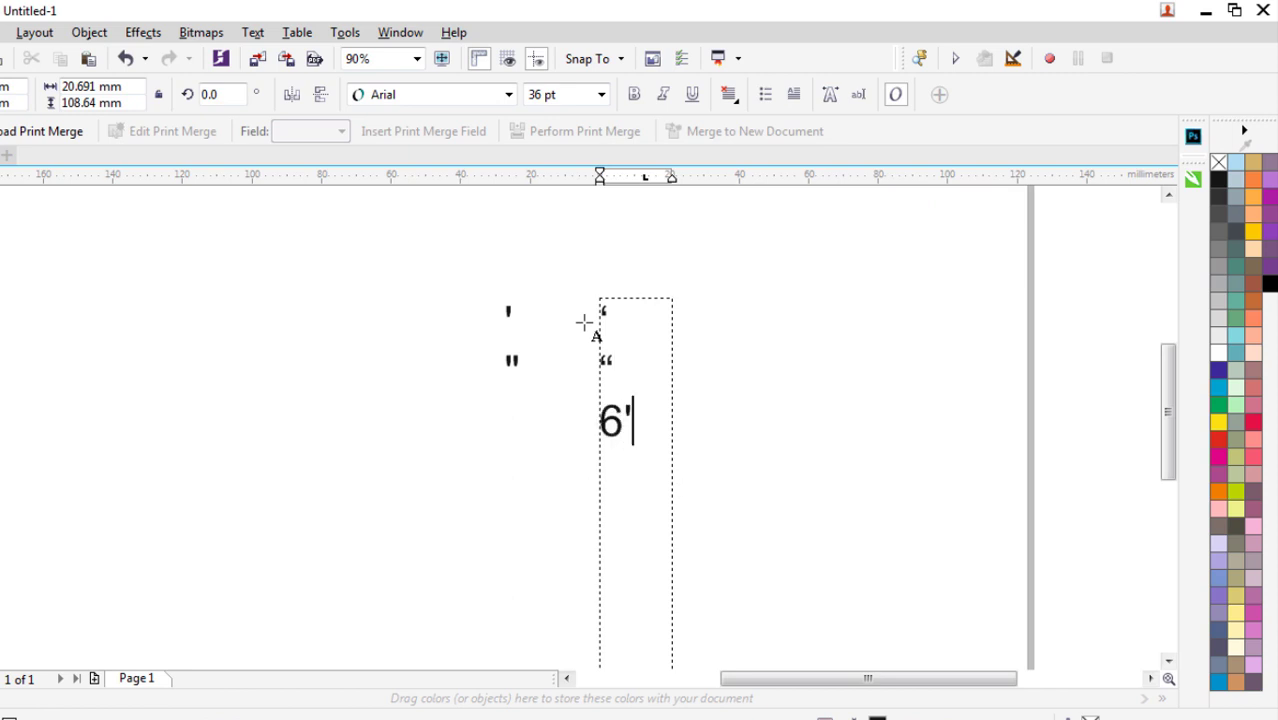
{"action": "key", "text": "Return"}
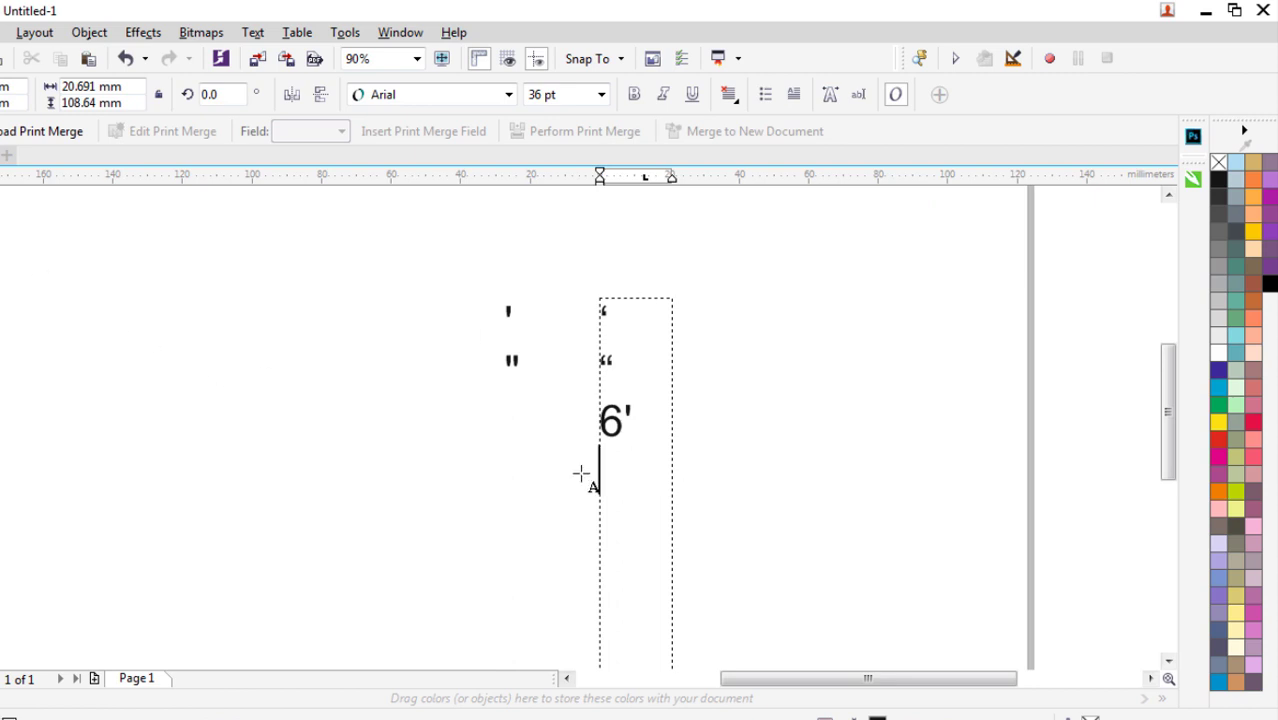
{"action": "type", "text": "6\""}
{"action": "key", "text": "ctrl+space"}
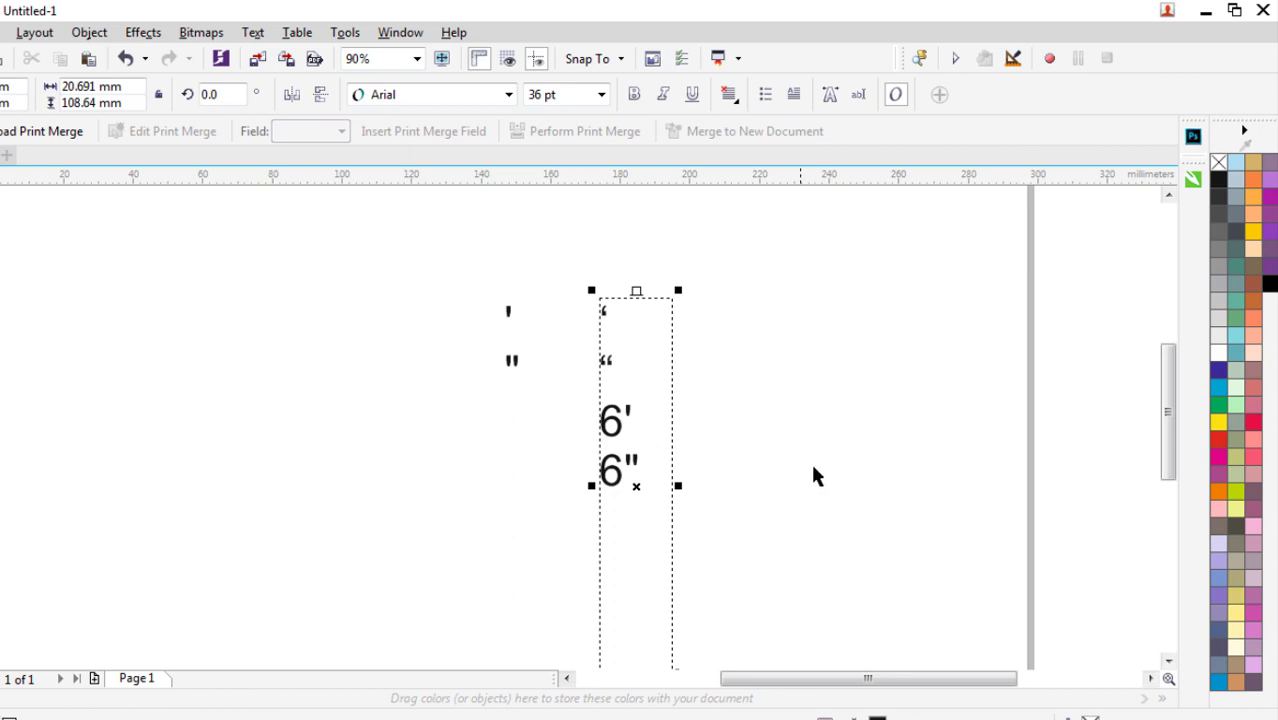
{"action": "left_click", "coordinate": [813, 476]}
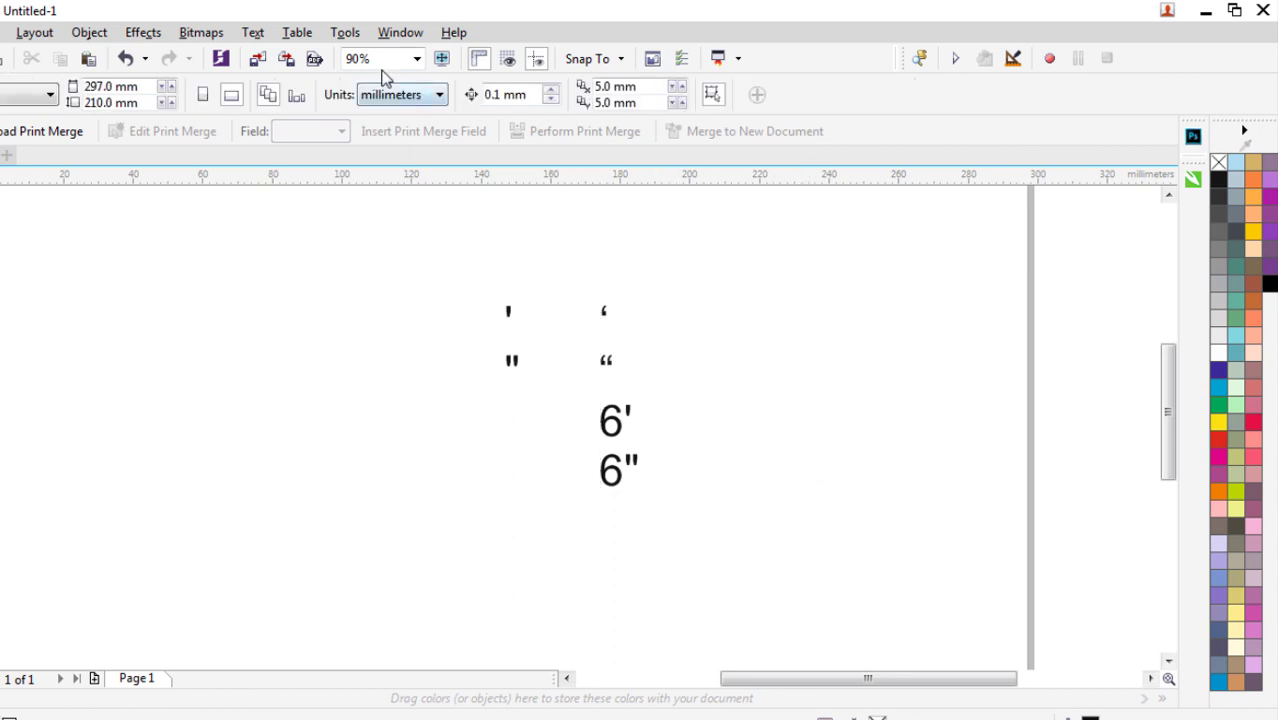
- Turn off both the typographic quotes option and the straight quotation marks after numbers option in QuickCorrect
{"action": "left_click", "coordinate": [256, 33]}
{"action": "mouse_move", "coordinate": [349, 500]}
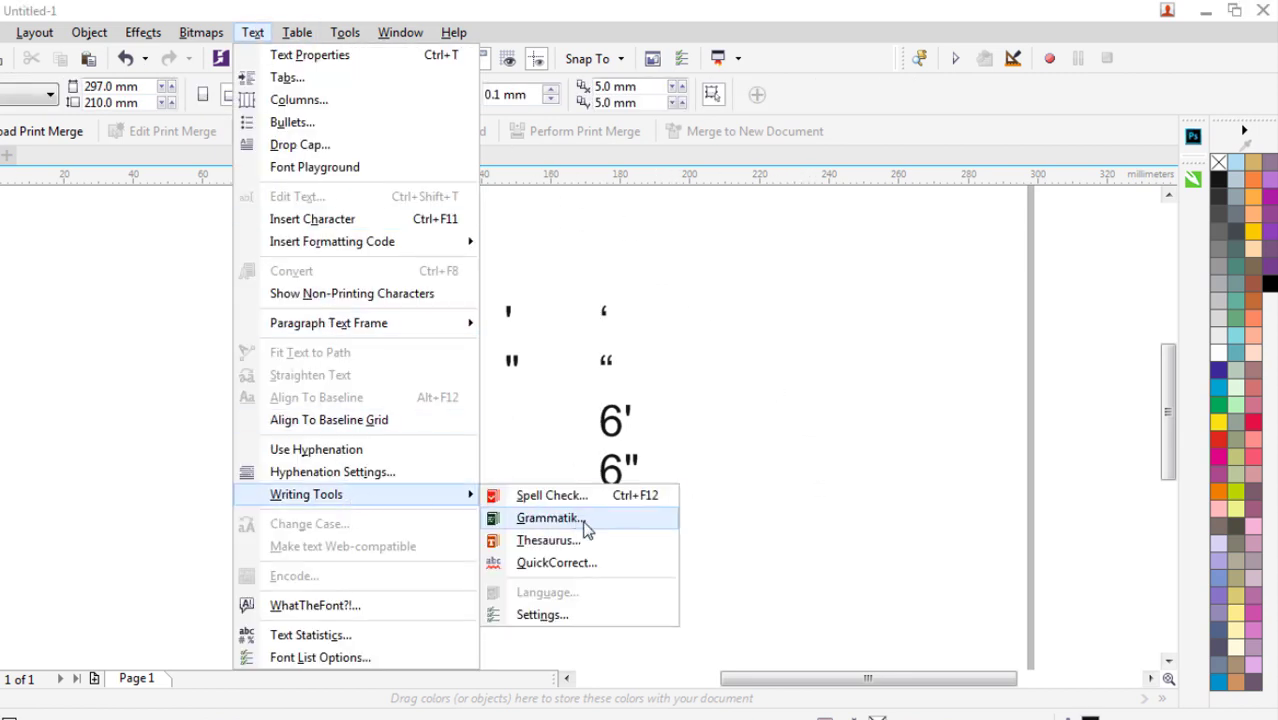
{"action": "left_click", "coordinate": [586, 565]}
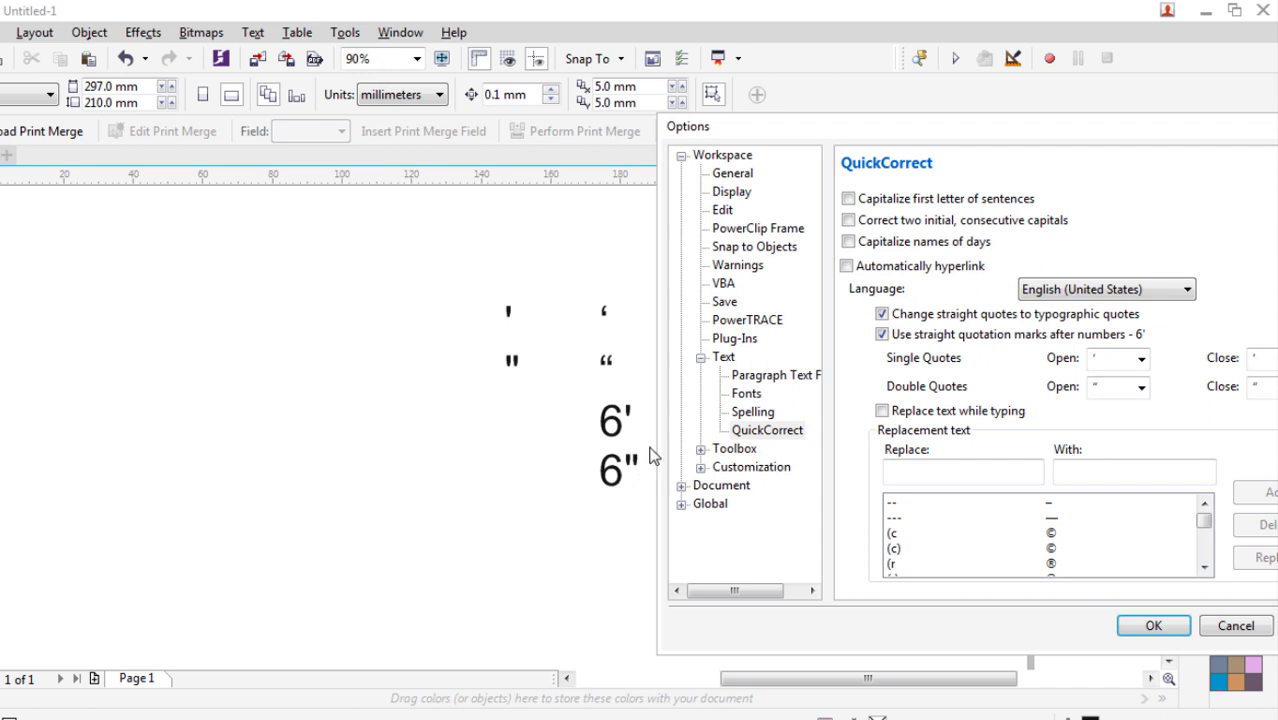
{"action": "left_click", "coordinate": [881, 334]}
{"action": "left_click", "coordinate": [881, 314]}
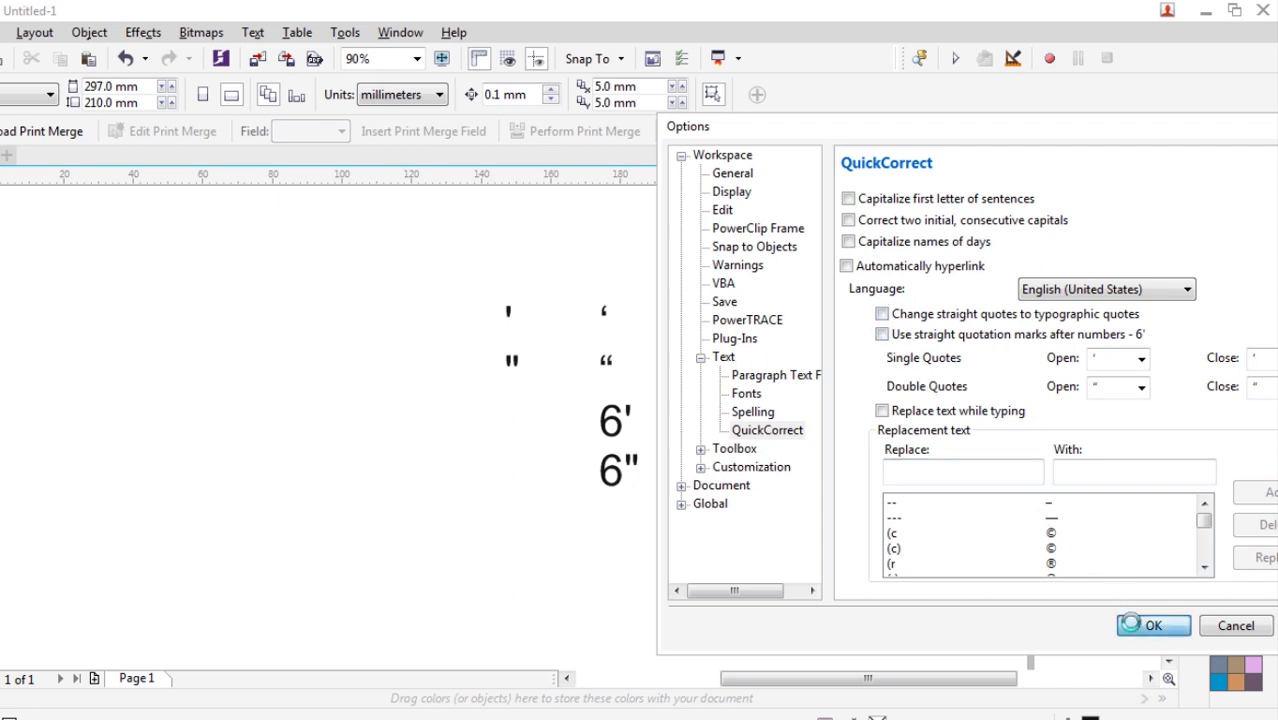
{"action": "left_click", "coordinate": [1153, 625]}
- Add the lines 6' and 6" below the straight quotation marks in the first text frame
{"action": "left_click", "coordinate": [523, 415]}
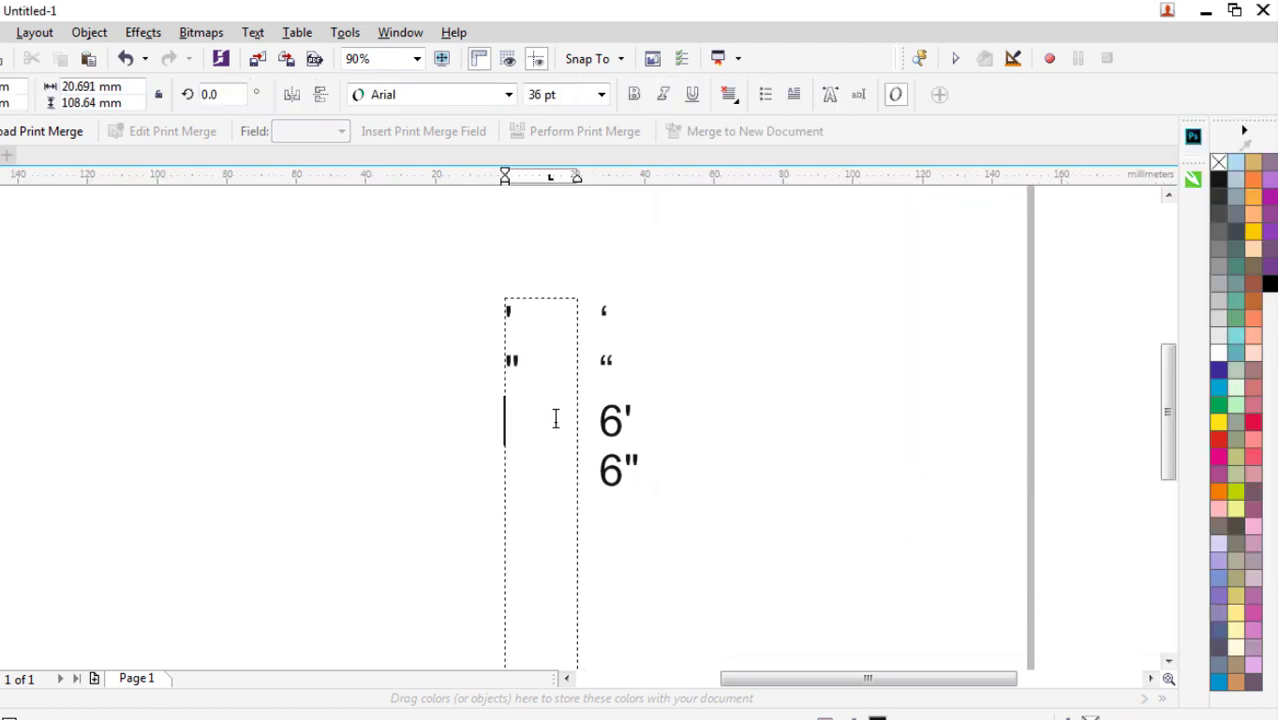
{"action": "type", "text": "6'"}
{"action": "key", "text": "Return"}
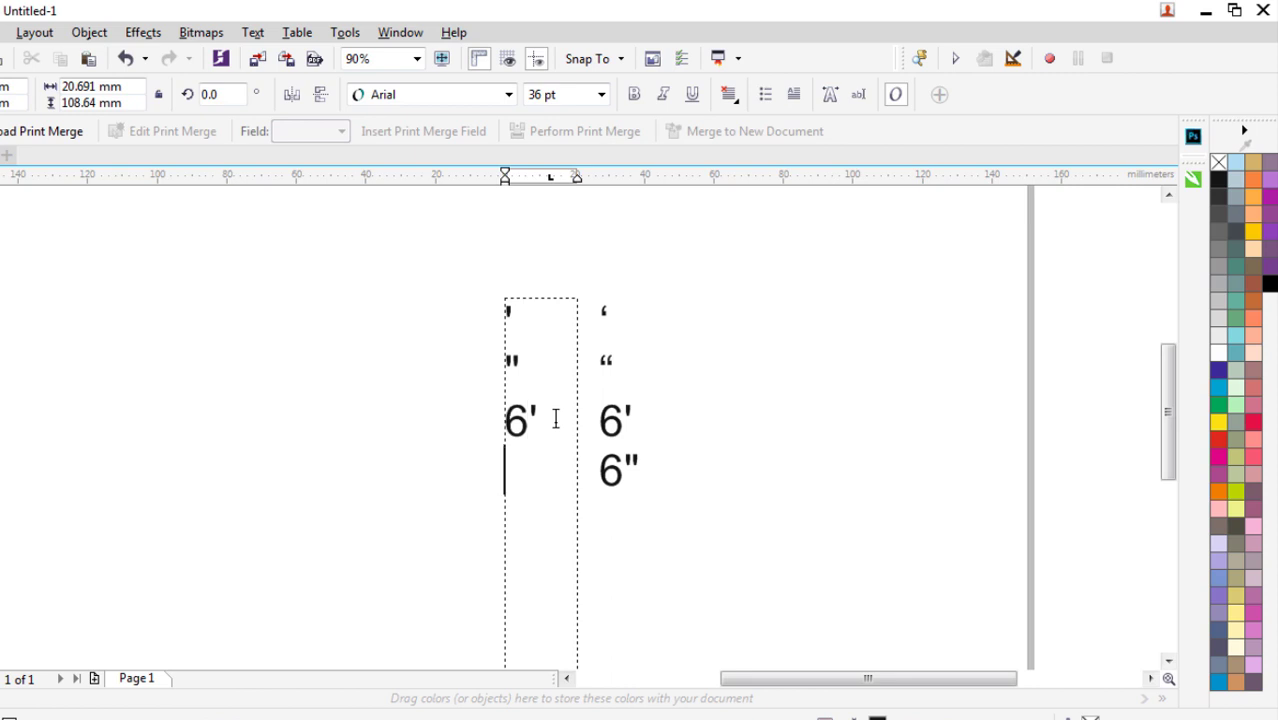
{"action": "type", "text": "6\""}
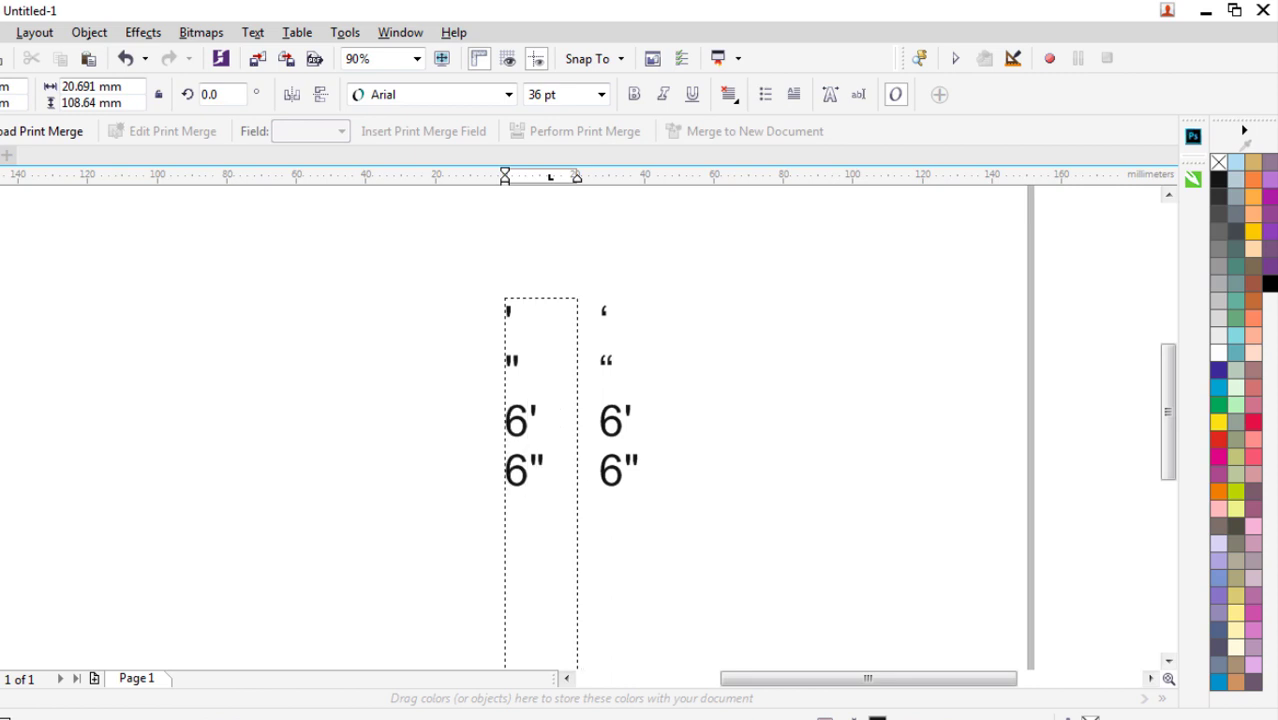
- Leave text editing and move the straight-quote and typographic-quote text frames apart from each other
{"action": "left_click", "coordinate": [76, 300]}
{"action": "left_click_drag", "start_coordinate": [456, 395], "coordinate": [737, 529]}
{"action": "left_click_drag", "start_coordinate": [624, 442], "coordinate": [648, 414]}
{"action": "left_click", "coordinate": [428, 421]}
{"action": "left_click", "coordinate": [337, 422]}
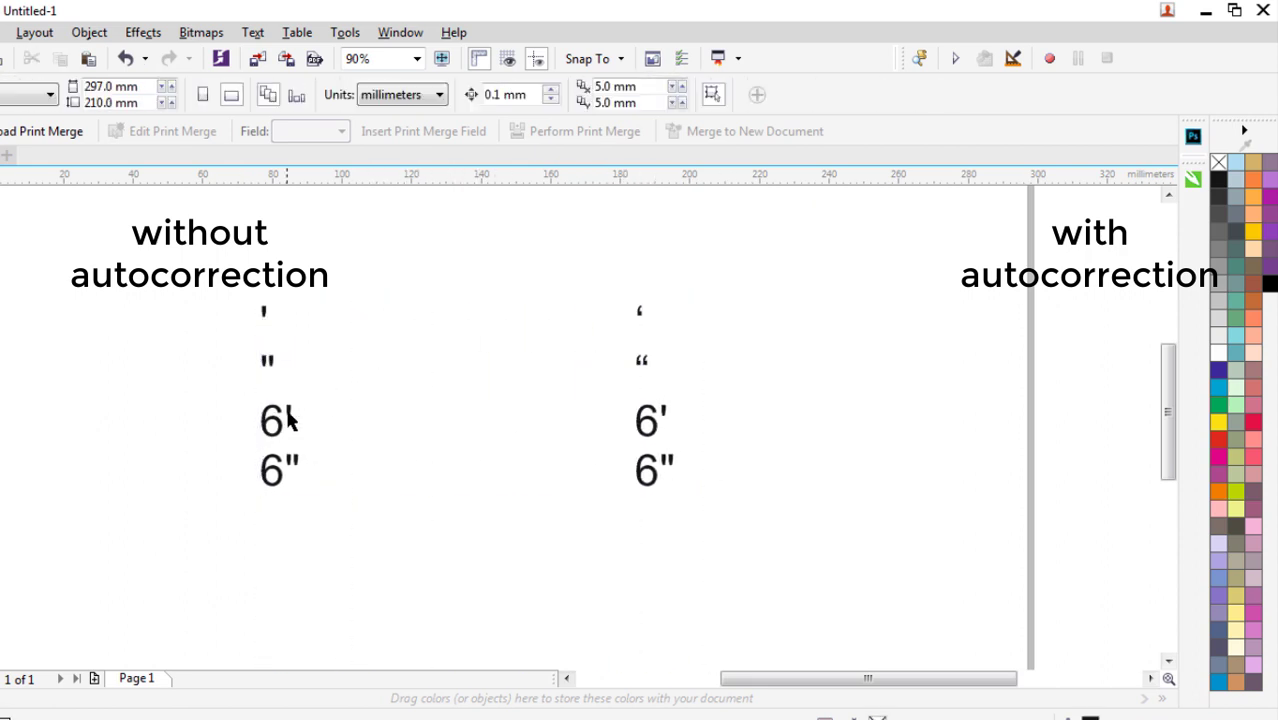
- Duplicate the straight-quote text frame beside the original and set the copy's font to Kruti Dev 010
{"action": "left_click", "coordinate": [288, 414]}
{"action": "left_click_drag", "start_coordinate": [277, 385], "coordinate": [388, 397]}
{"action": "right_click", "coordinate": [388, 397]}
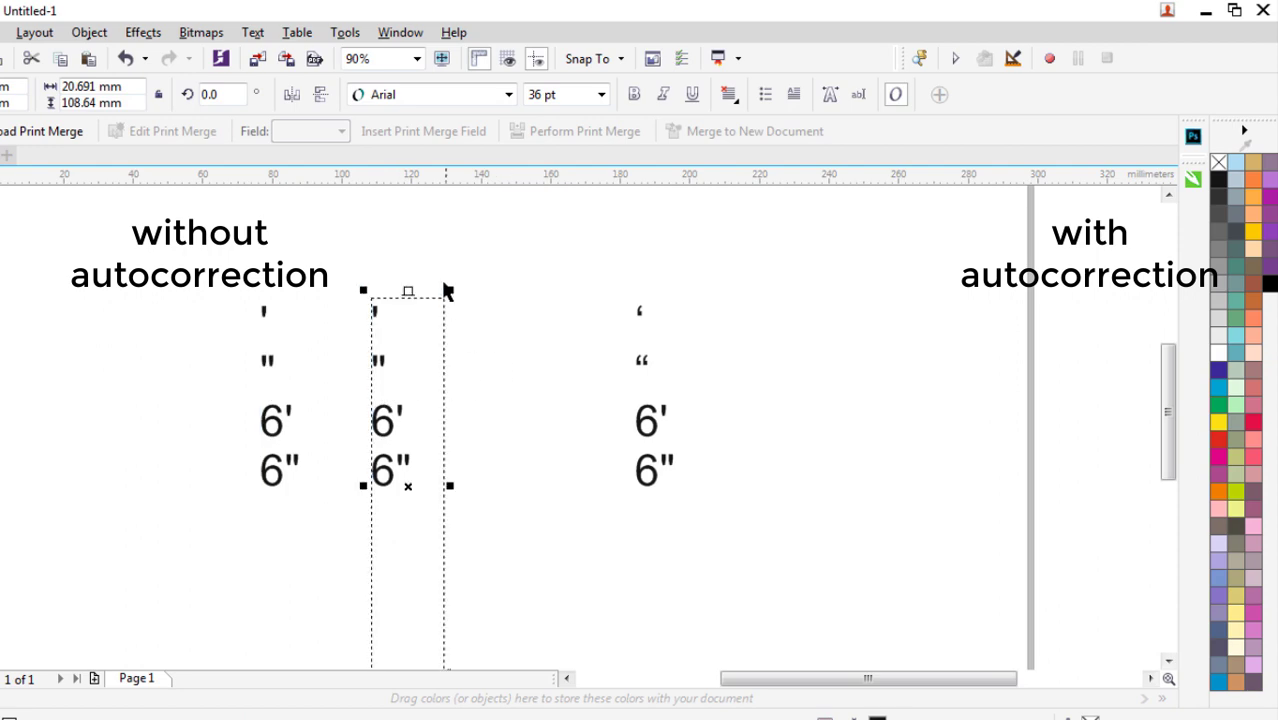
{"action": "left_click", "coordinate": [398, 94]}
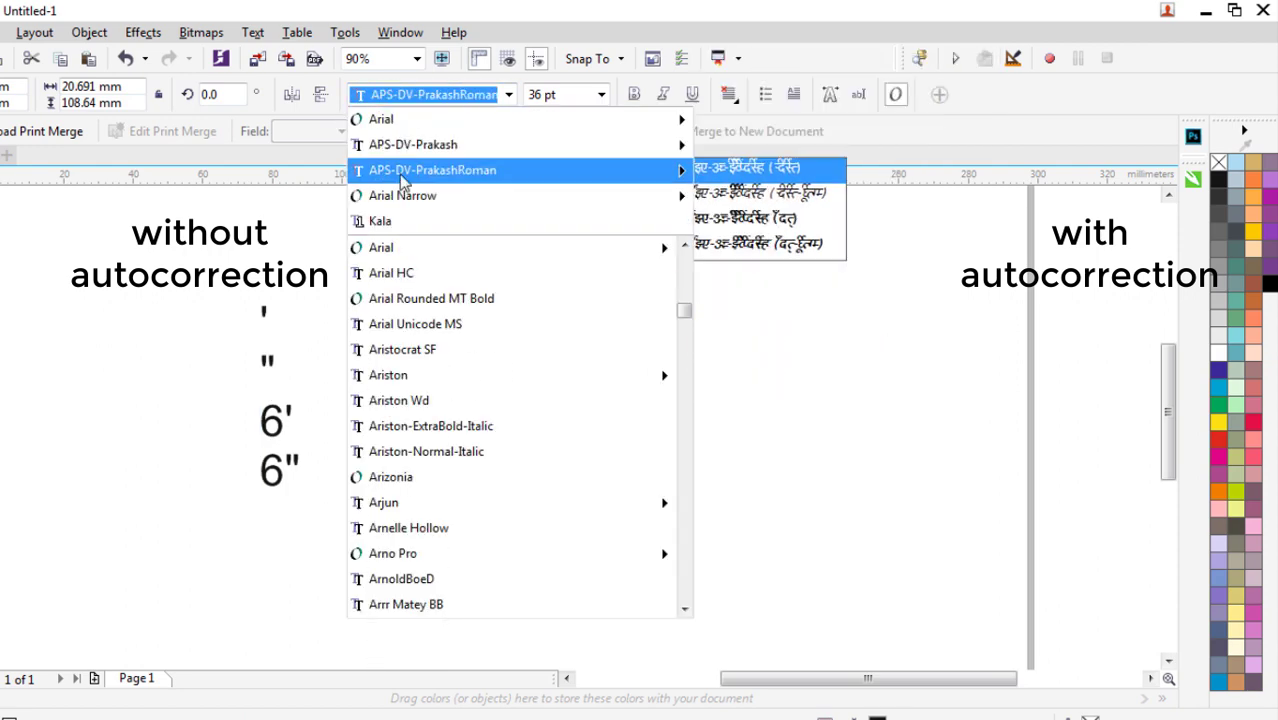
{"action": "mouse_move", "coordinate": [403, 198]}
{"action": "type", "text": "Kruti Dev 010"}
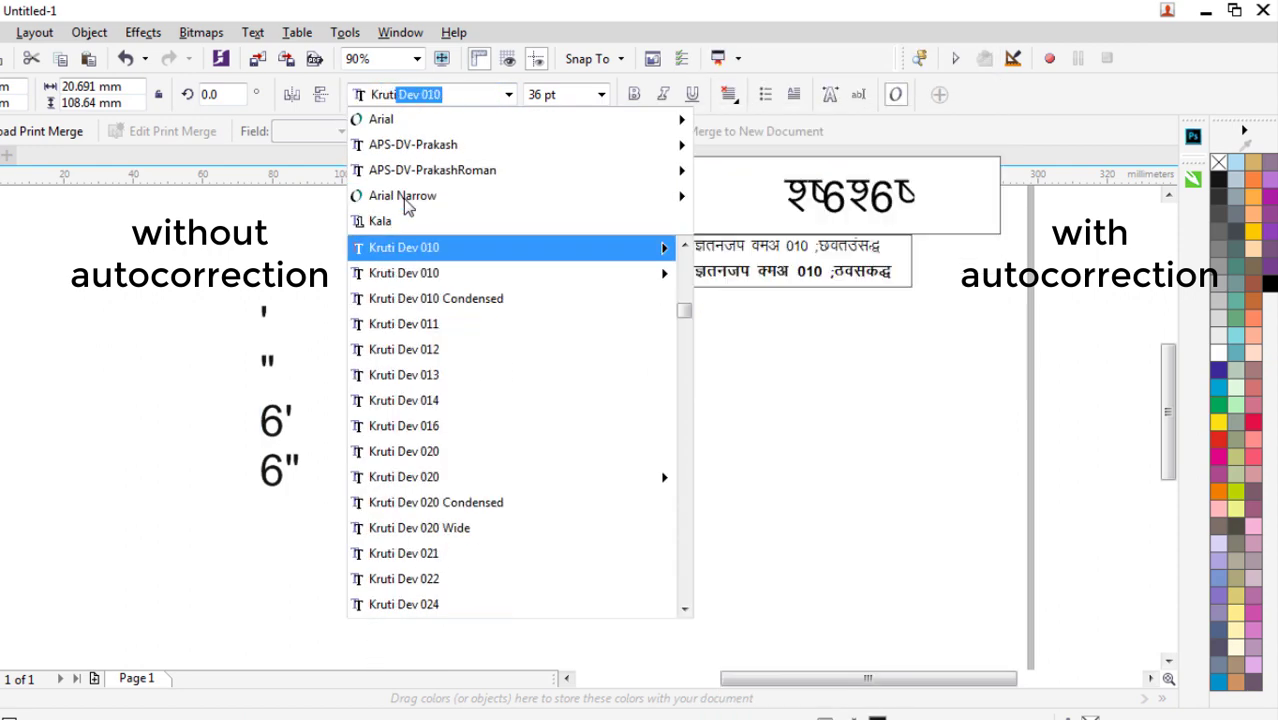
{"action": "key", "text": "Return"}
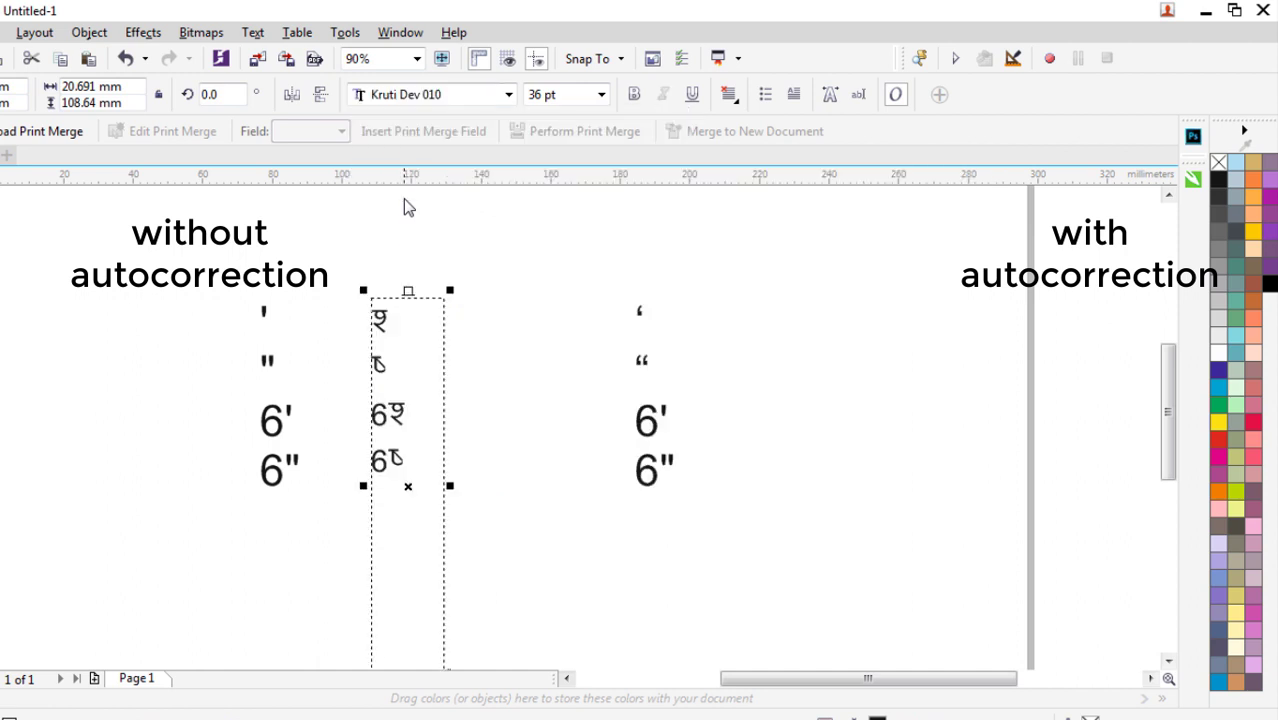
{"action": "left_click", "coordinate": [632, 518]}
{"action": "key", "text": "ctrl+r"}
{"action": "left_click", "coordinate": [582, 379]}
{"action": "key", "text": "ctrl+z"}
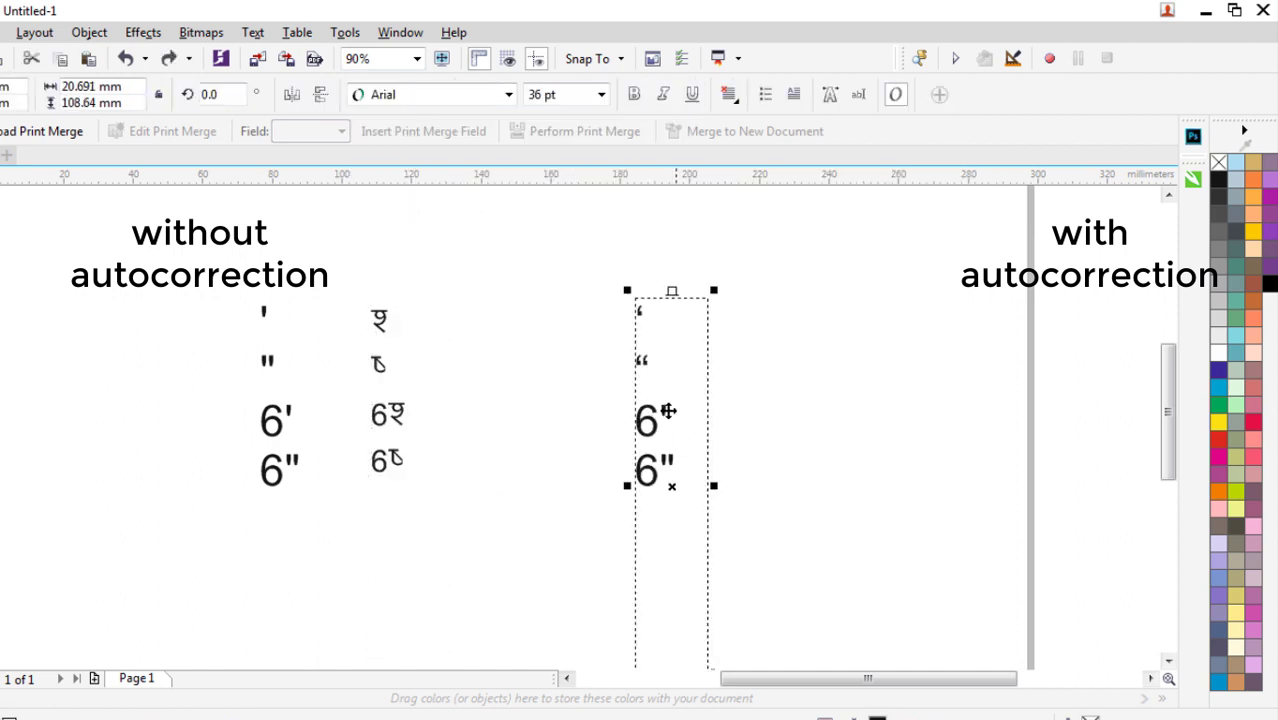
- Duplicate the typographic-quote text frame beside the original and set the copy's font to Kruti Dev 010
{"action": "left_click_drag", "start_coordinate": [668, 410], "coordinate": [782, 410]}
{"action": "left_click", "coordinate": [390, 97]}
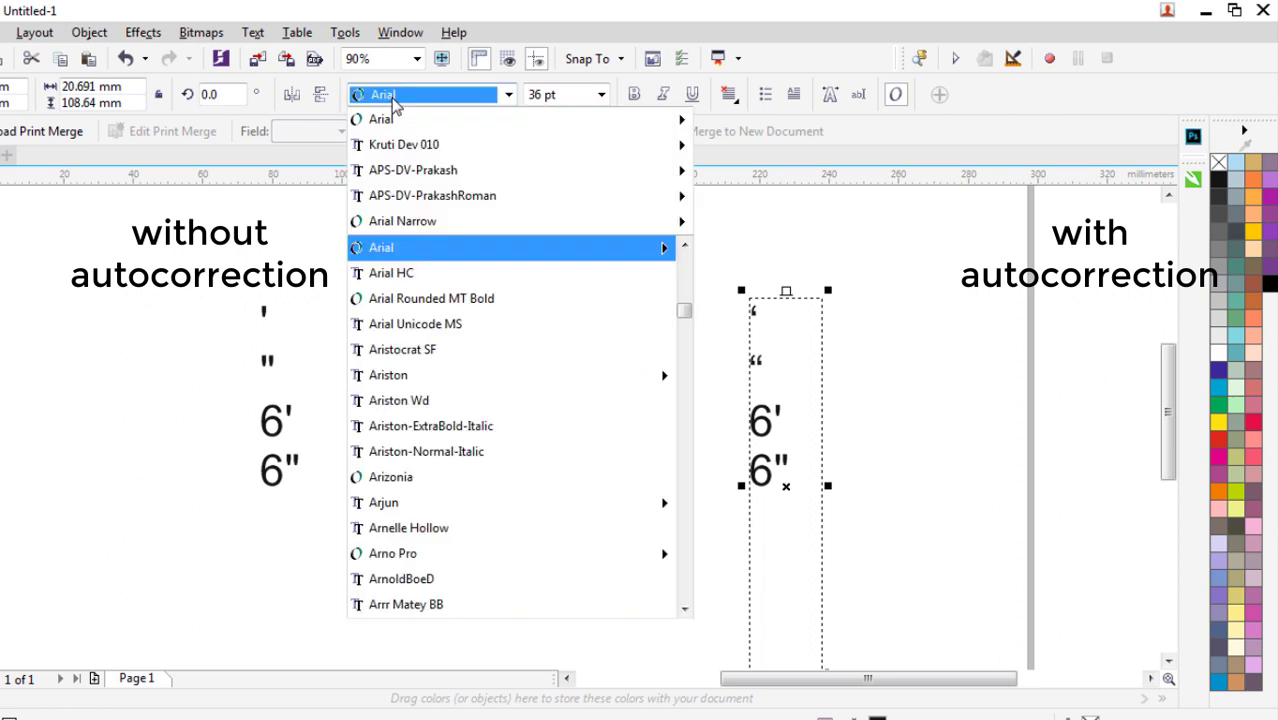
{"action": "left_click", "coordinate": [403, 144]}
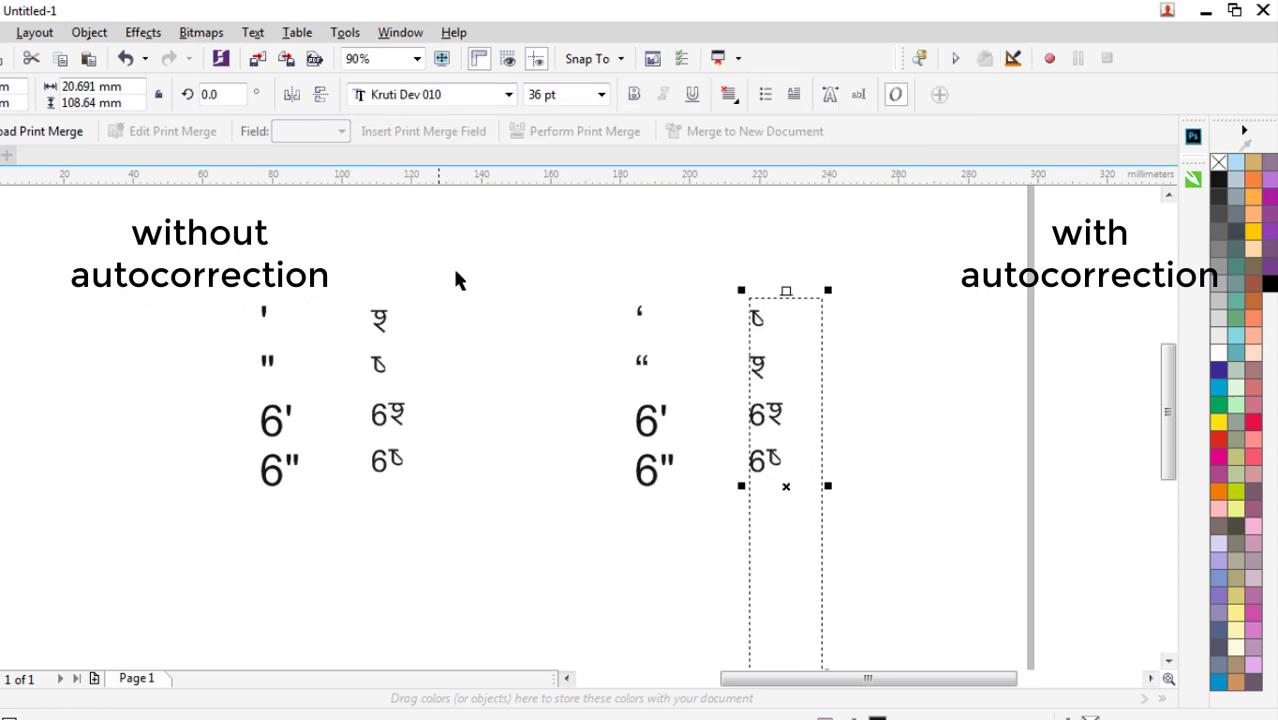
- Move the typographic-side Kruti Dev 010 copy to the inner side of its original frame, facing the straight-quote group
{"action": "left_click", "coordinate": [651, 440], "text": "shift"}
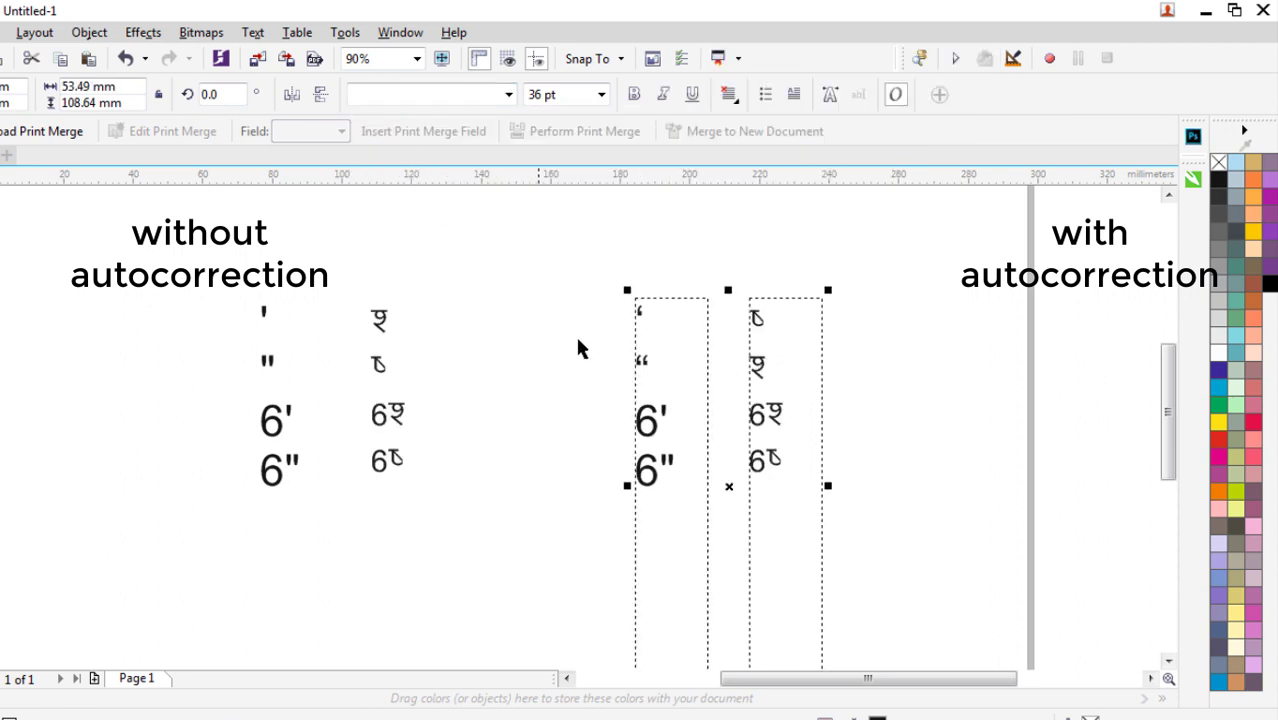
{"action": "left_click", "coordinate": [400, 365]}
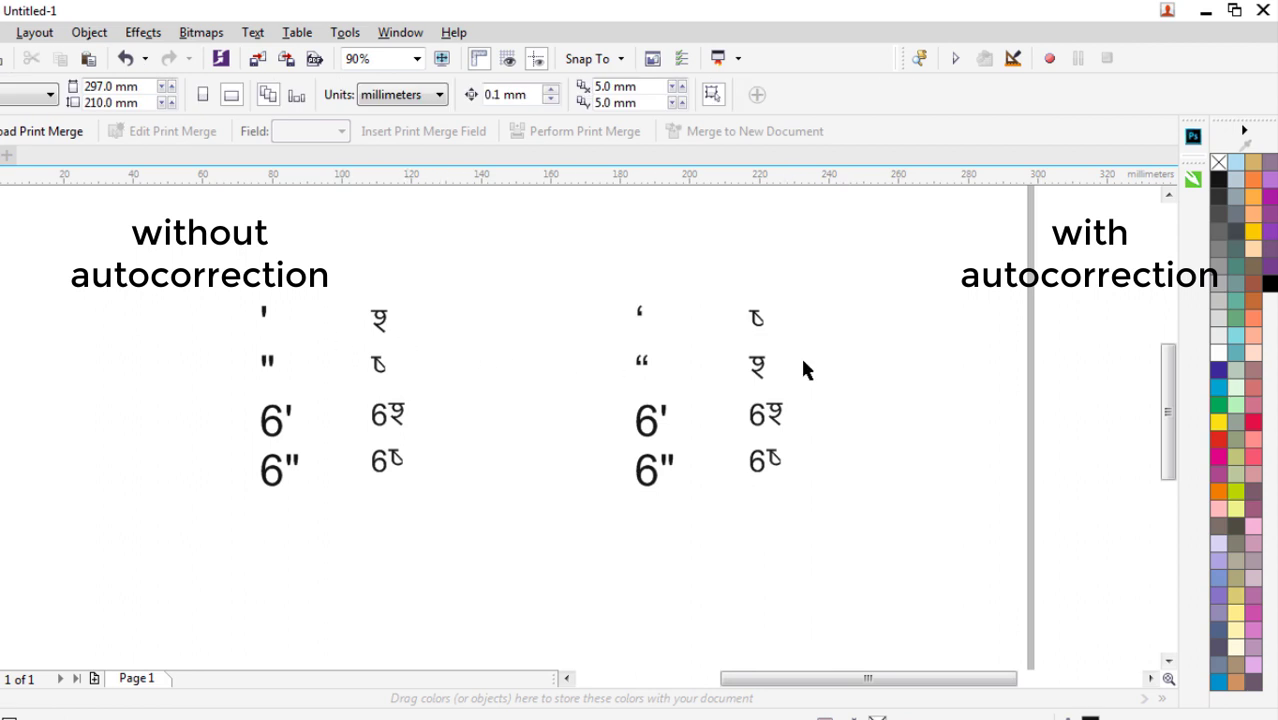
{"action": "left_click_drag", "start_coordinate": [782, 393], "coordinate": [573, 377]}
{"action": "left_click", "coordinate": [477, 303]}
- Draw a vertical divider line about 90 mm long between the straight-quote and typographic-quote groups
{"action": "scroll", "coordinate": [477, 303], "scroll_direction": "down", "scroll_amount": 1}
{"action": "key", "text": "F5"}
{"action": "left_click", "coordinate": [467, 297]}
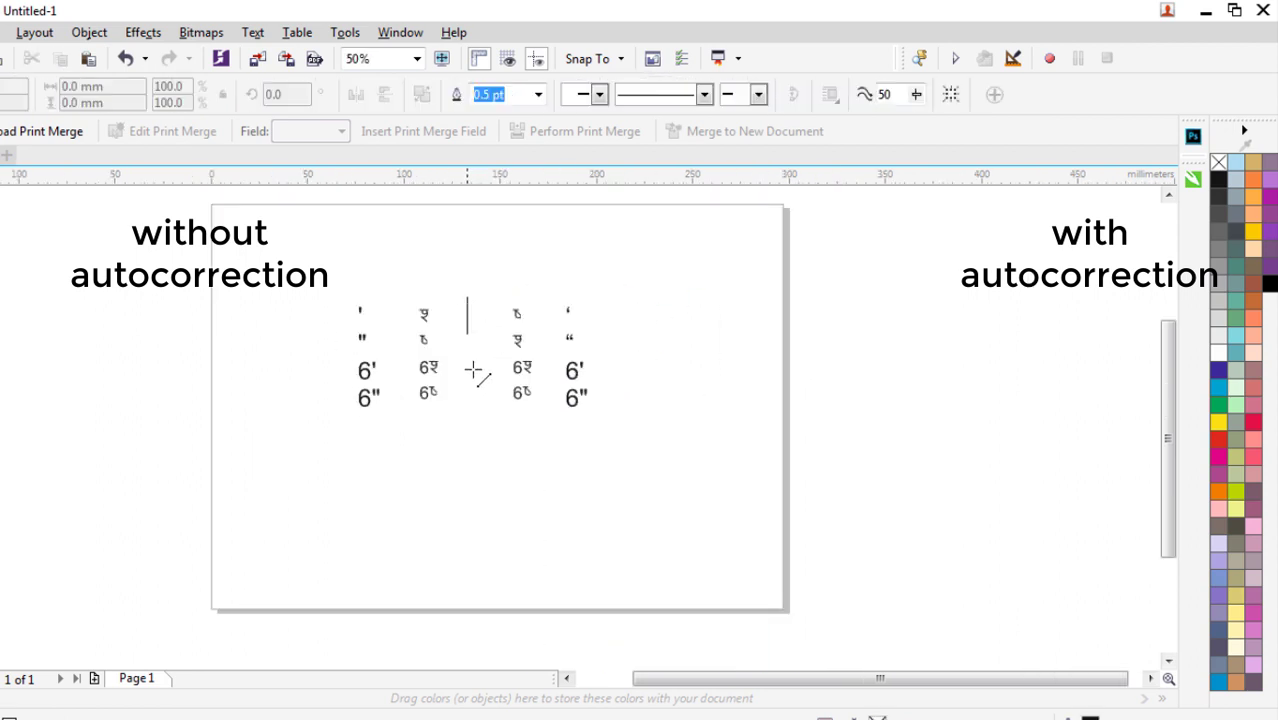
{"action": "left_click", "coordinate": [481, 472], "text": "ctrl"}
- Duplicate the Kruti Dev 010 frame in the straight-quote group and set the copy's font to A-SuperHindi-10
{"action": "key", "text": "F2"}
{"action": "left_click_drag", "start_coordinate": [330, 290], "coordinate": [633, 434]}
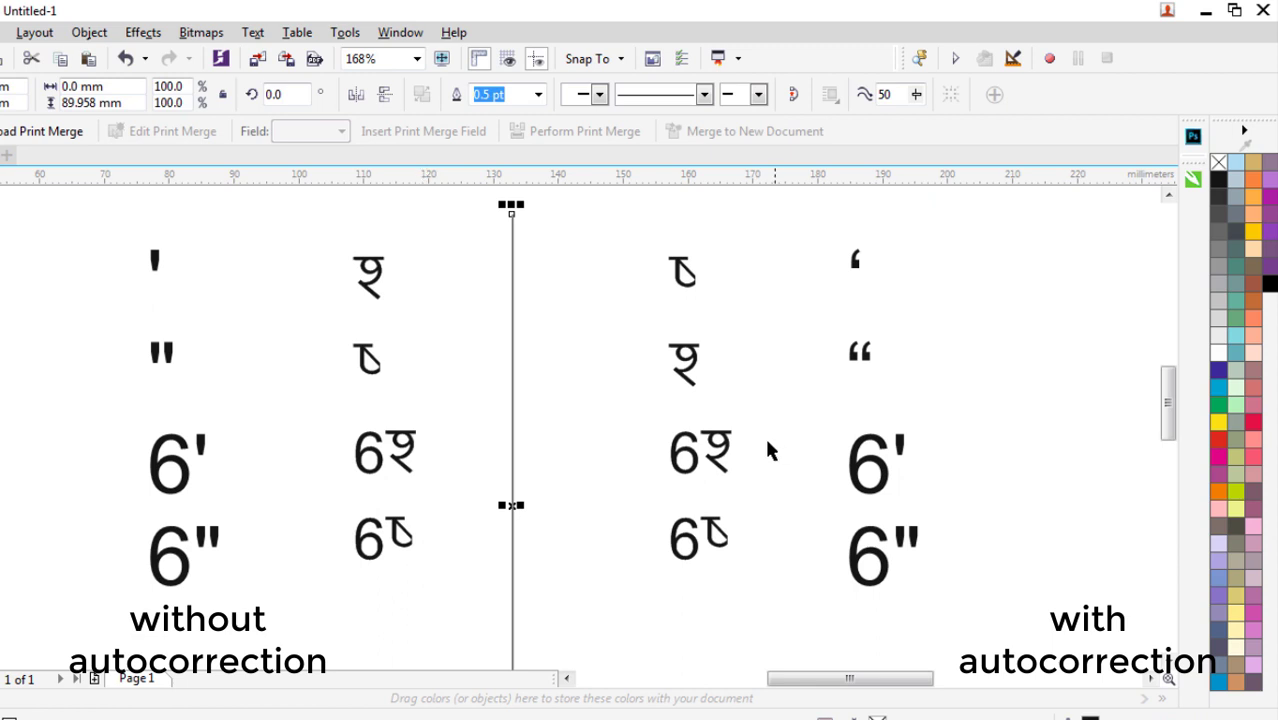
{"action": "scroll", "coordinate": [520, 350], "scroll_direction": "down", "scroll_amount": 2}
{"action": "key", "text": "F2"}
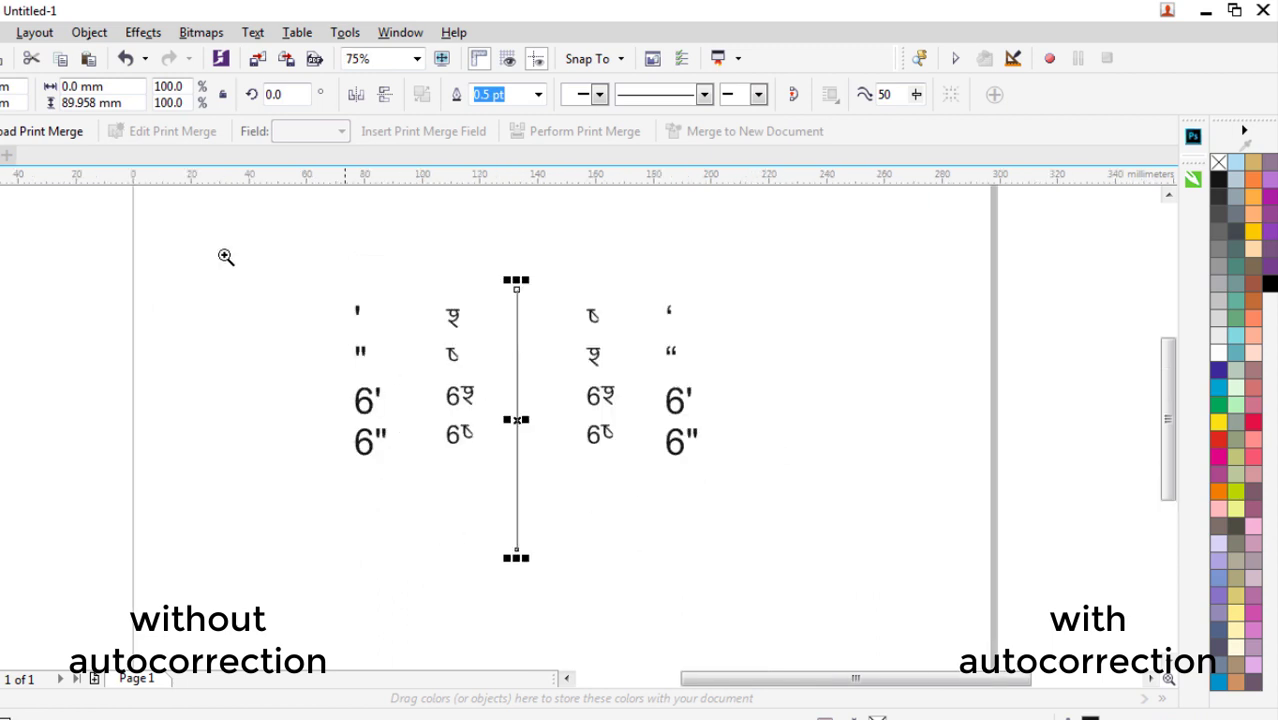
{"action": "left_click_drag", "start_coordinate": [215, 247], "coordinate": [822, 539]}
{"action": "left_click", "coordinate": [916, 430]}
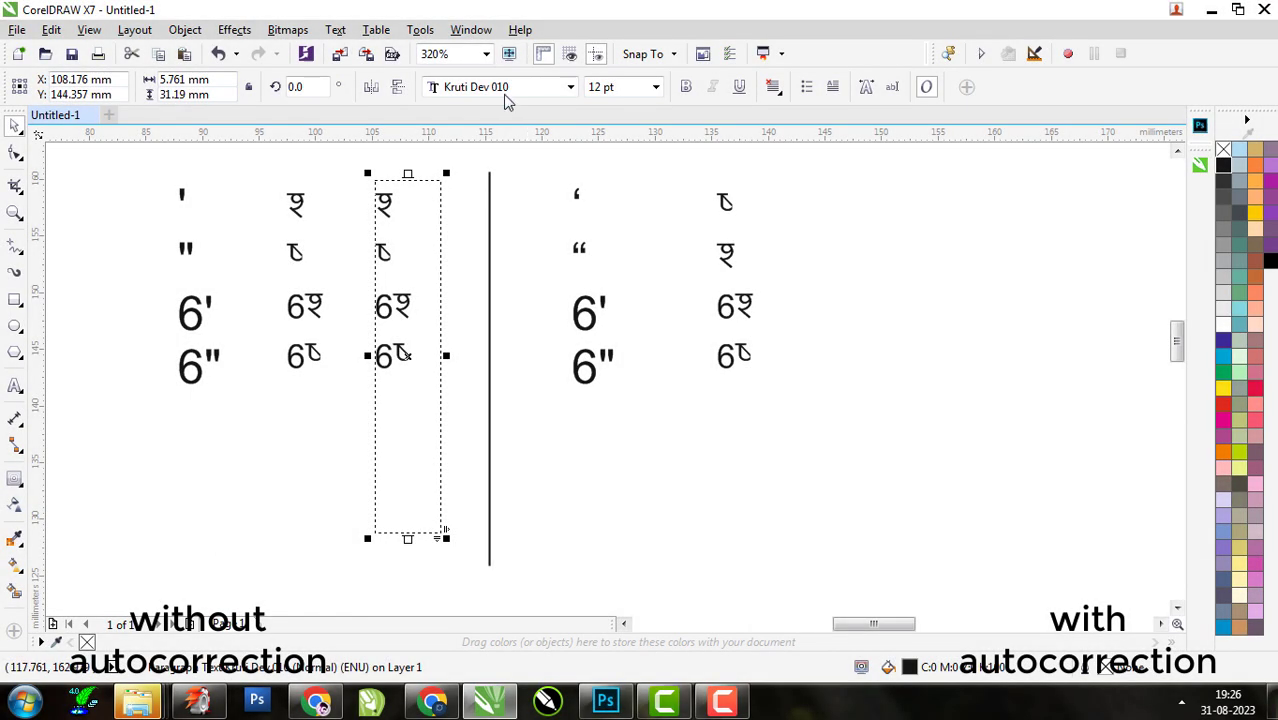
{"action": "left_click", "coordinate": [505, 90]}
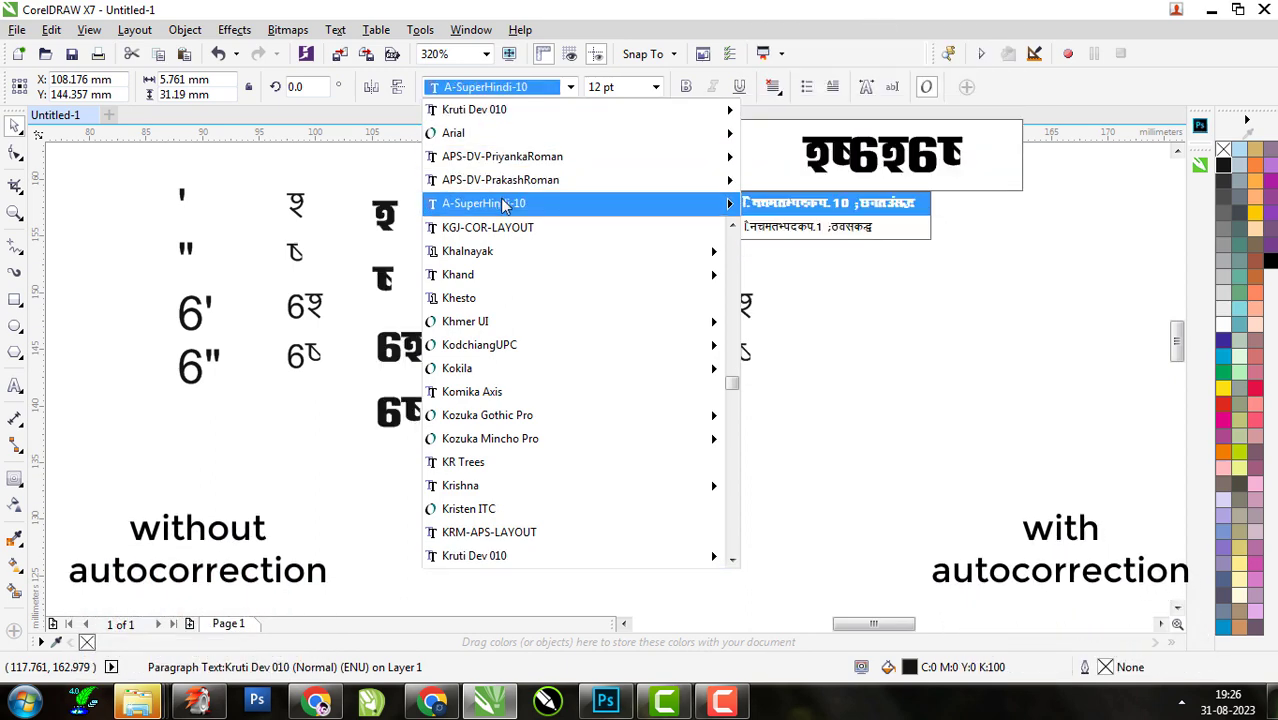
{"action": "left_click", "coordinate": [503, 205]}
- Duplicate the Kruti Dev 010 frame in the typographic-quote group and set the copy's font to A-SuperHindi-10
{"action": "left_click", "coordinate": [757, 259]}
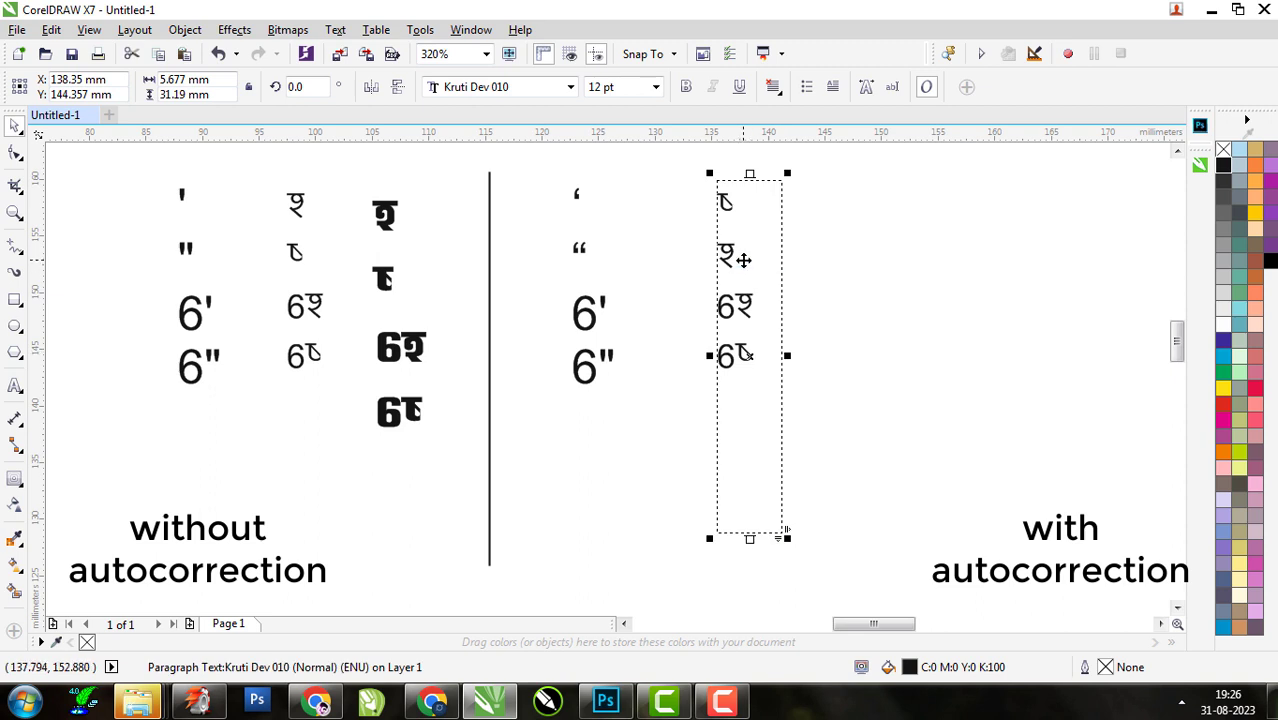
{"action": "left_click_drag", "start_coordinate": [748, 257], "coordinate": [850, 275]}
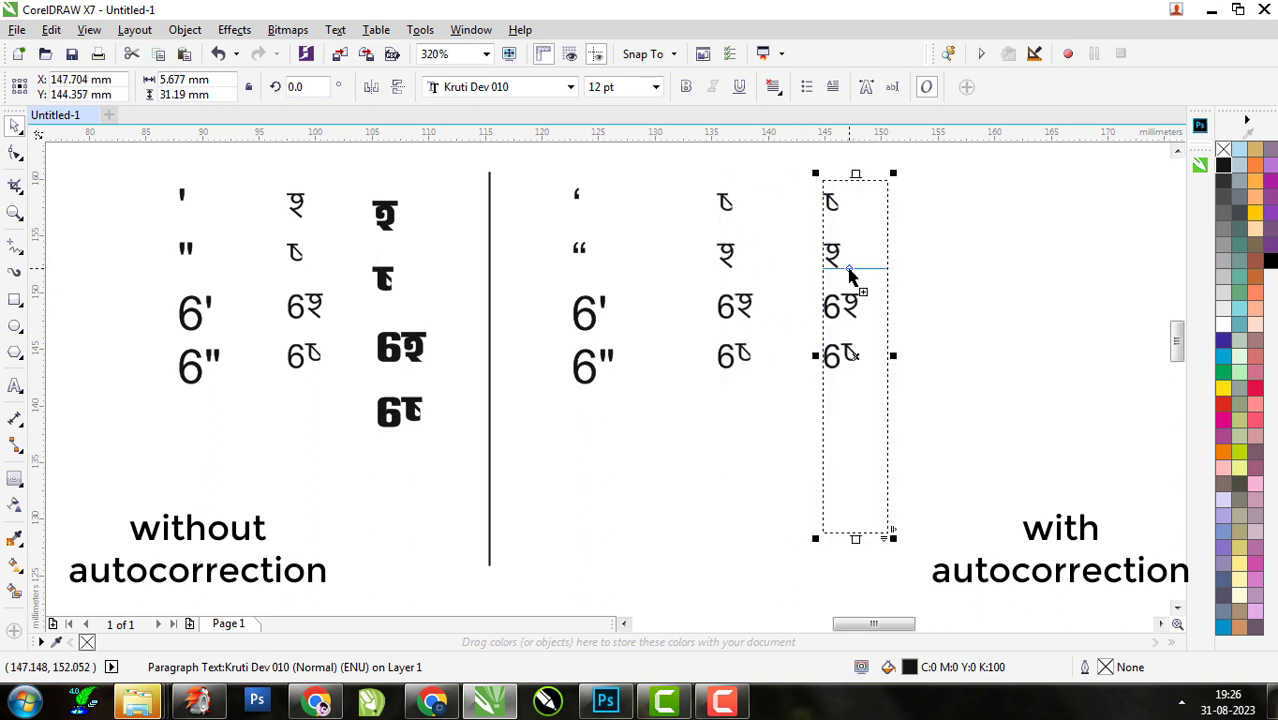
{"action": "left_click", "coordinate": [518, 87]}
{"action": "left_click", "coordinate": [520, 133]}
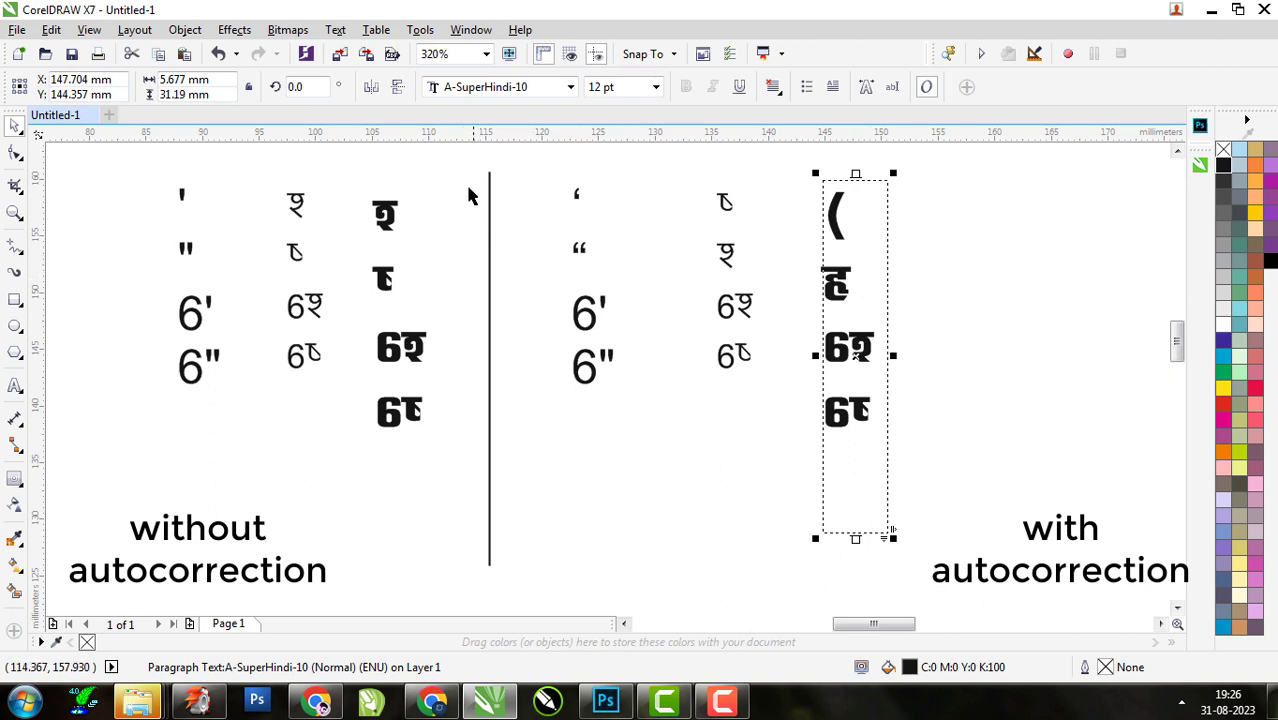
- Move the divider line and the three typographic-quote frames together farther from the straight-quote group
{"action": "left_click_drag", "start_coordinate": [470, 167], "coordinate": [1018, 620]}
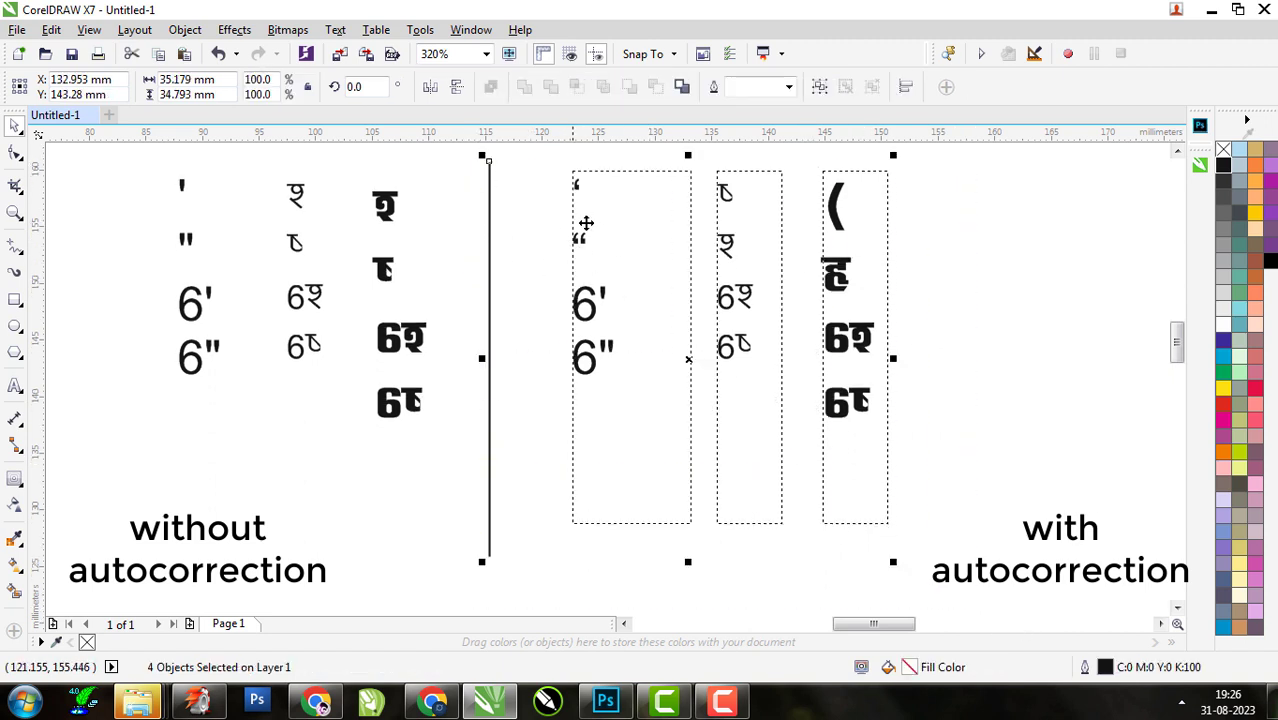
{"action": "left_click_drag", "start_coordinate": [630, 223], "coordinate": [724, 230]}
{"action": "left_click", "coordinate": [462, 265]}
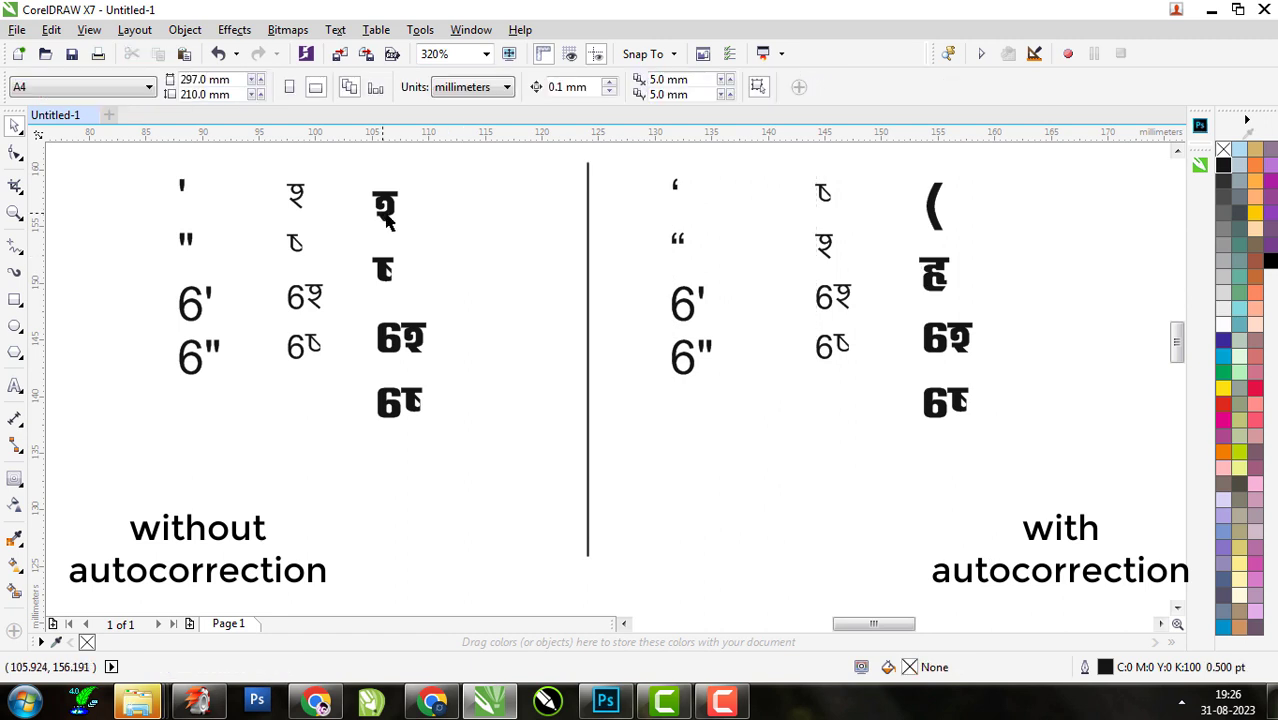
- Duplicate the A-SuperHindi-10 frame in the straight-quote group and set the copy's font to MASTER FONT HINDI 272
{"action": "left_click_drag", "start_coordinate": [385, 222], "coordinate": [475, 222]}
{"action": "right_click", "coordinate": [475, 222]}
{"action": "left_click", "coordinate": [497, 90]}
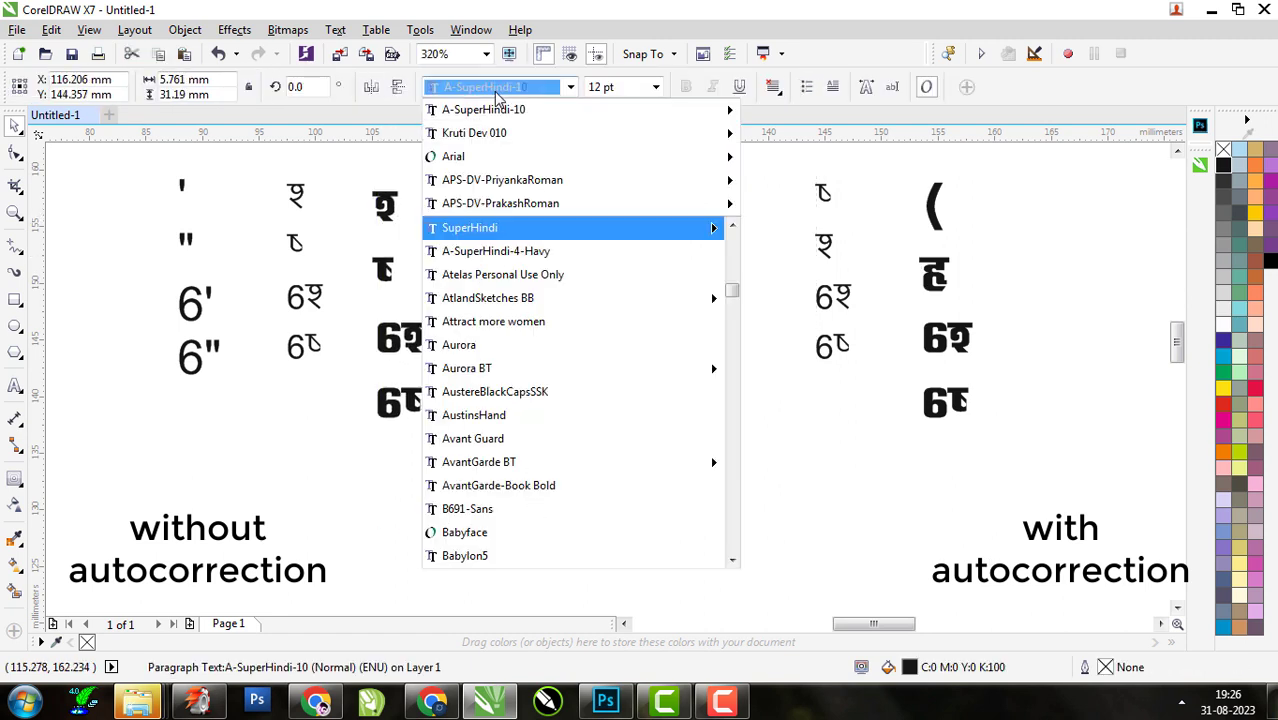
{"action": "type", "text": "mas"}
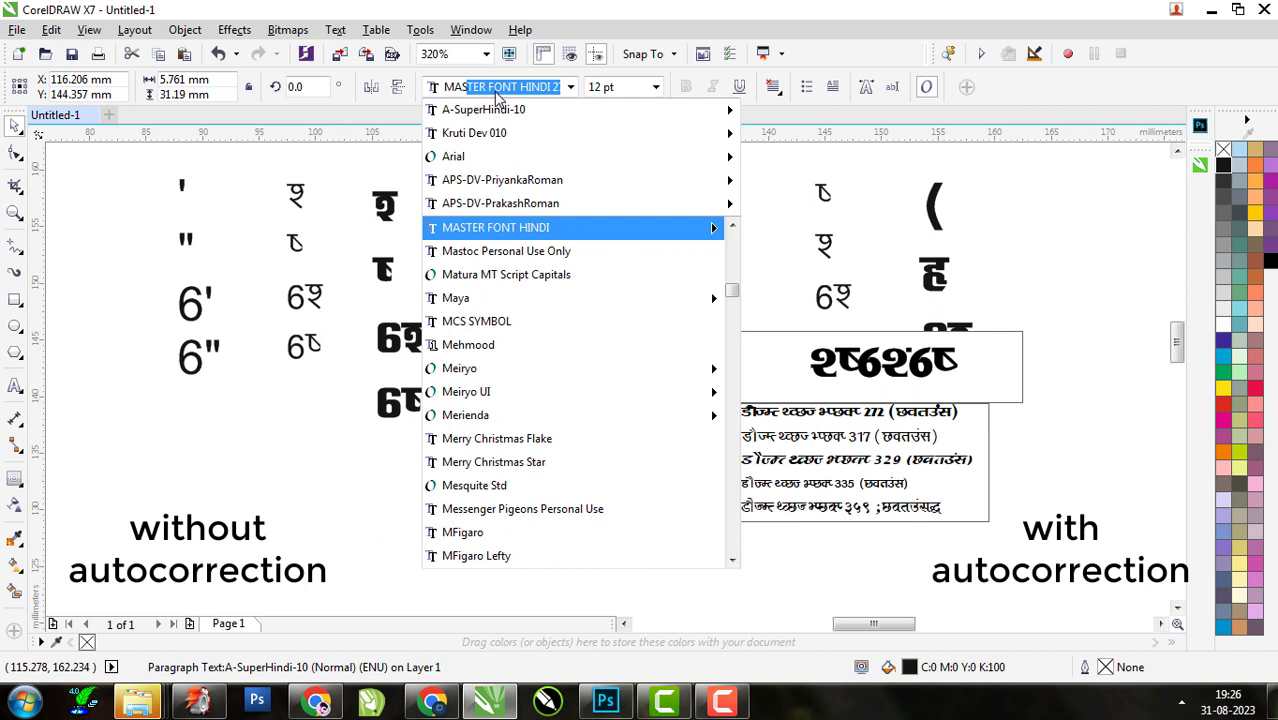
{"action": "key", "text": "Return"}
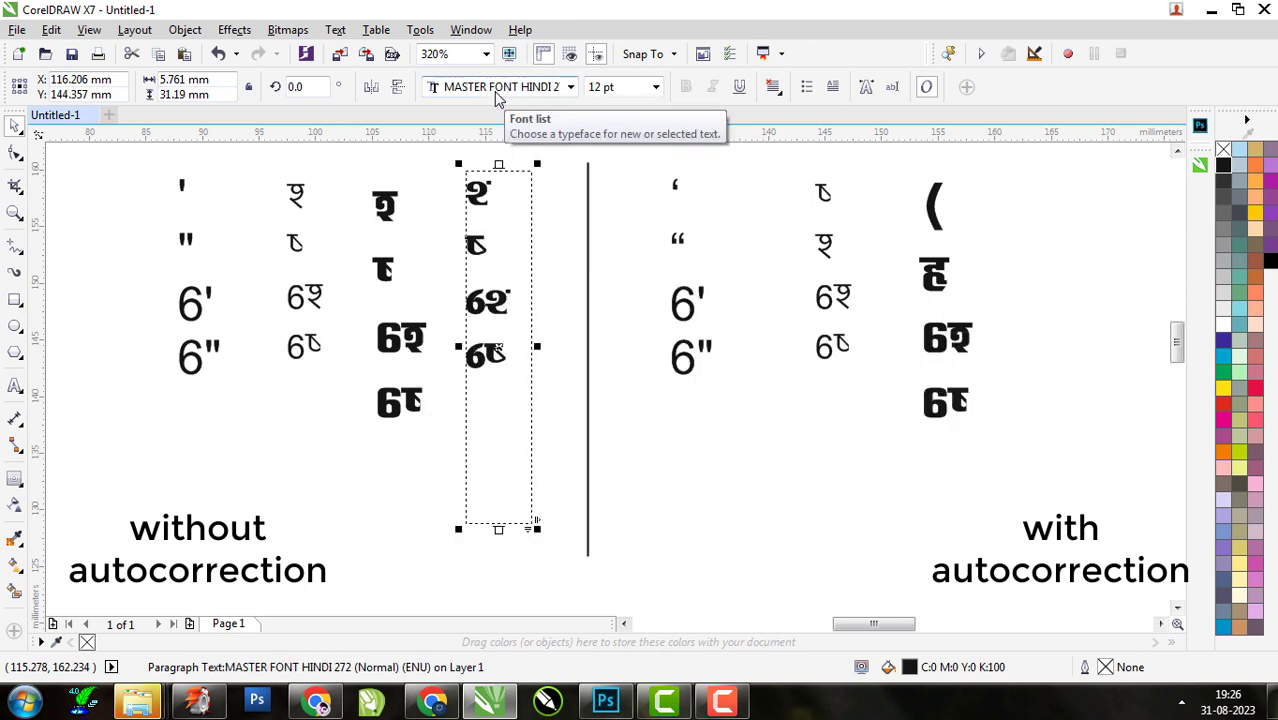
- Duplicate the A-SuperHindi-10 frame in the typographic-quote group and set the copy's font to MASTER FONT HINDI 272
{"action": "left_click_drag", "start_coordinate": [916, 217], "coordinate": [1041, 212]}
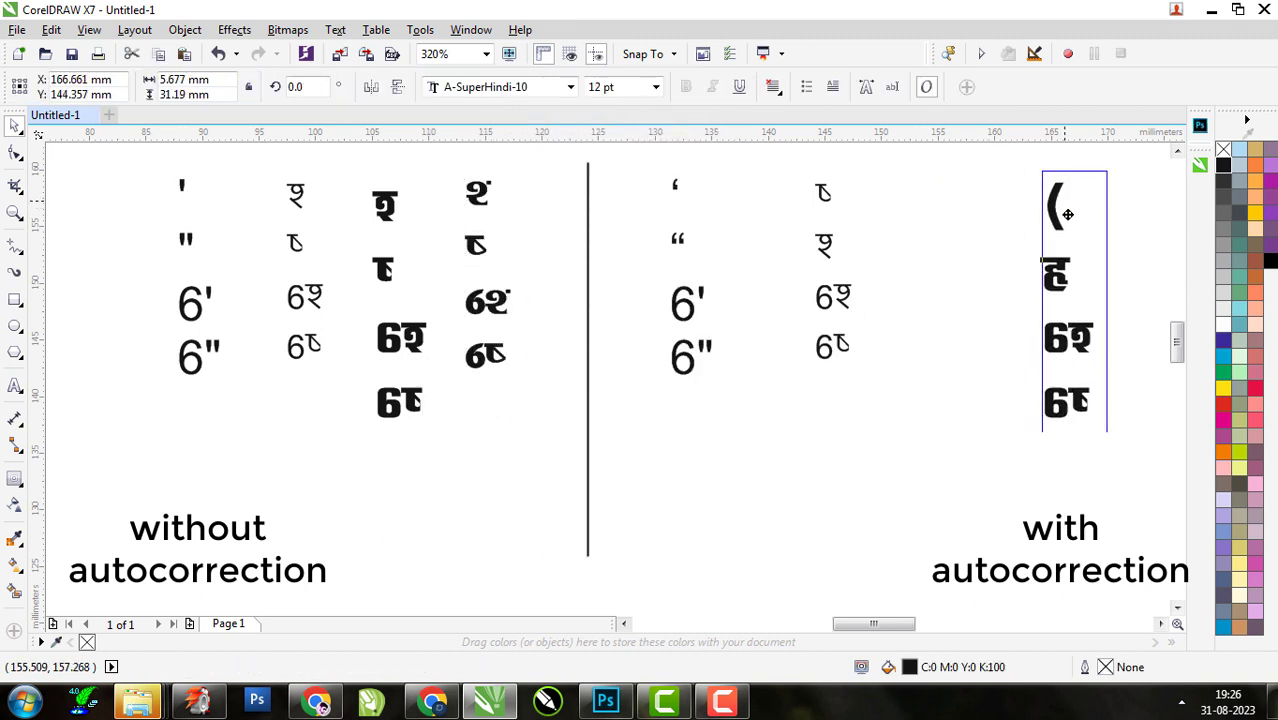
{"action": "left_click", "coordinate": [570, 87]}
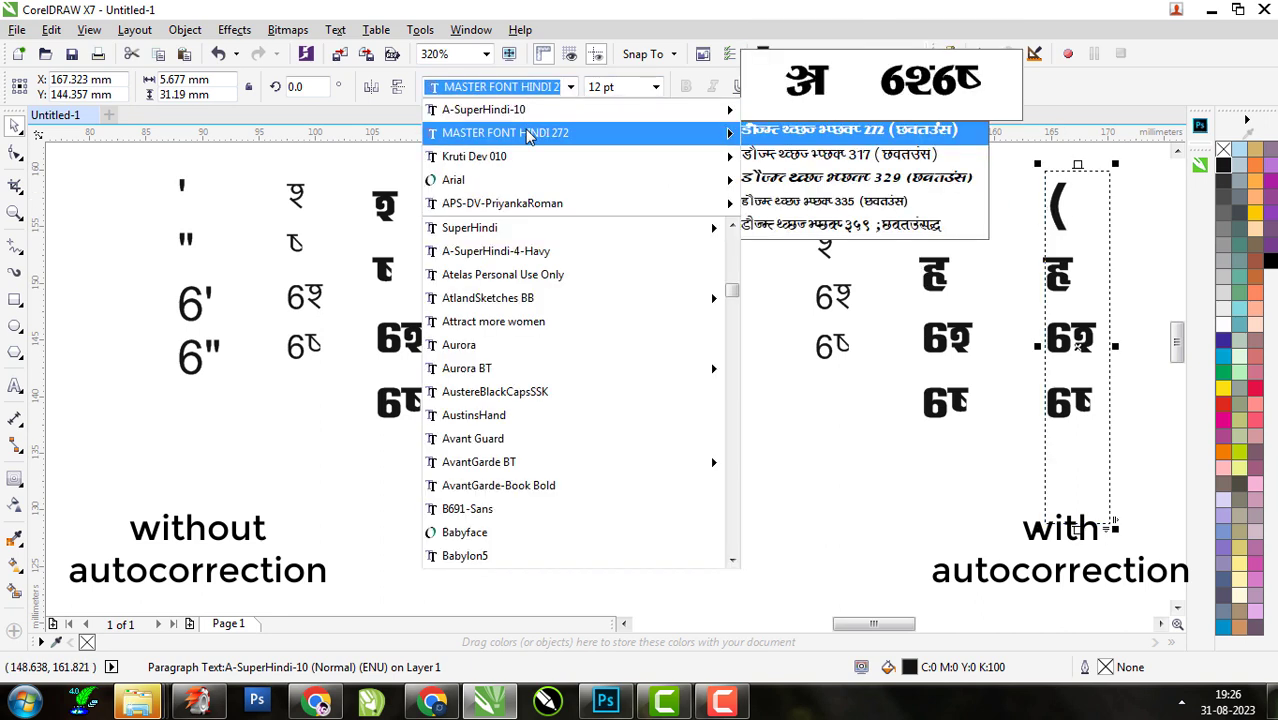
{"action": "left_click", "coordinate": [495, 128]}
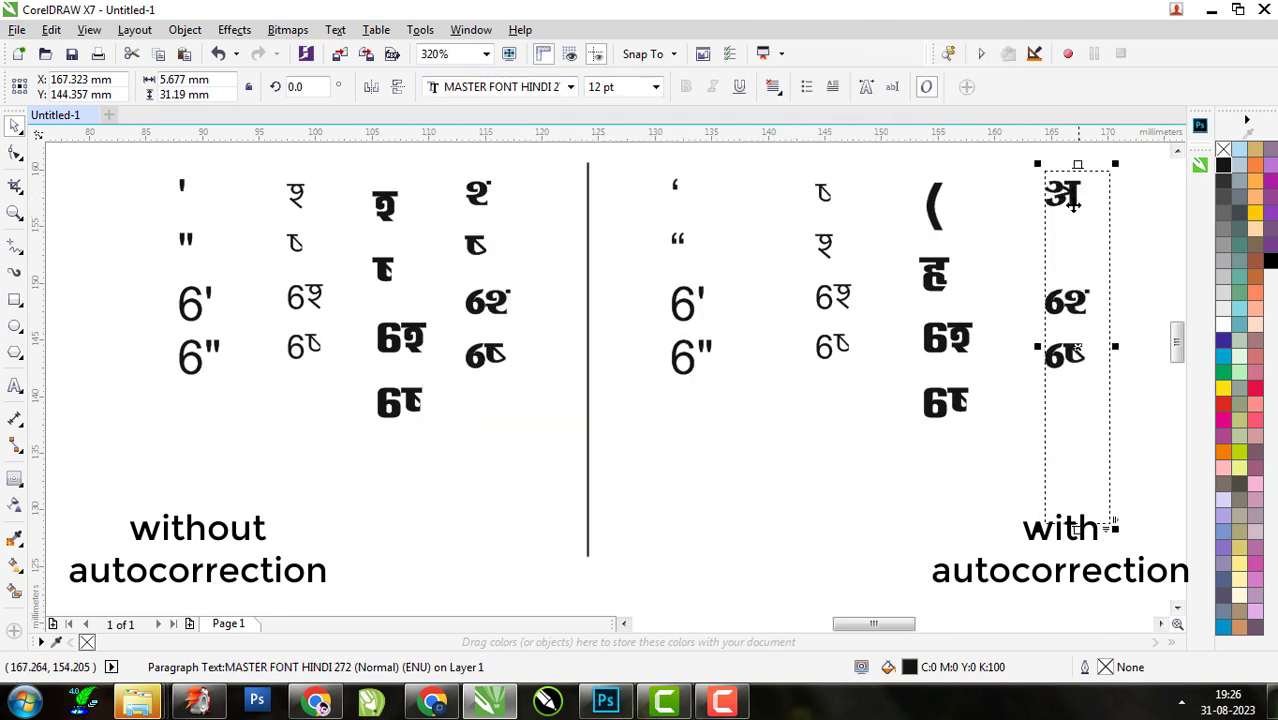
{"action": "left_click", "coordinate": [1152, 288]}
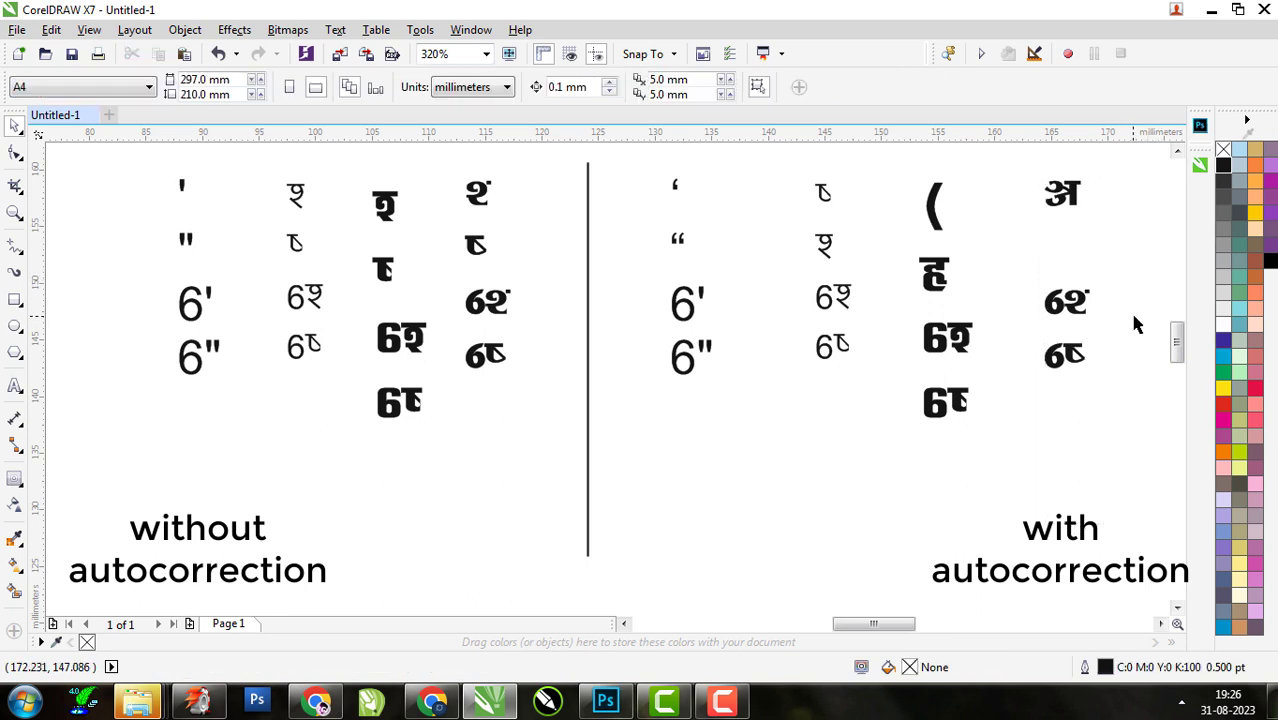
- Compare how the quotation marks render in A-SuperHindi-10 and MASTER FONT HINDI 272 on both sides of the divider line
{"action": "scroll", "coordinate": [1129, 310], "scroll_direction": "right", "scroll_amount": 3}
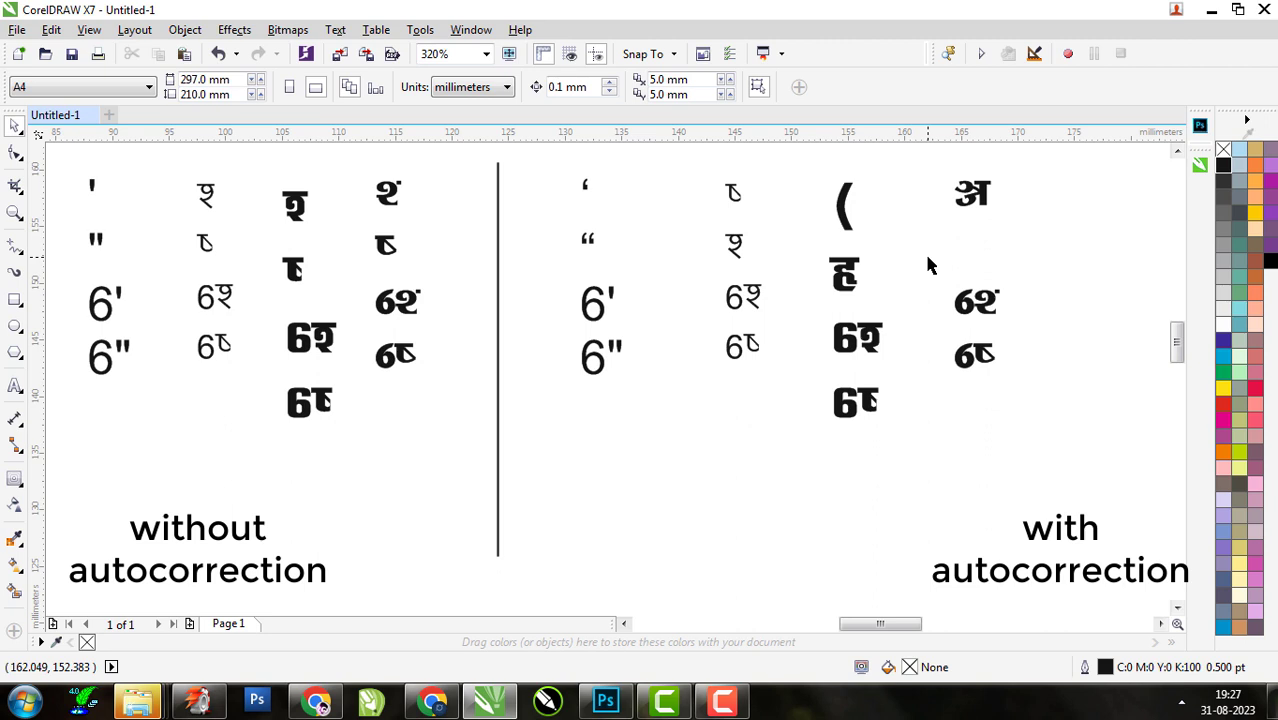
{"action": "left_click", "coordinate": [314, 216]}
{"action": "left_click", "coordinate": [391, 240]}
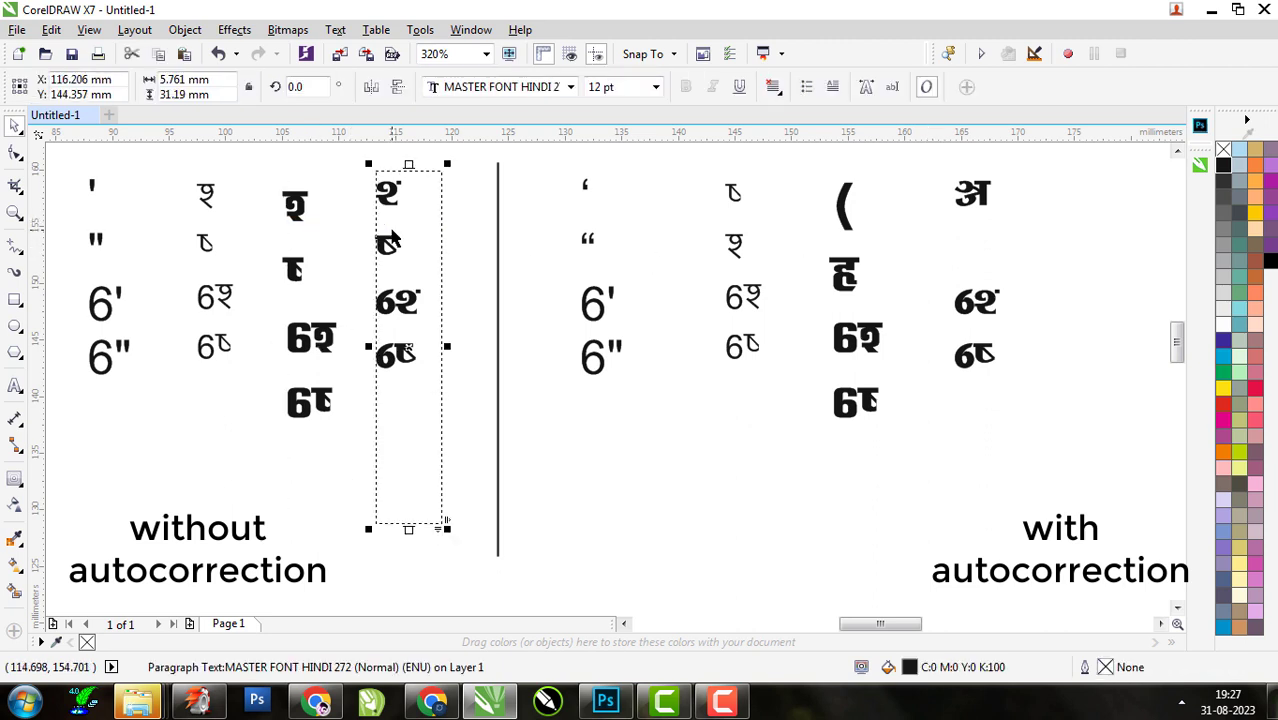
{"action": "left_click", "coordinate": [314, 216]}
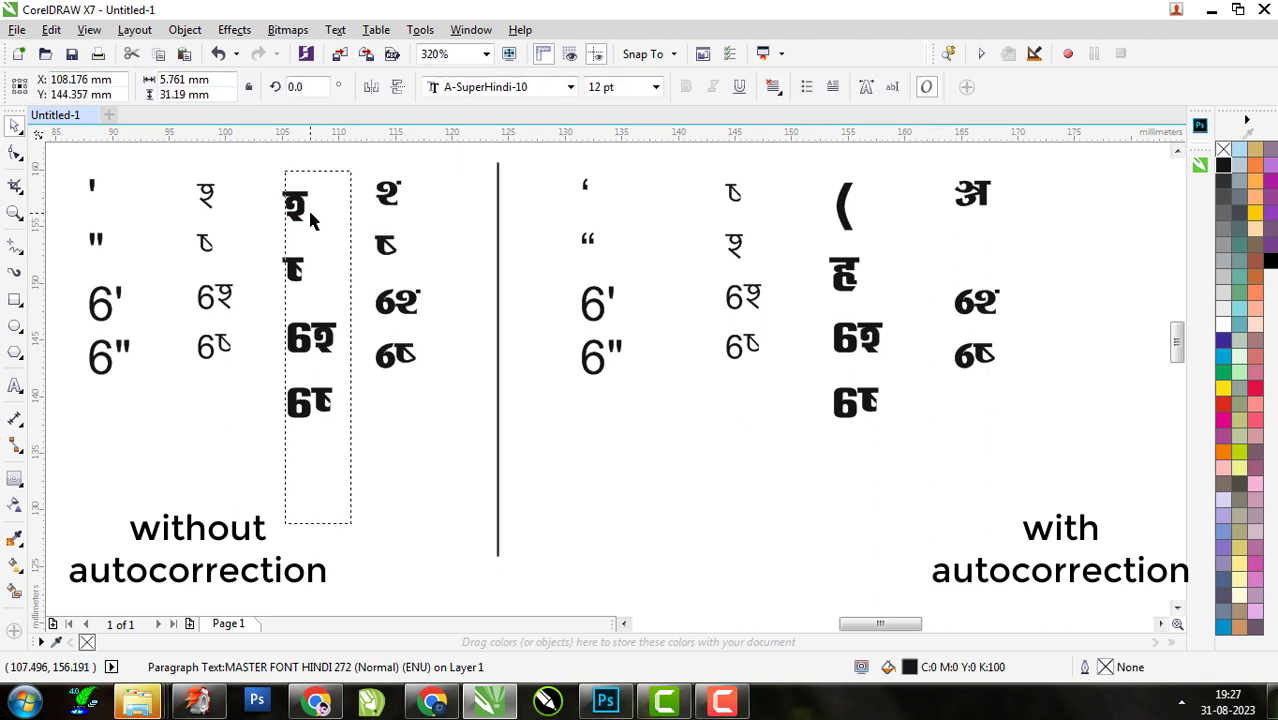
{"action": "left_click", "coordinate": [390, 230]}
{"action": "left_click", "coordinate": [990, 217]}
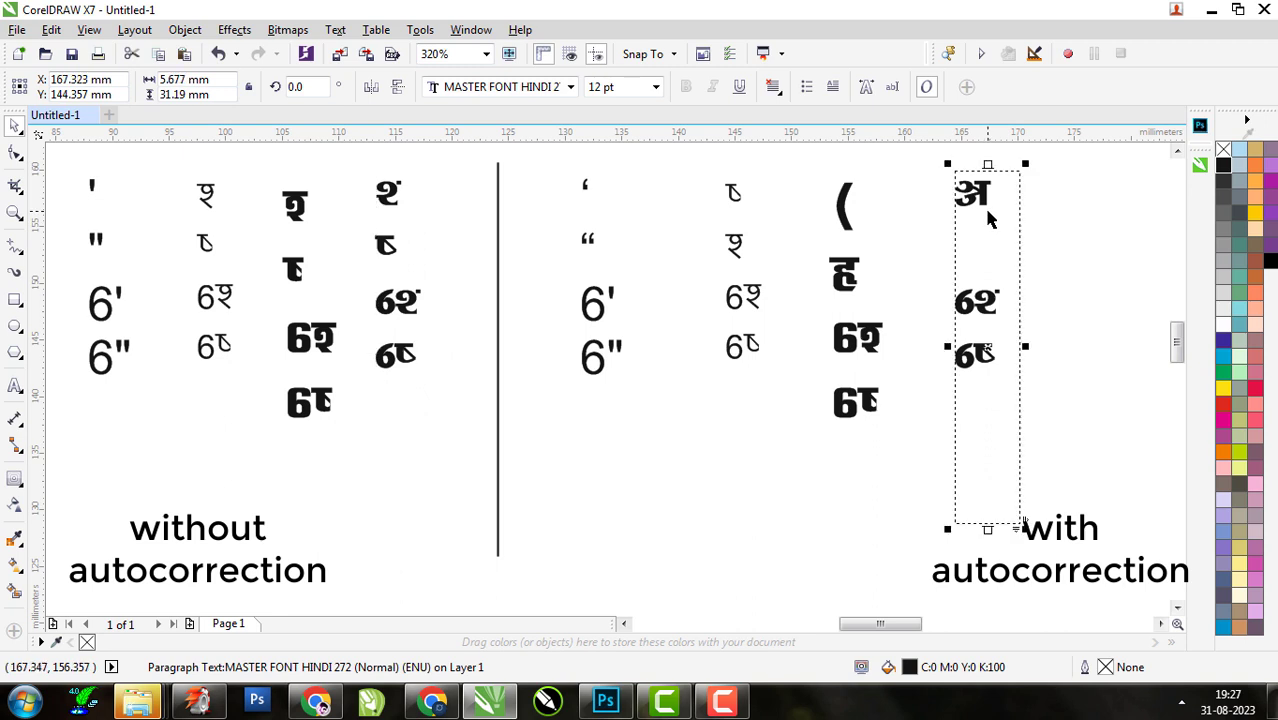
{"action": "left_click", "coordinate": [836, 242]}
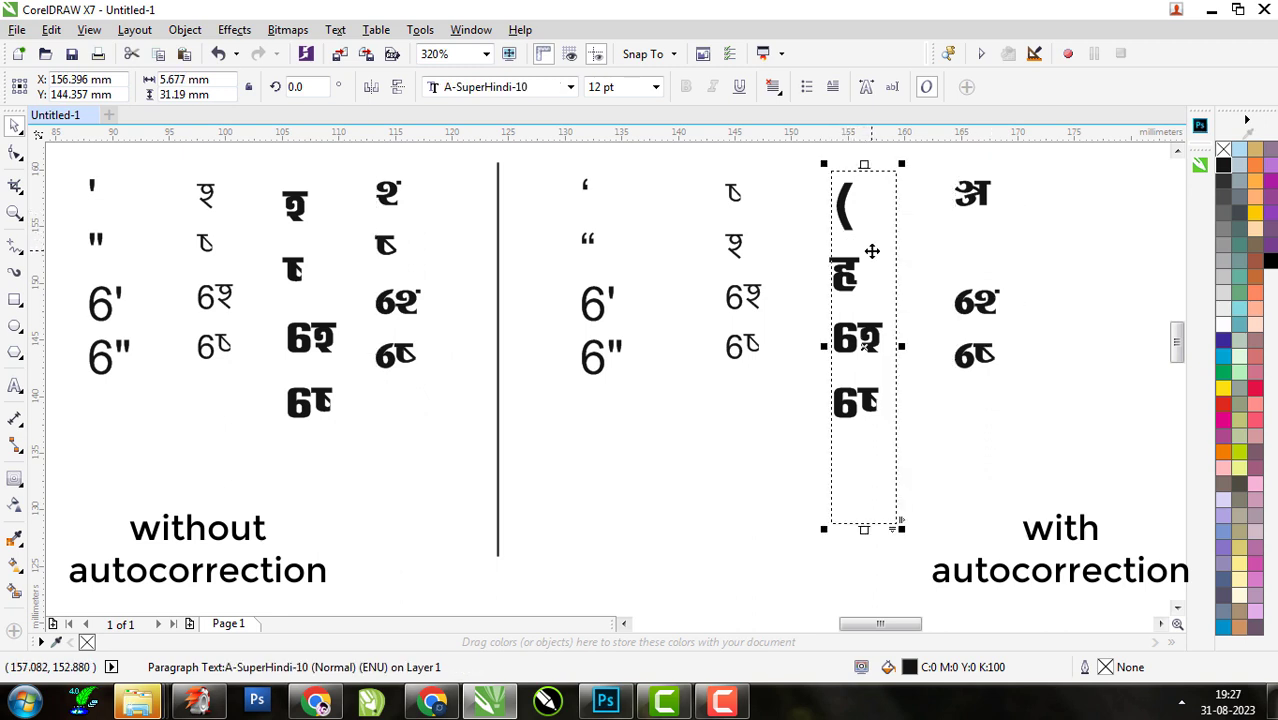
{"action": "left_click", "coordinate": [735, 705]}
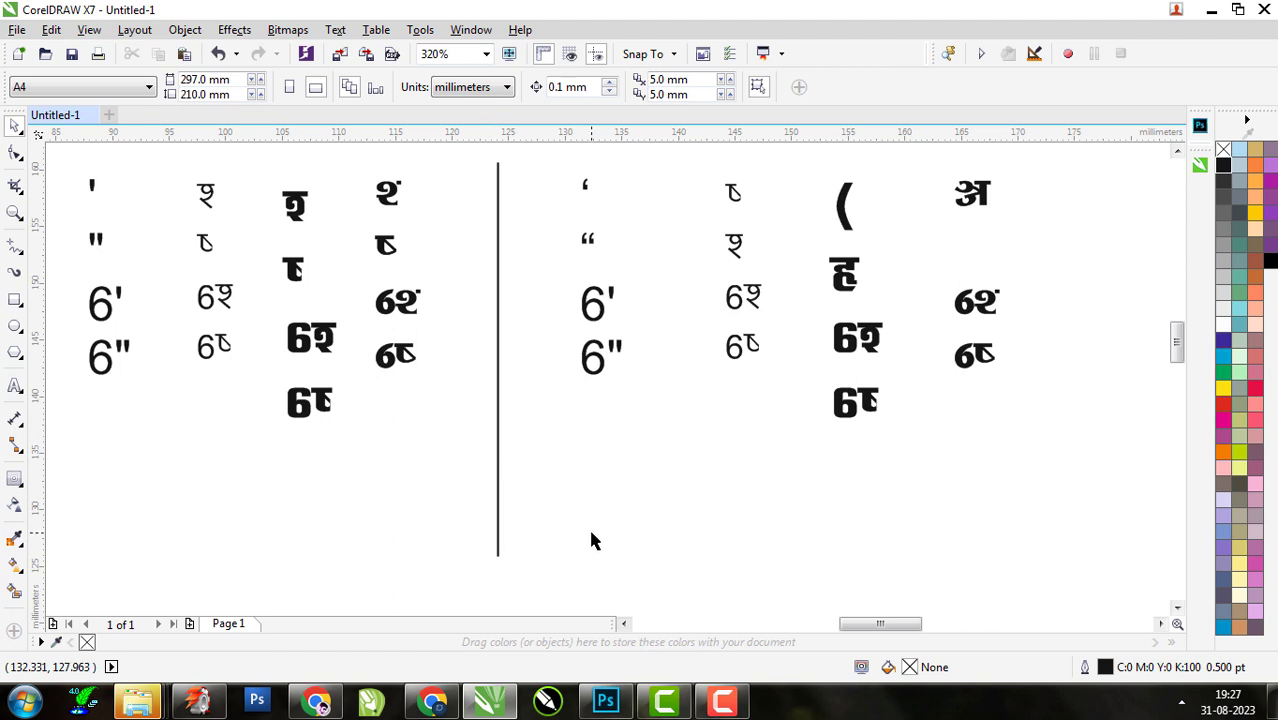
- Turn off the change to typographic quotes and the use of straight quotation marks after numbers in the QuickCorrect settings
{"action": "key", "text": "ctrl+j"}
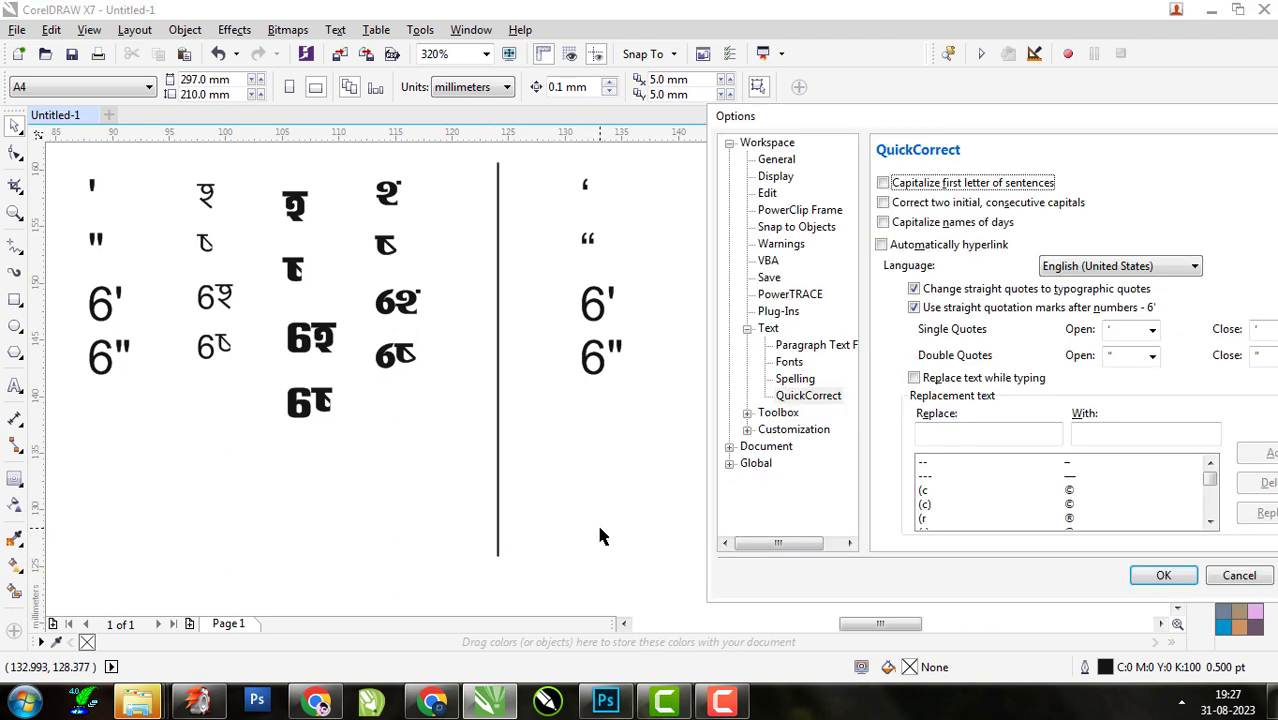
{"action": "left_click", "coordinate": [913, 289]}
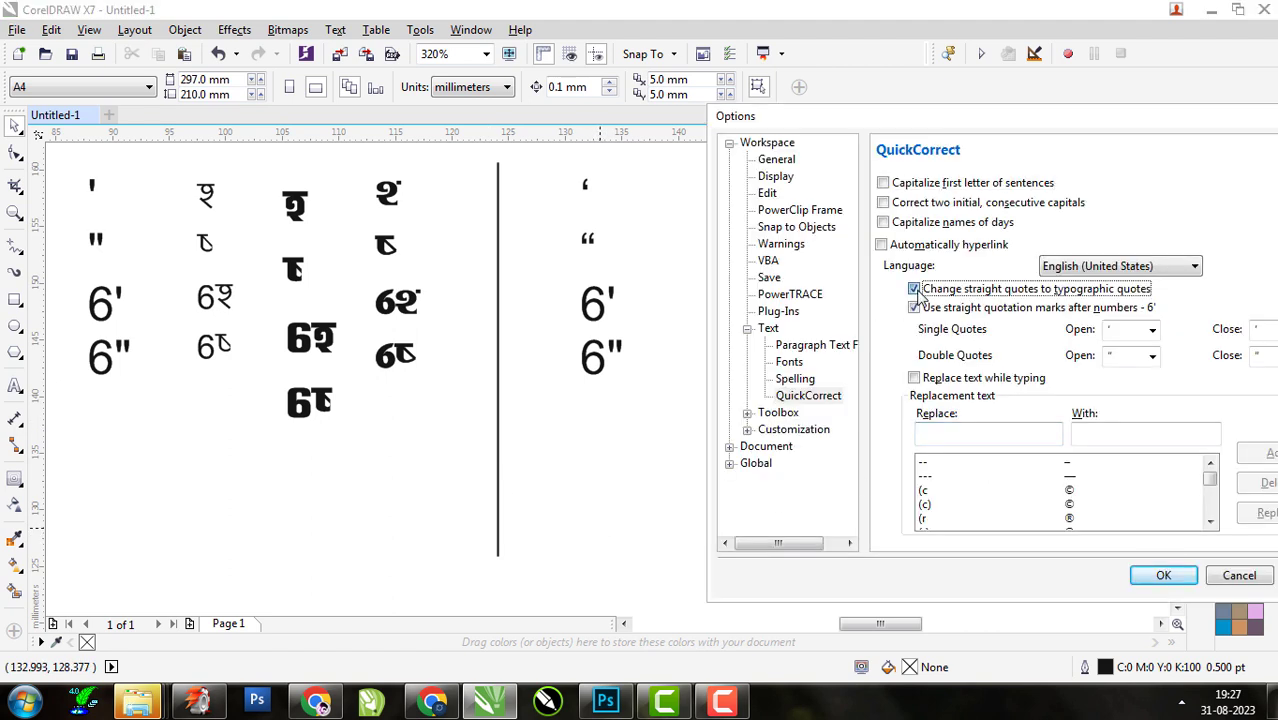
{"action": "left_click", "coordinate": [913, 307]}
{"action": "left_click", "coordinate": [1155, 576]}
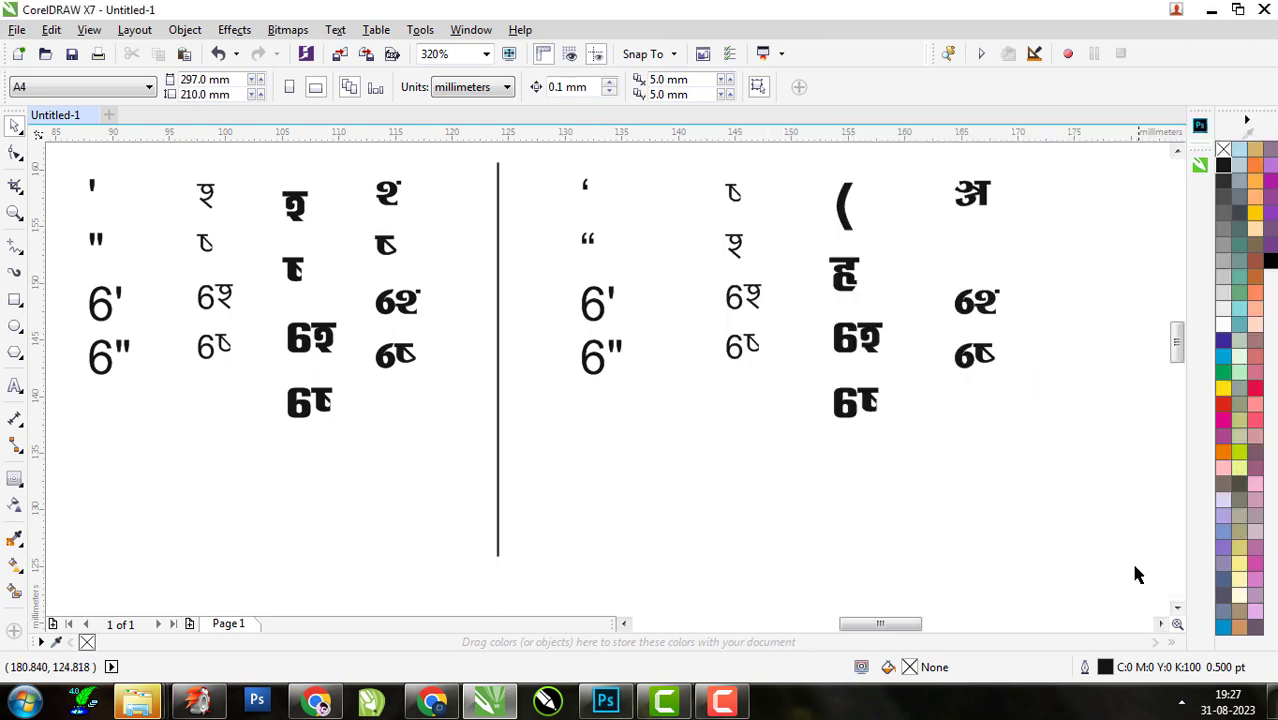